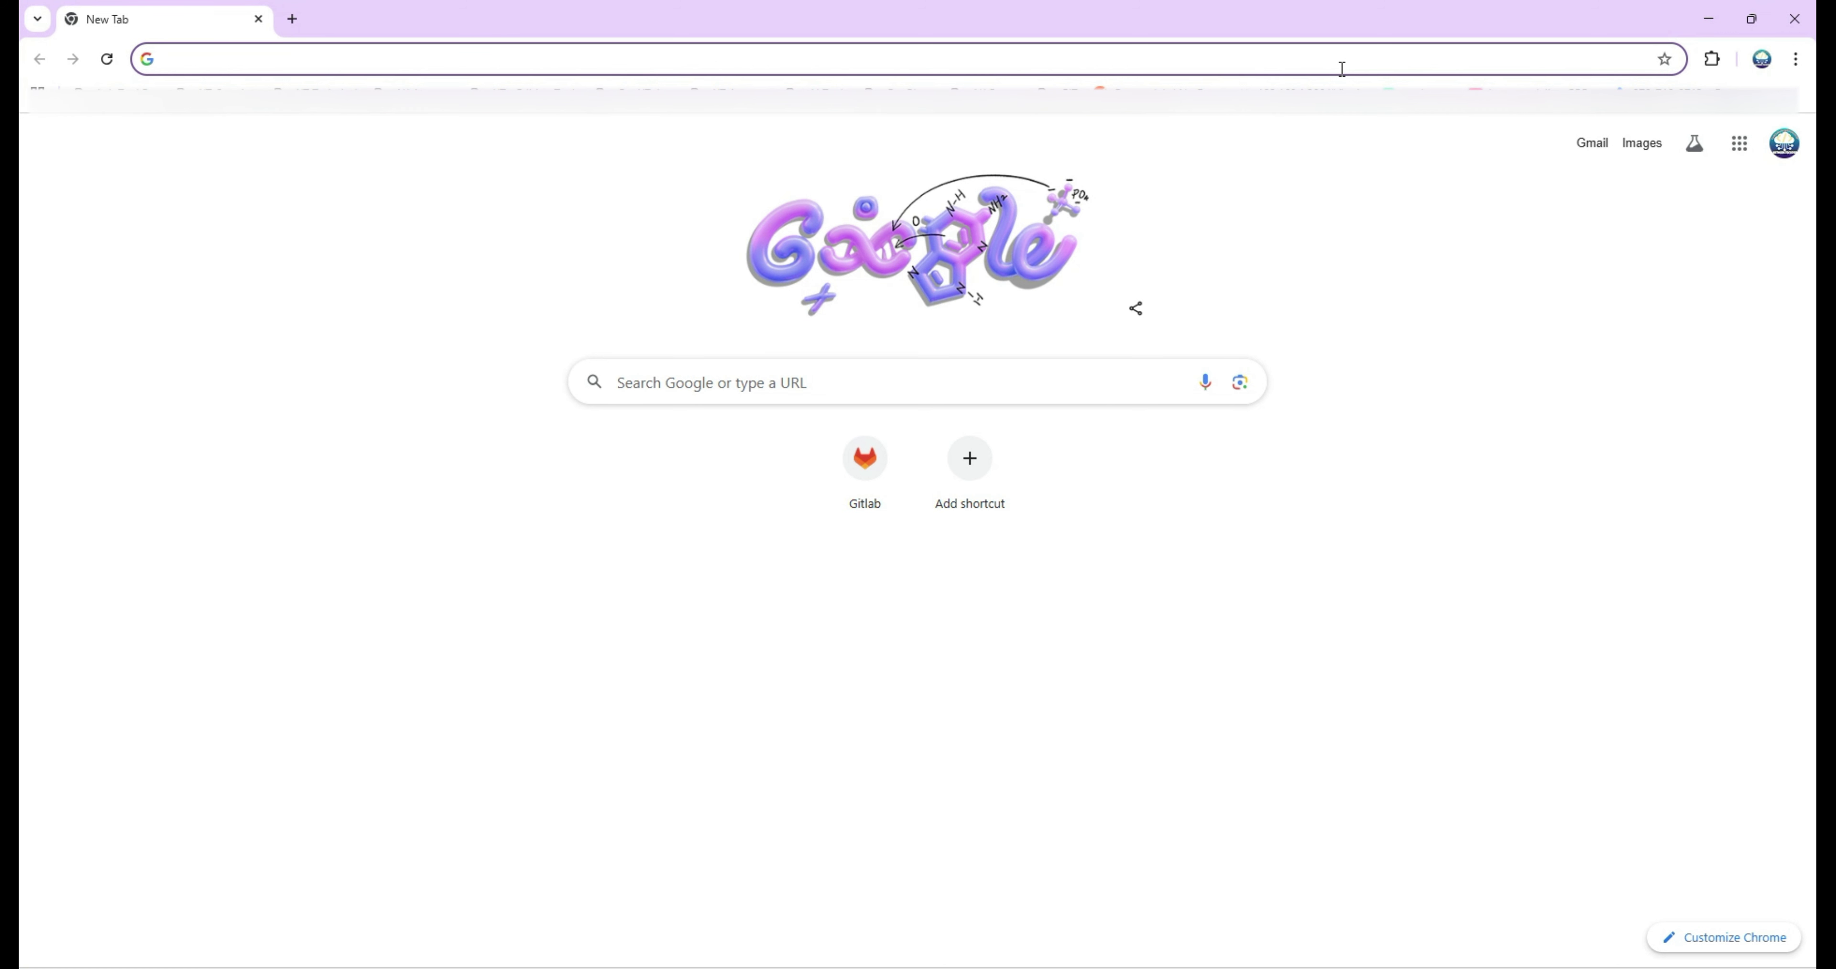
Sign in to Fortinet Support and filter VM Images to product FortiGate, platform KVM.
{"action": "key", "text": "Return"}
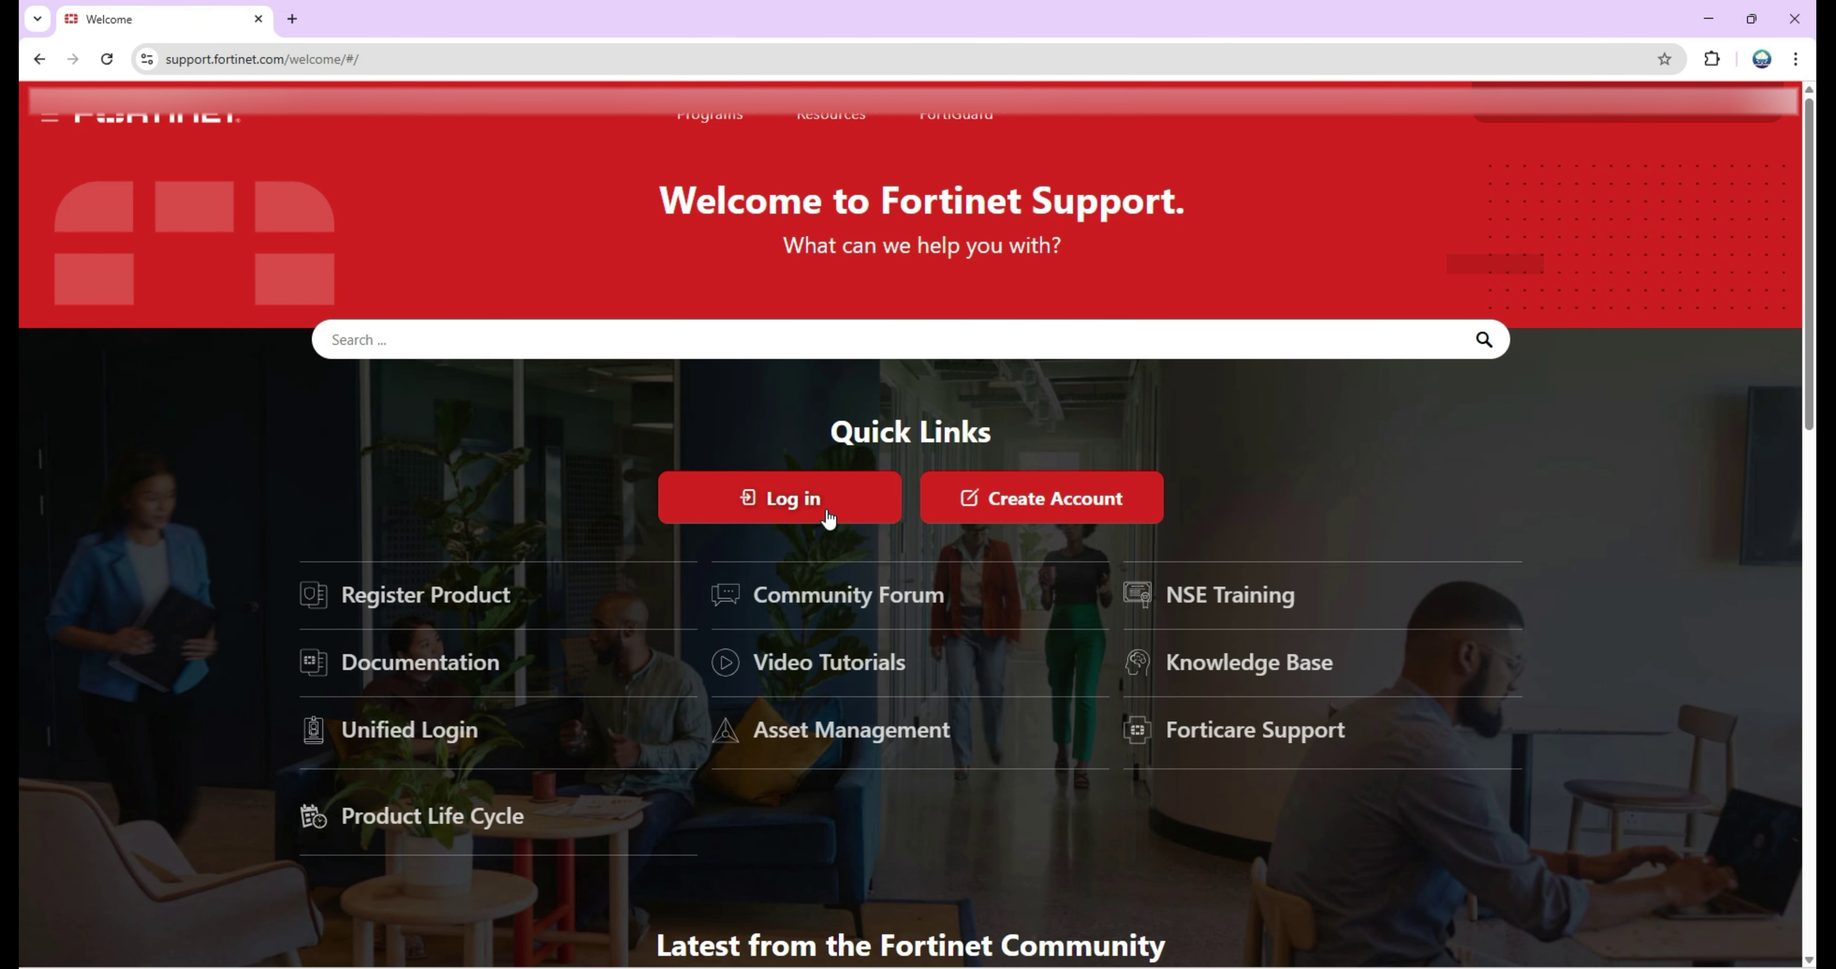
{"action": "left_click", "coordinate": [824, 511]}
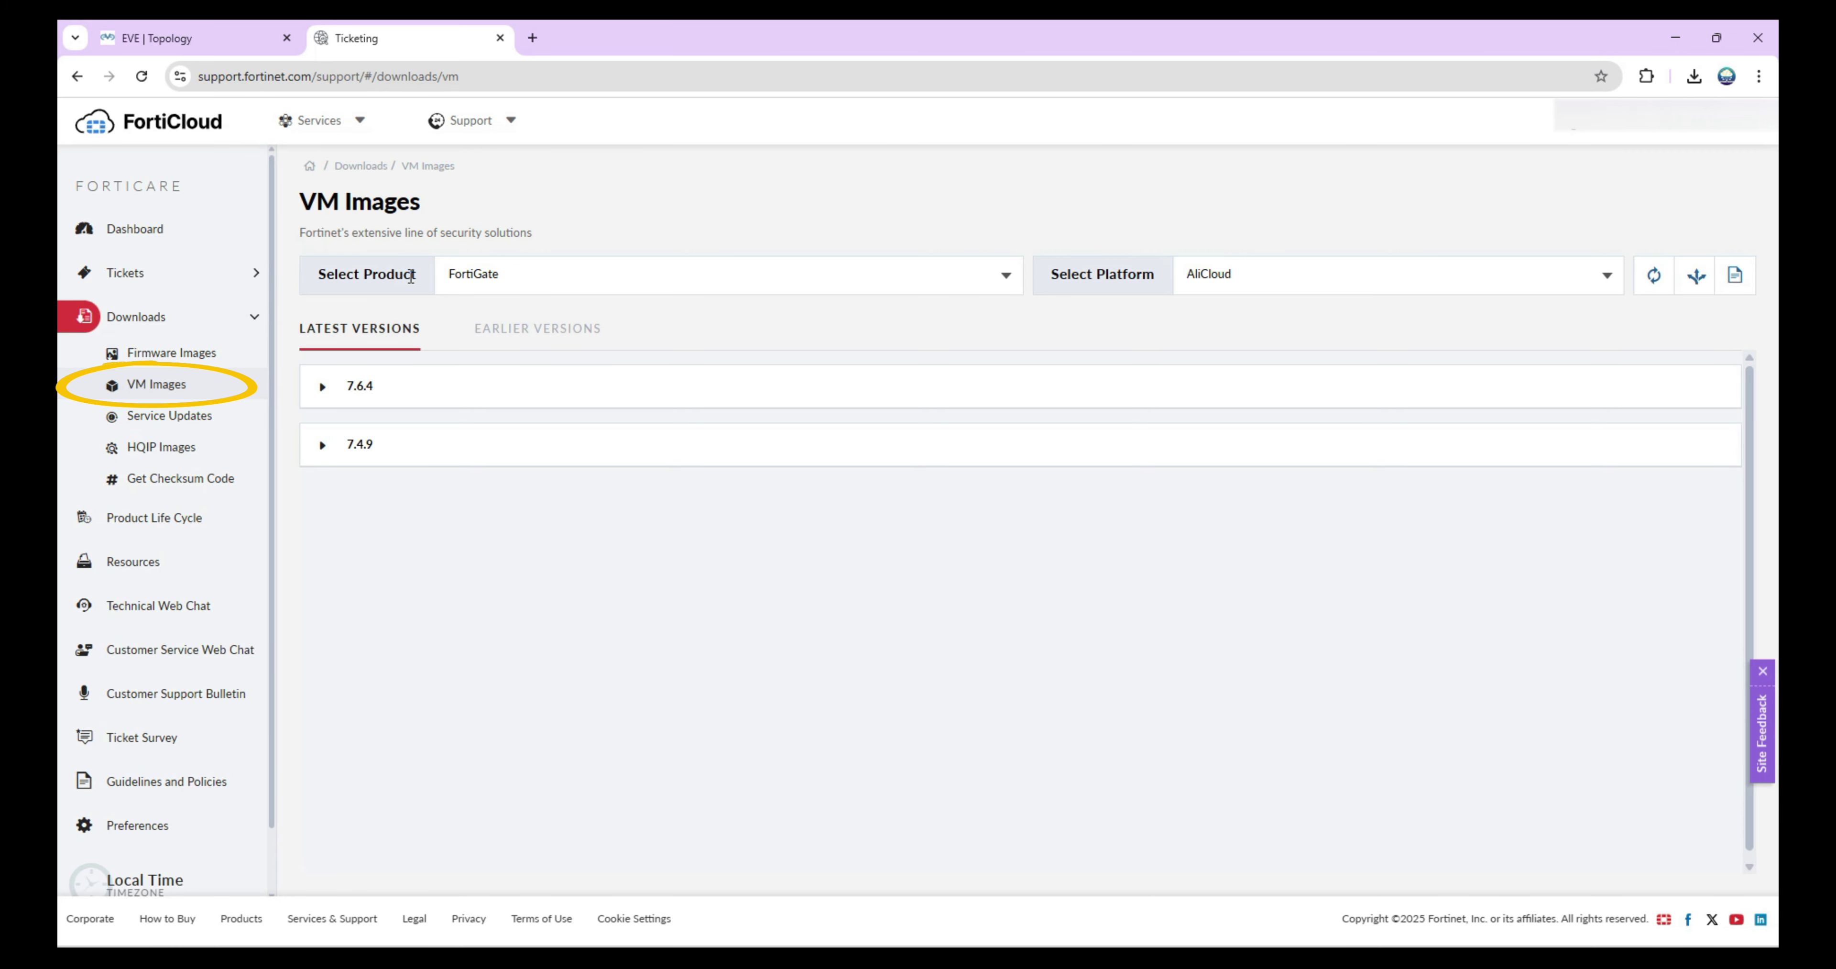
{"action": "left_click", "coordinate": [494, 285]}
{"action": "left_click", "coordinate": [493, 285]}
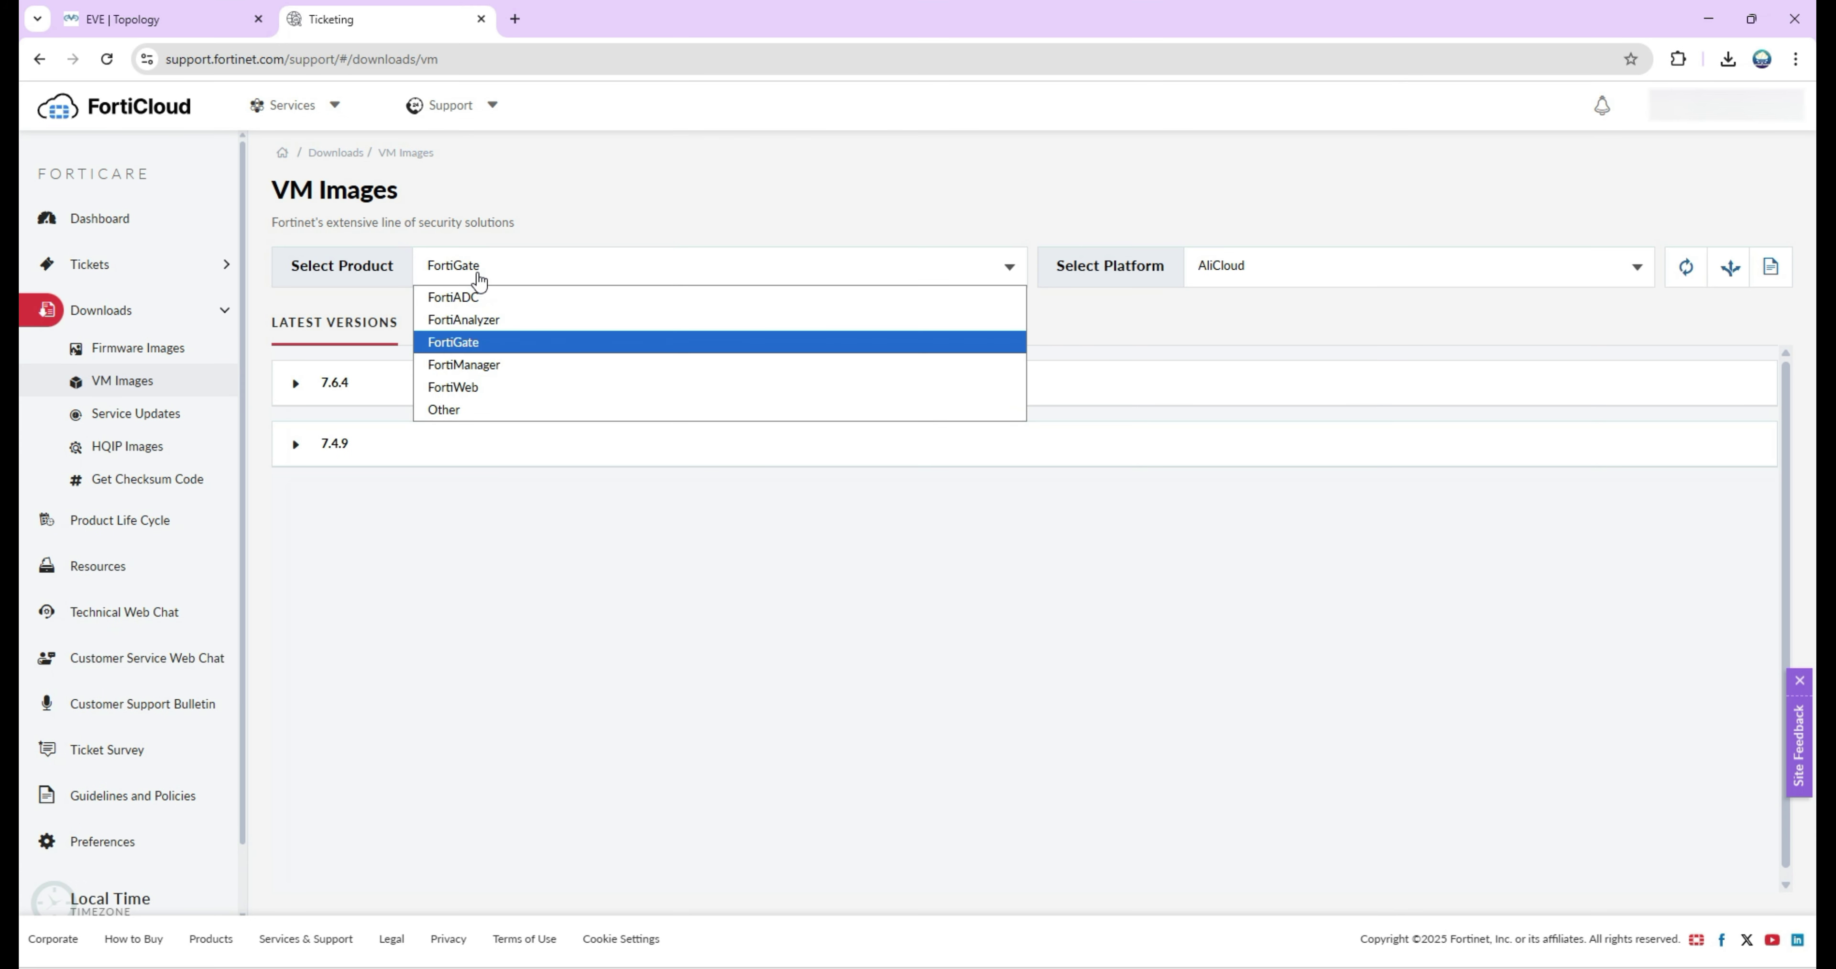
{"action": "left_click", "coordinate": [1220, 284]}
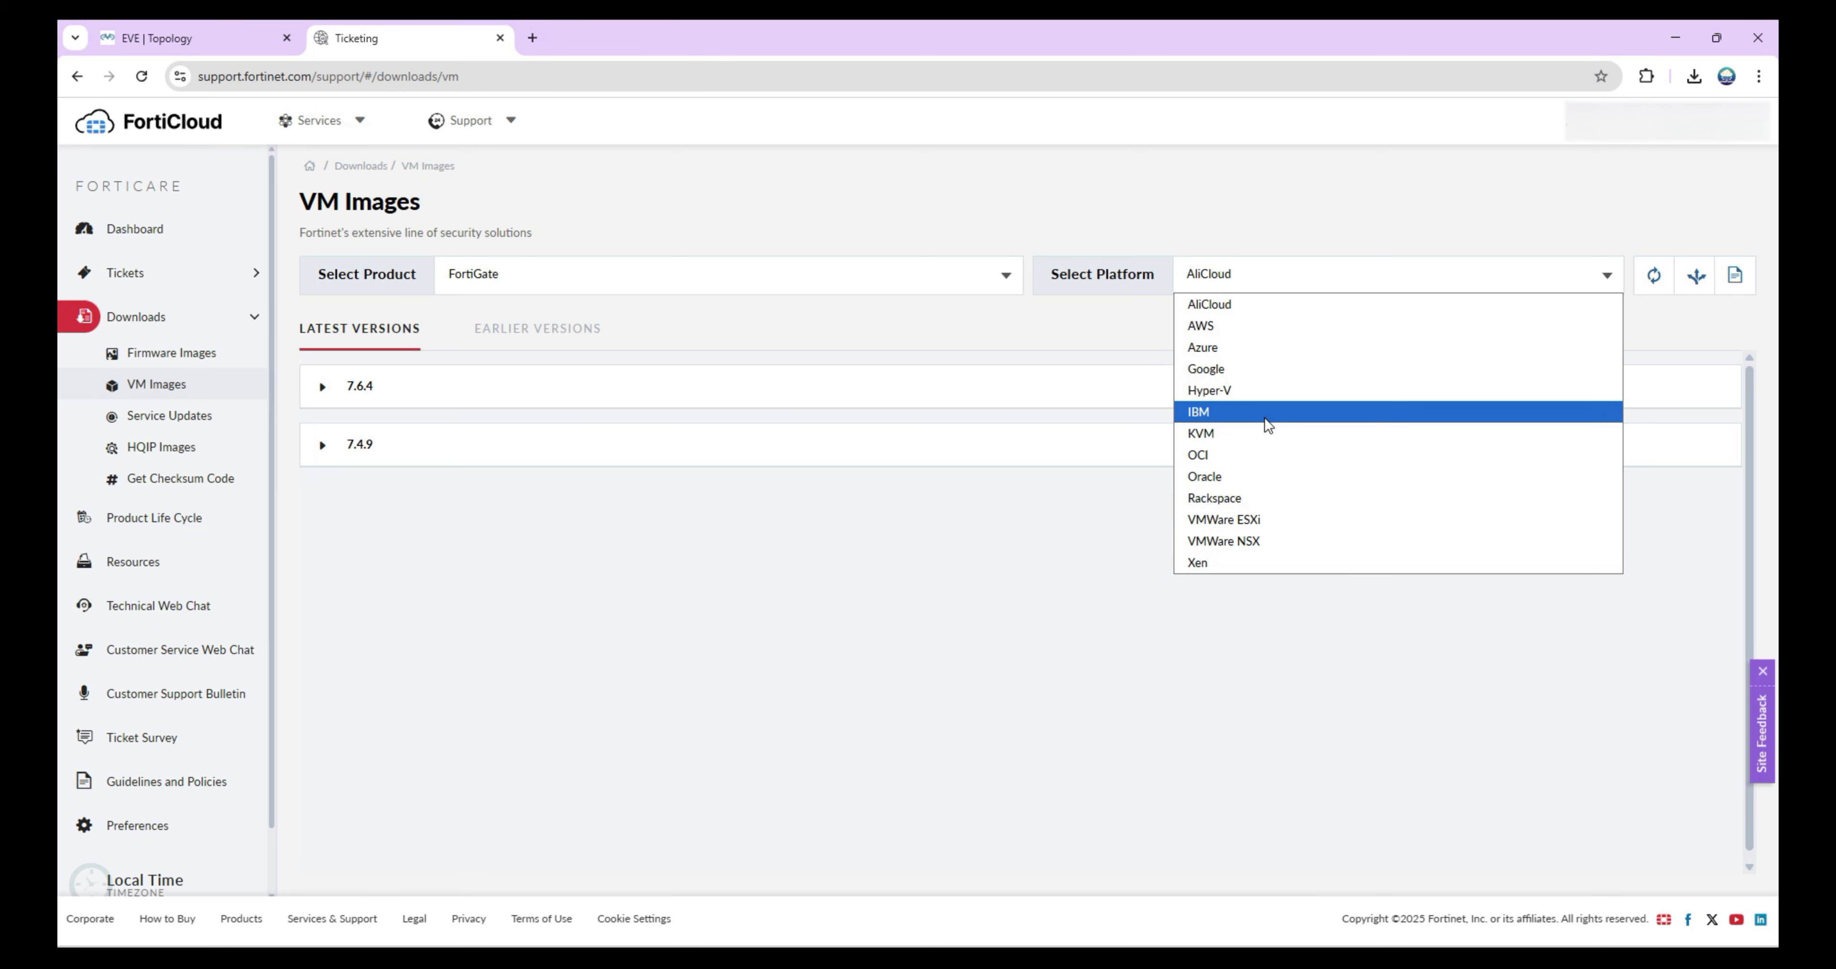
{"action": "left_click", "coordinate": [1269, 433]}
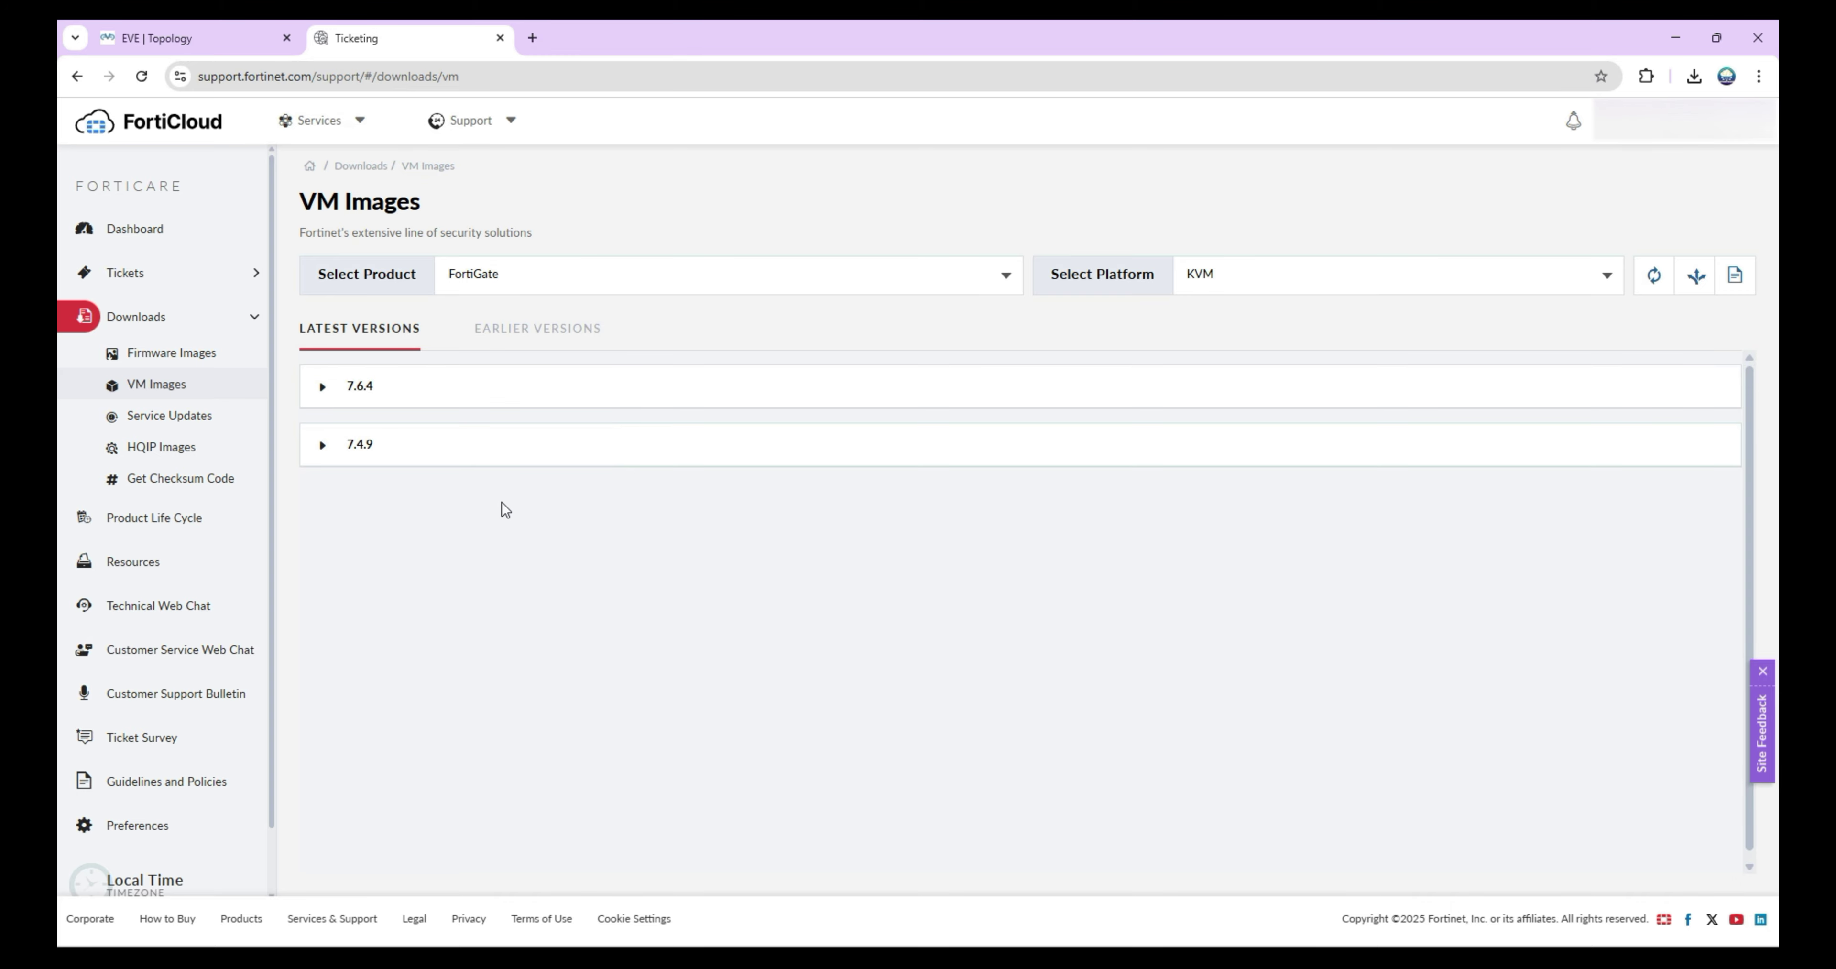
Download the FGT_VM64_KVM 7.2.12 .kvm.zip image from Earlier Versions.
{"action": "left_click", "coordinate": [543, 332]}
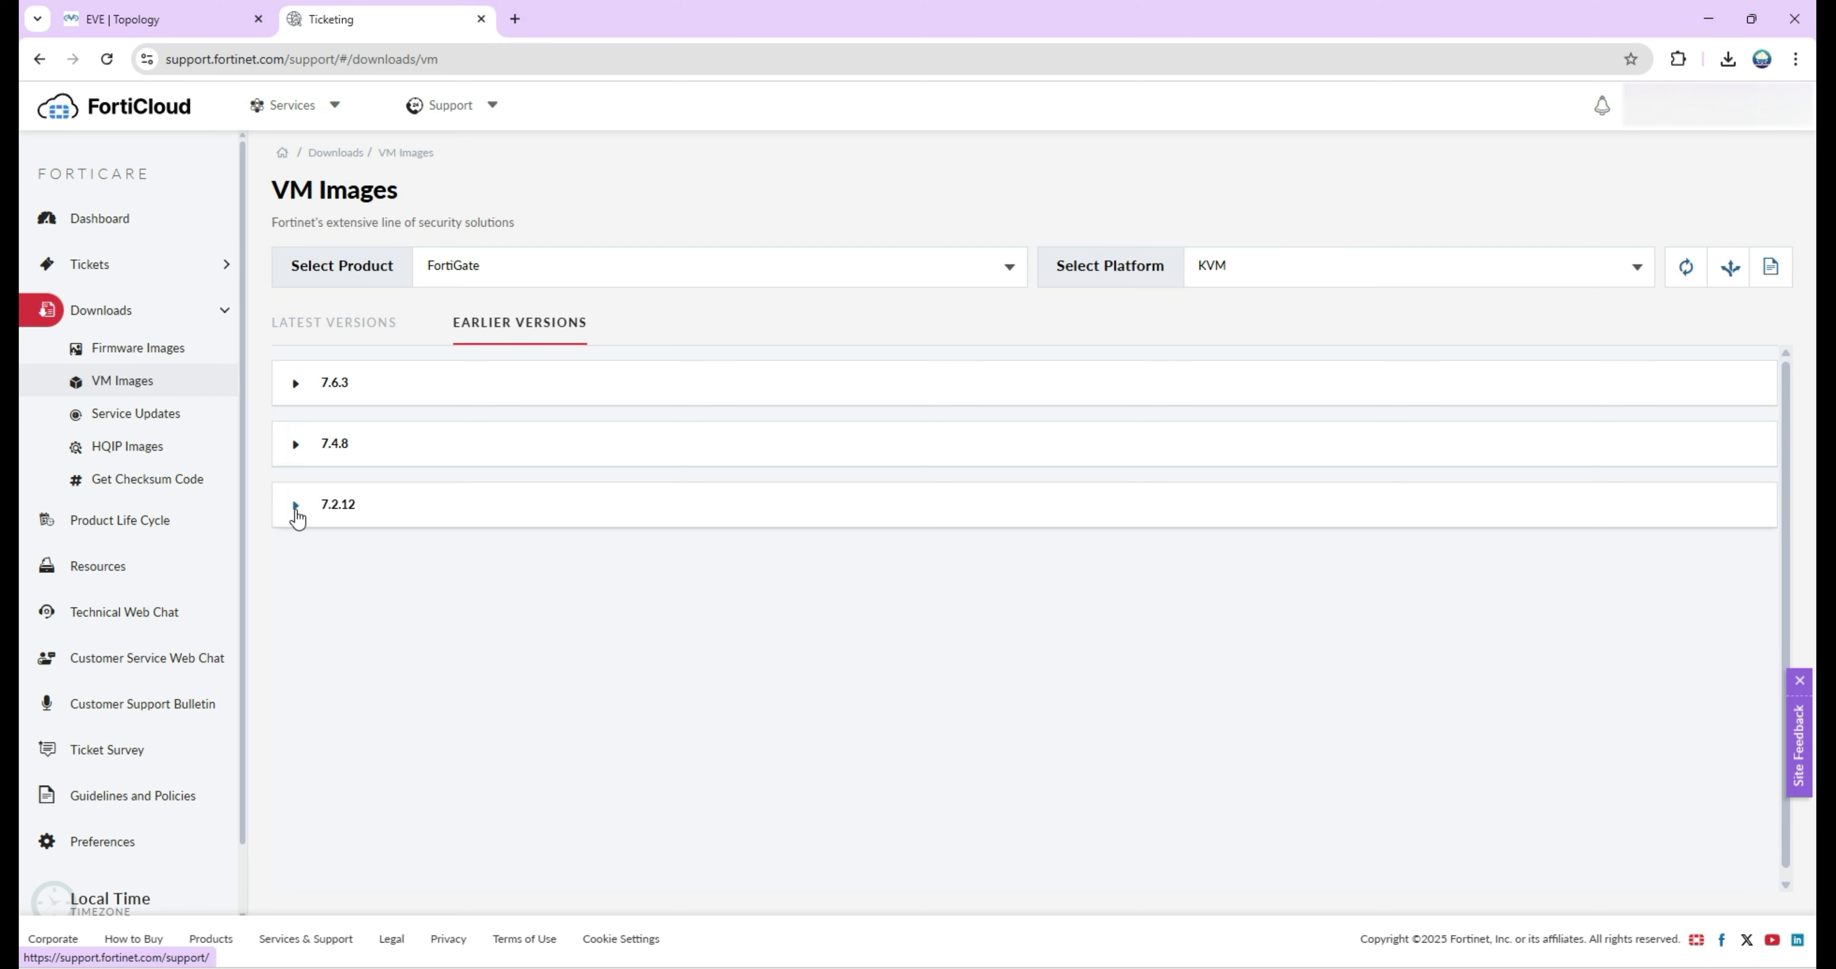
{"action": "left_click", "coordinate": [296, 506]}
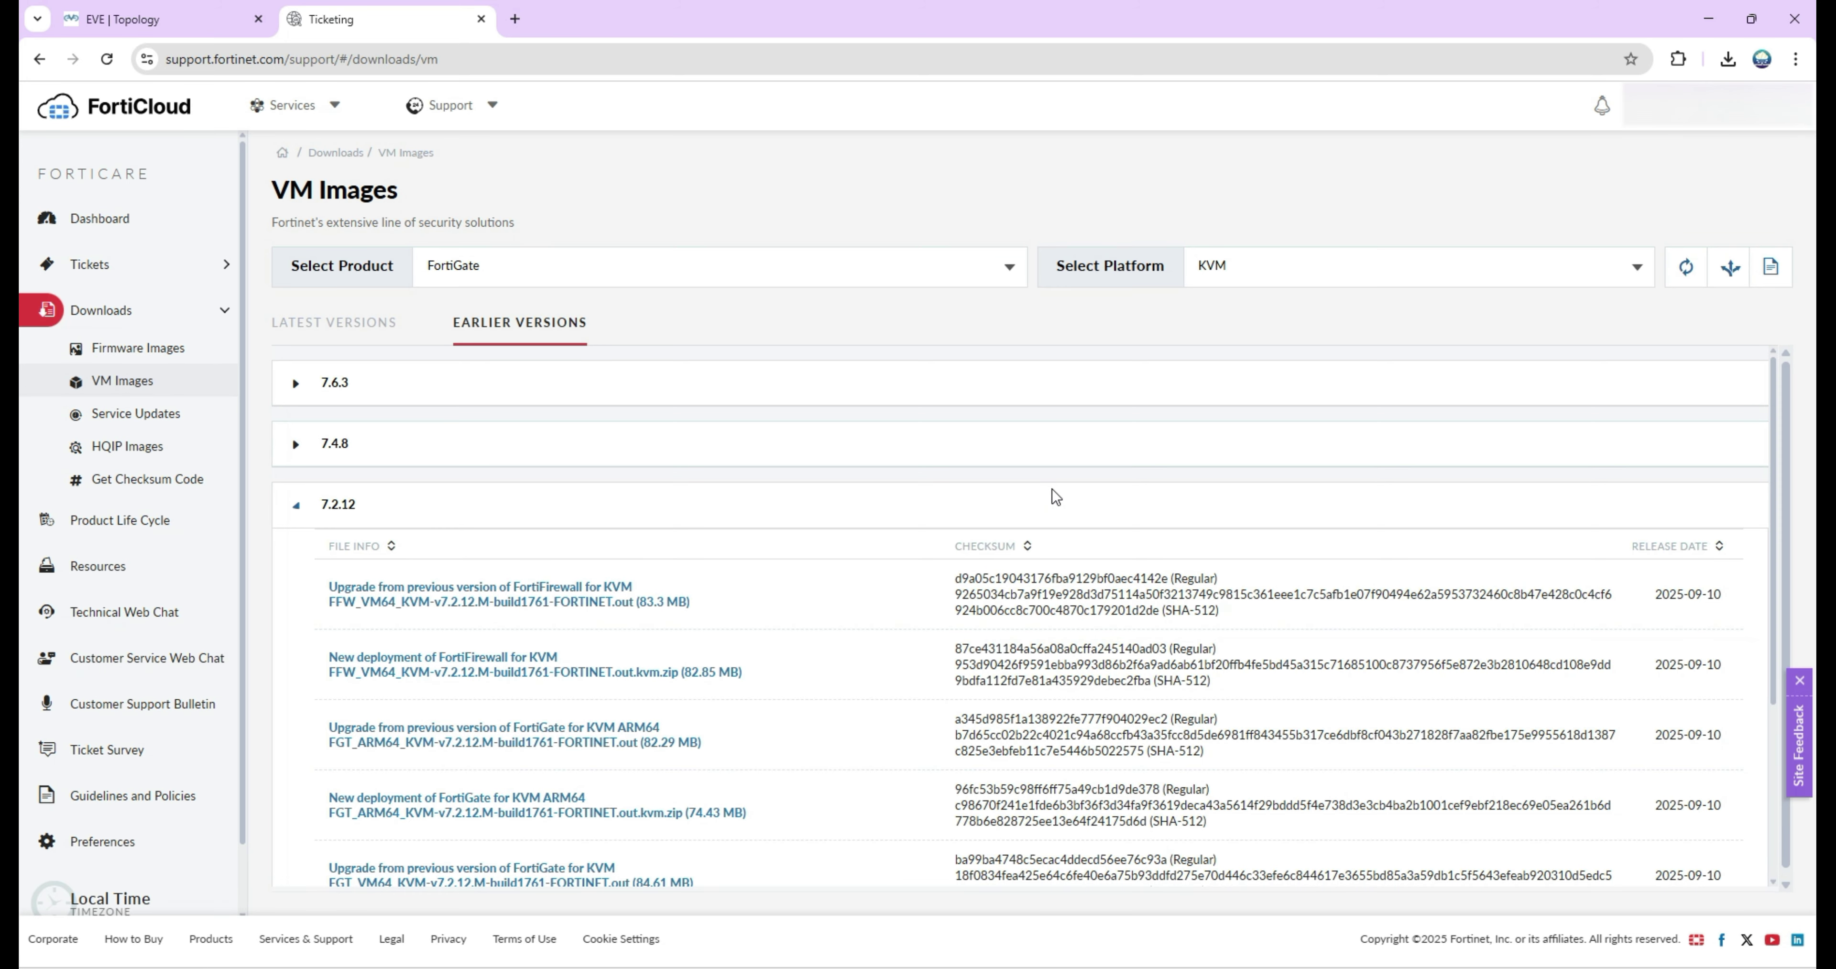
{"action": "scroll", "coordinate": [1055, 496], "scroll_direction": "down", "scroll_amount": 3}
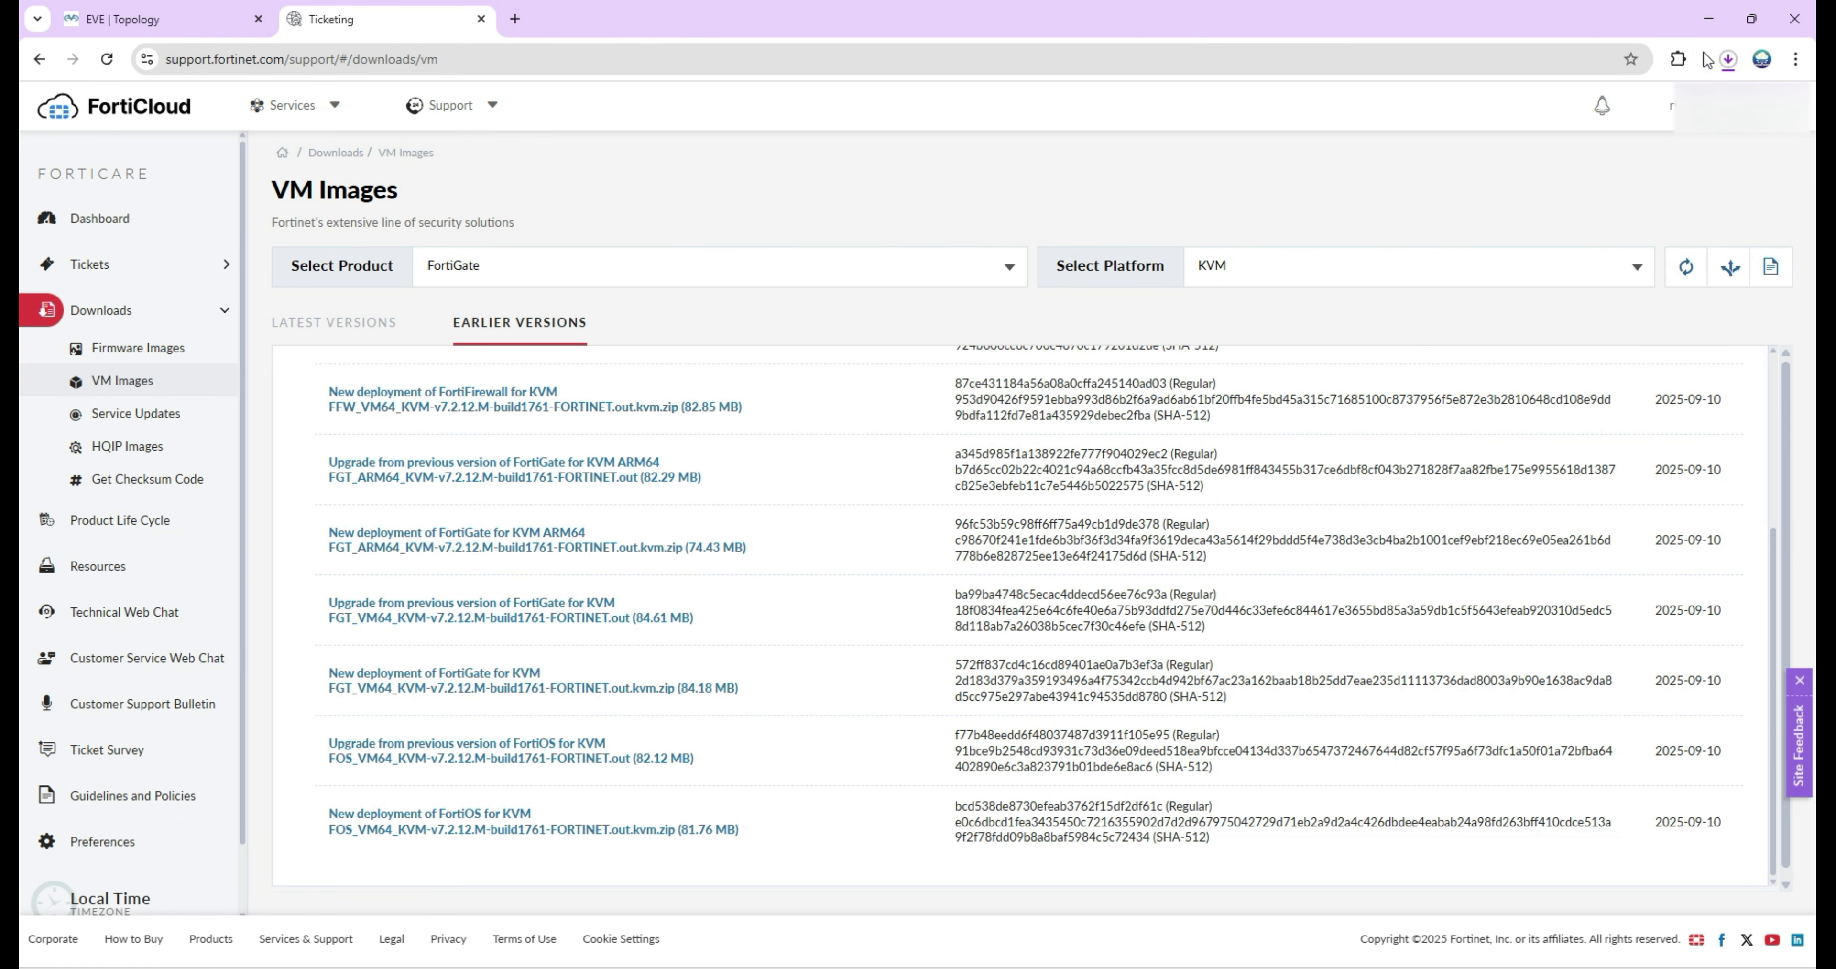
{"action": "left_click", "coordinate": [1723, 64]}
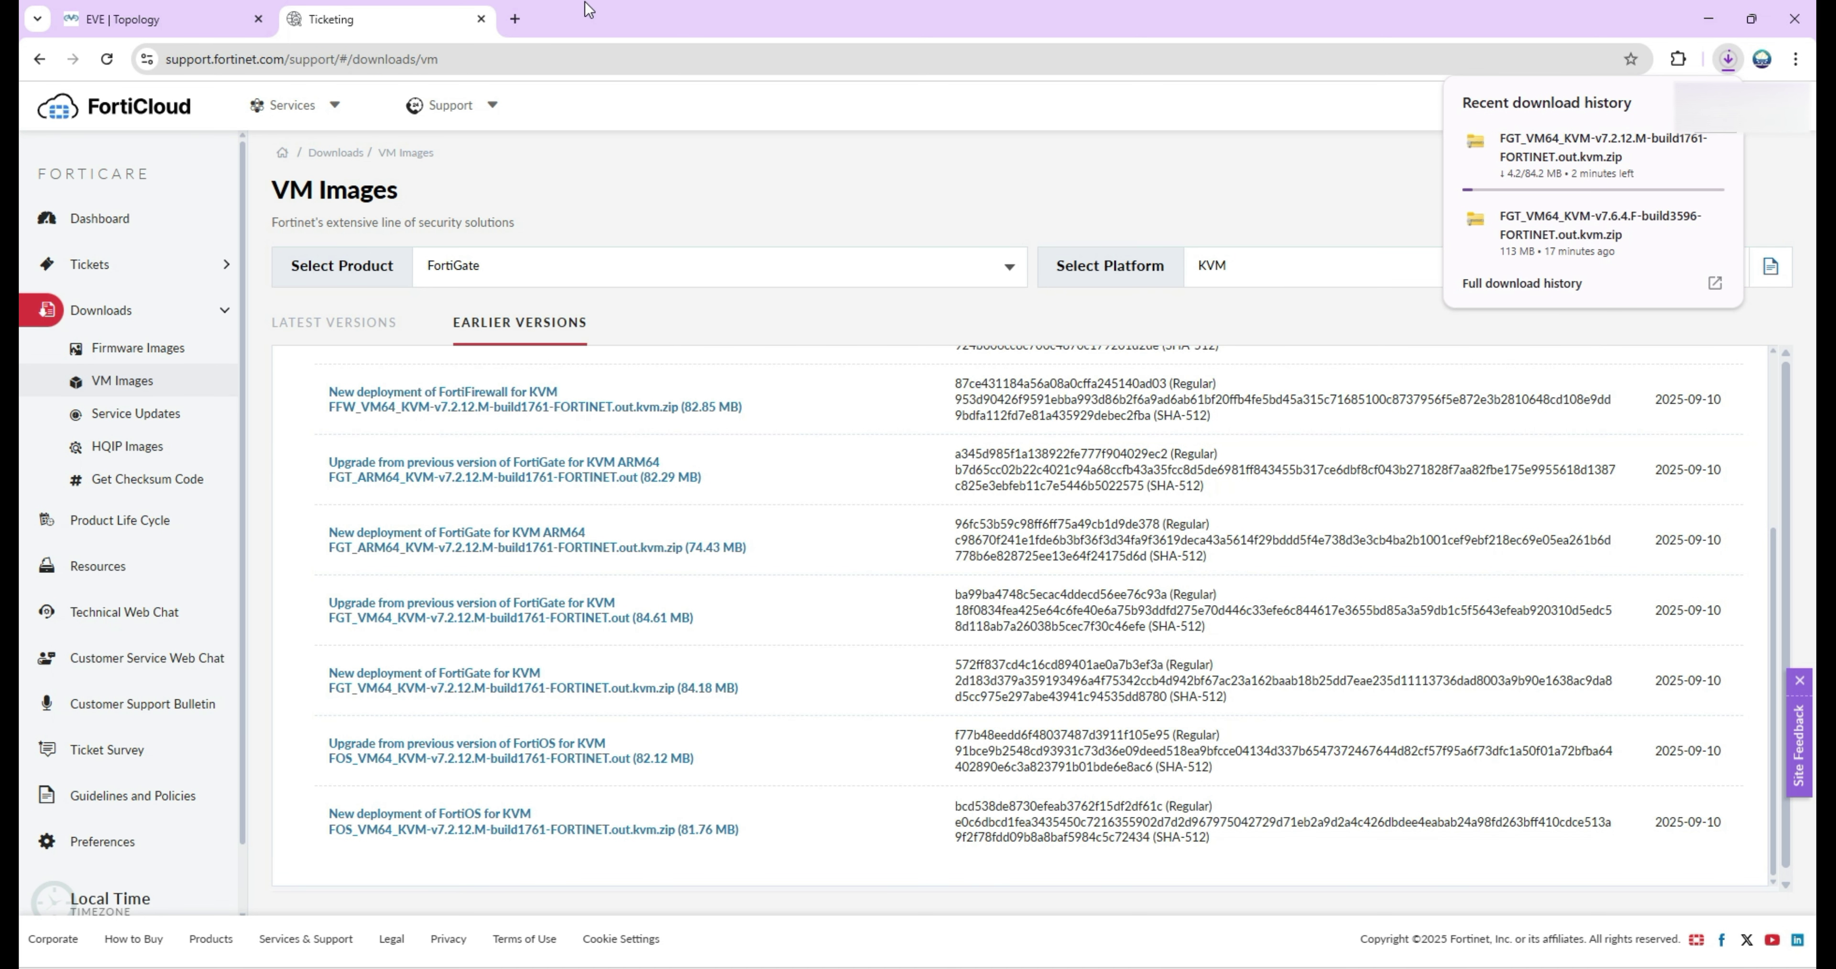
Load eve-ng.net in a new browser tab.
{"action": "left_click", "coordinate": [515, 19]}
{"action": "type", "text": "eve-ng.net"}
{"action": "key", "text": "Return"}
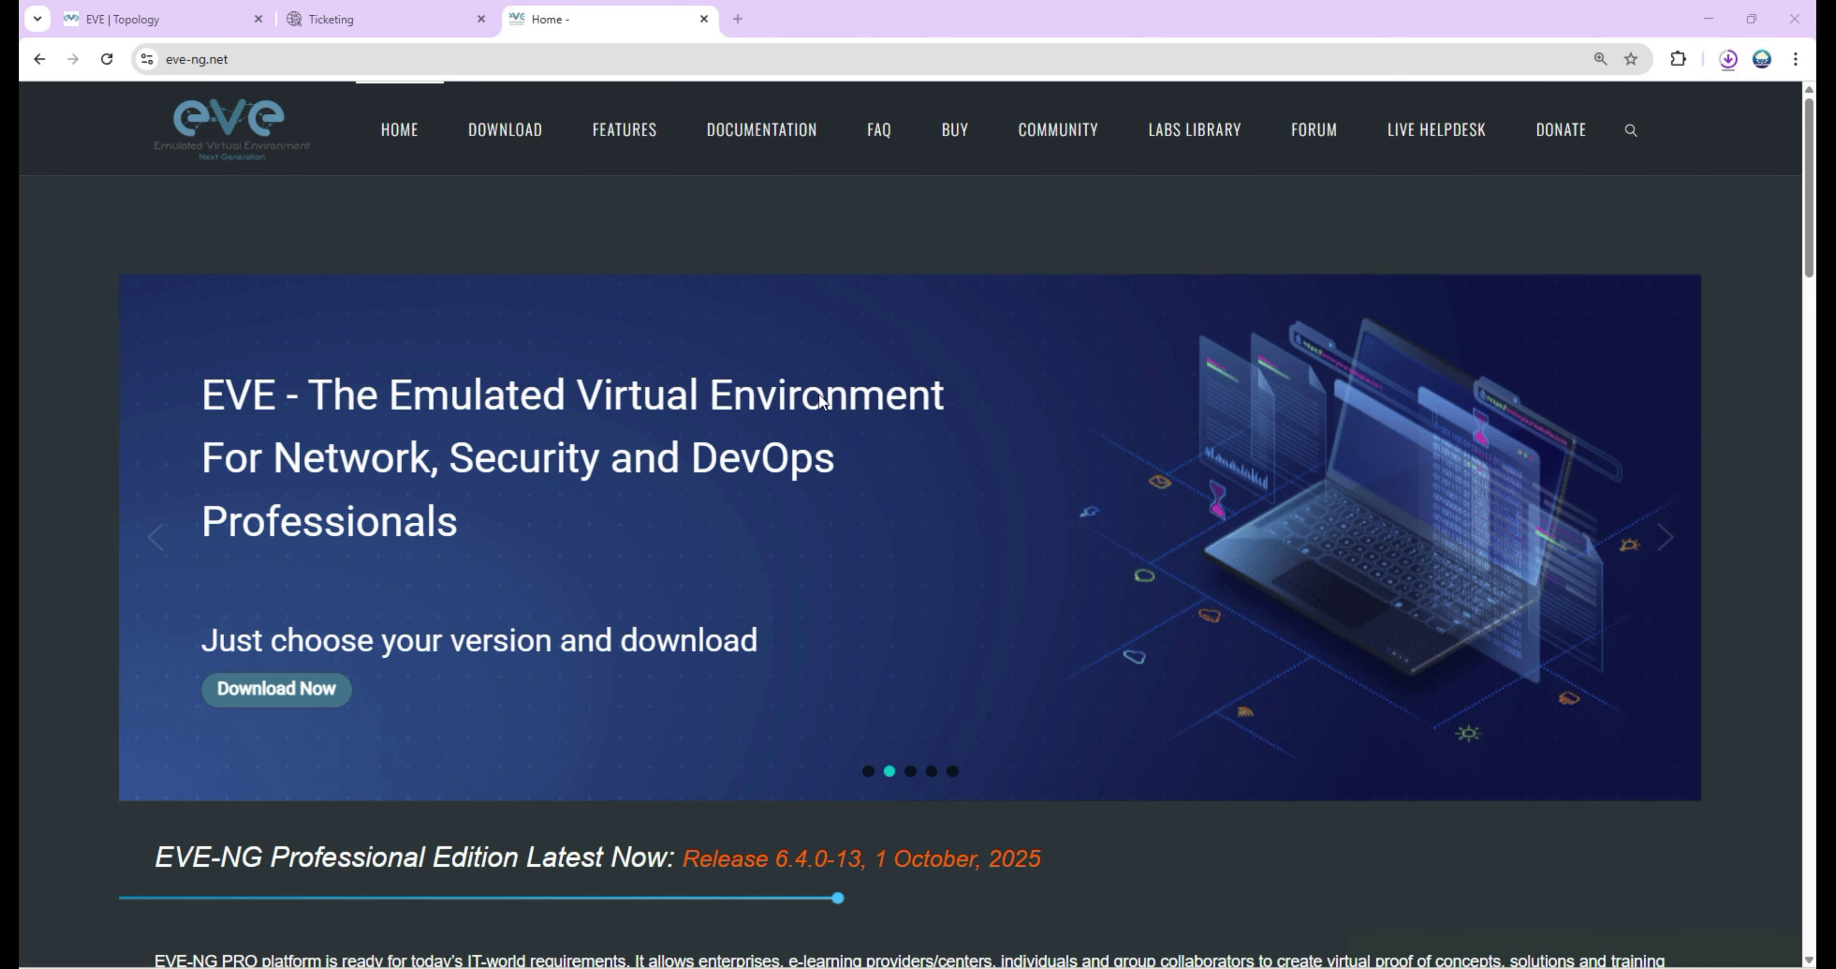
Open EVE-NG's Fortinet images guide under Documentation > How to create images.
{"action": "left_click", "coordinate": [741, 132]}
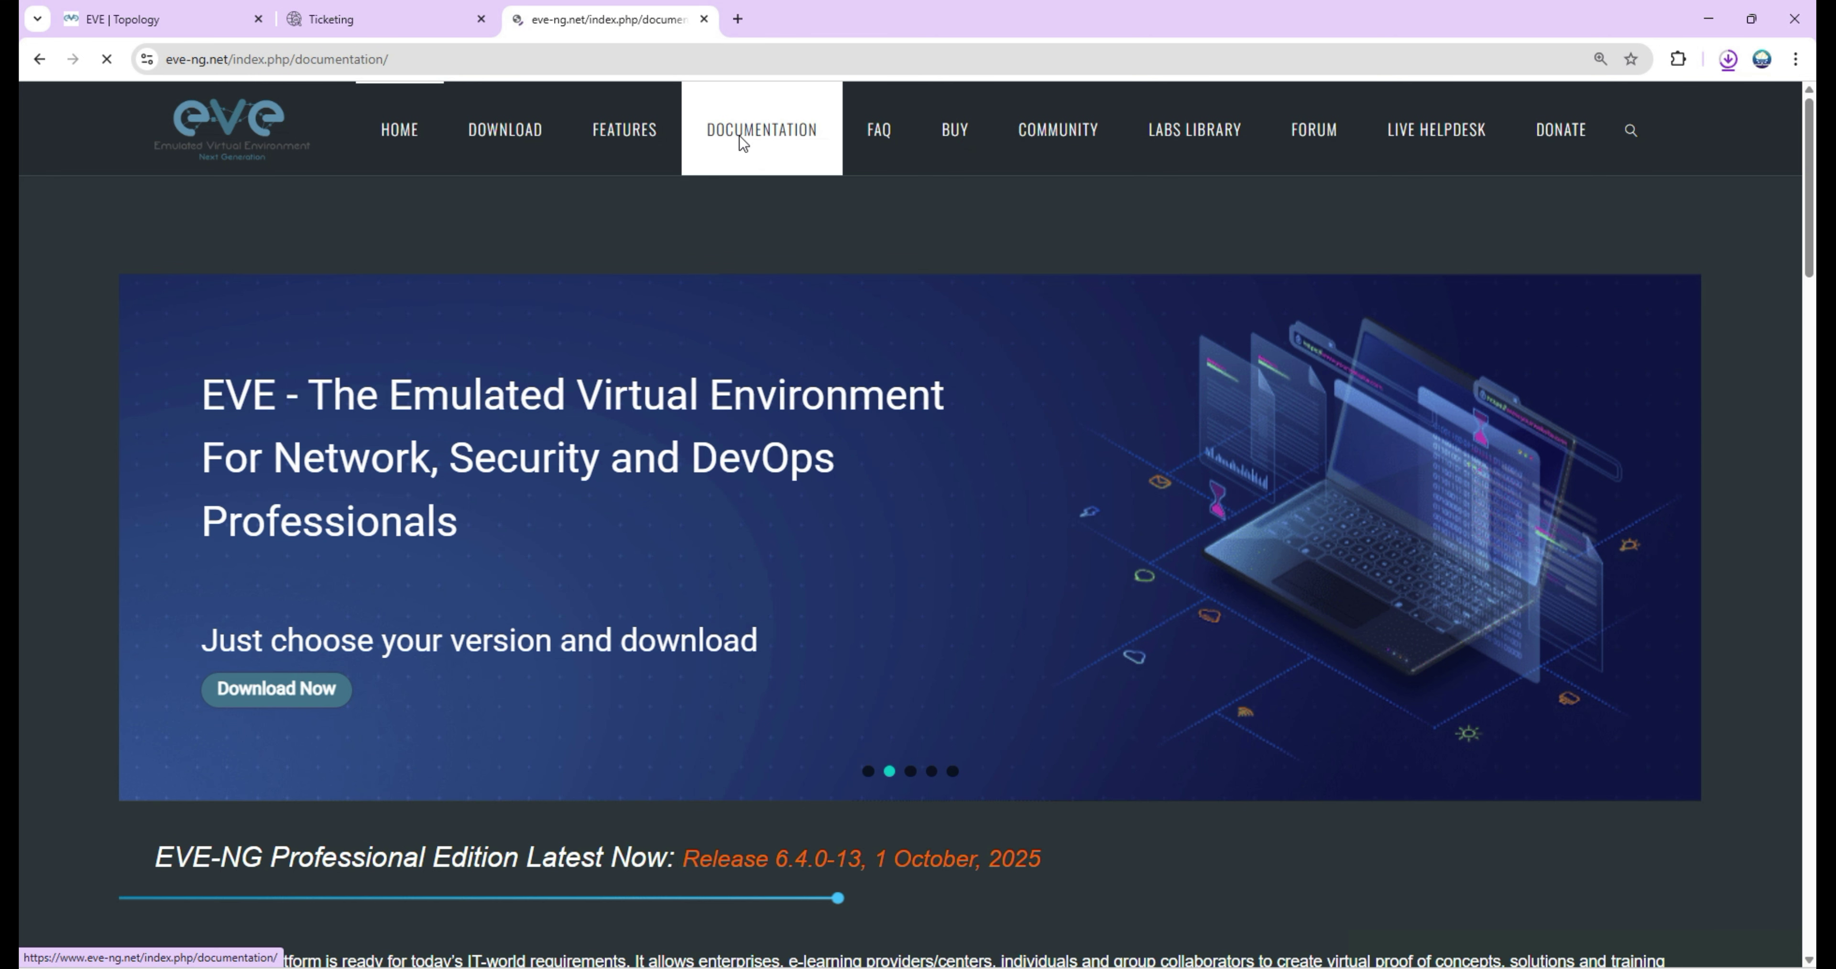
{"action": "left_click", "coordinate": [327, 424]}
{"action": "scroll", "coordinate": [556, 591], "scroll_direction": "down", "scroll_amount": 10}
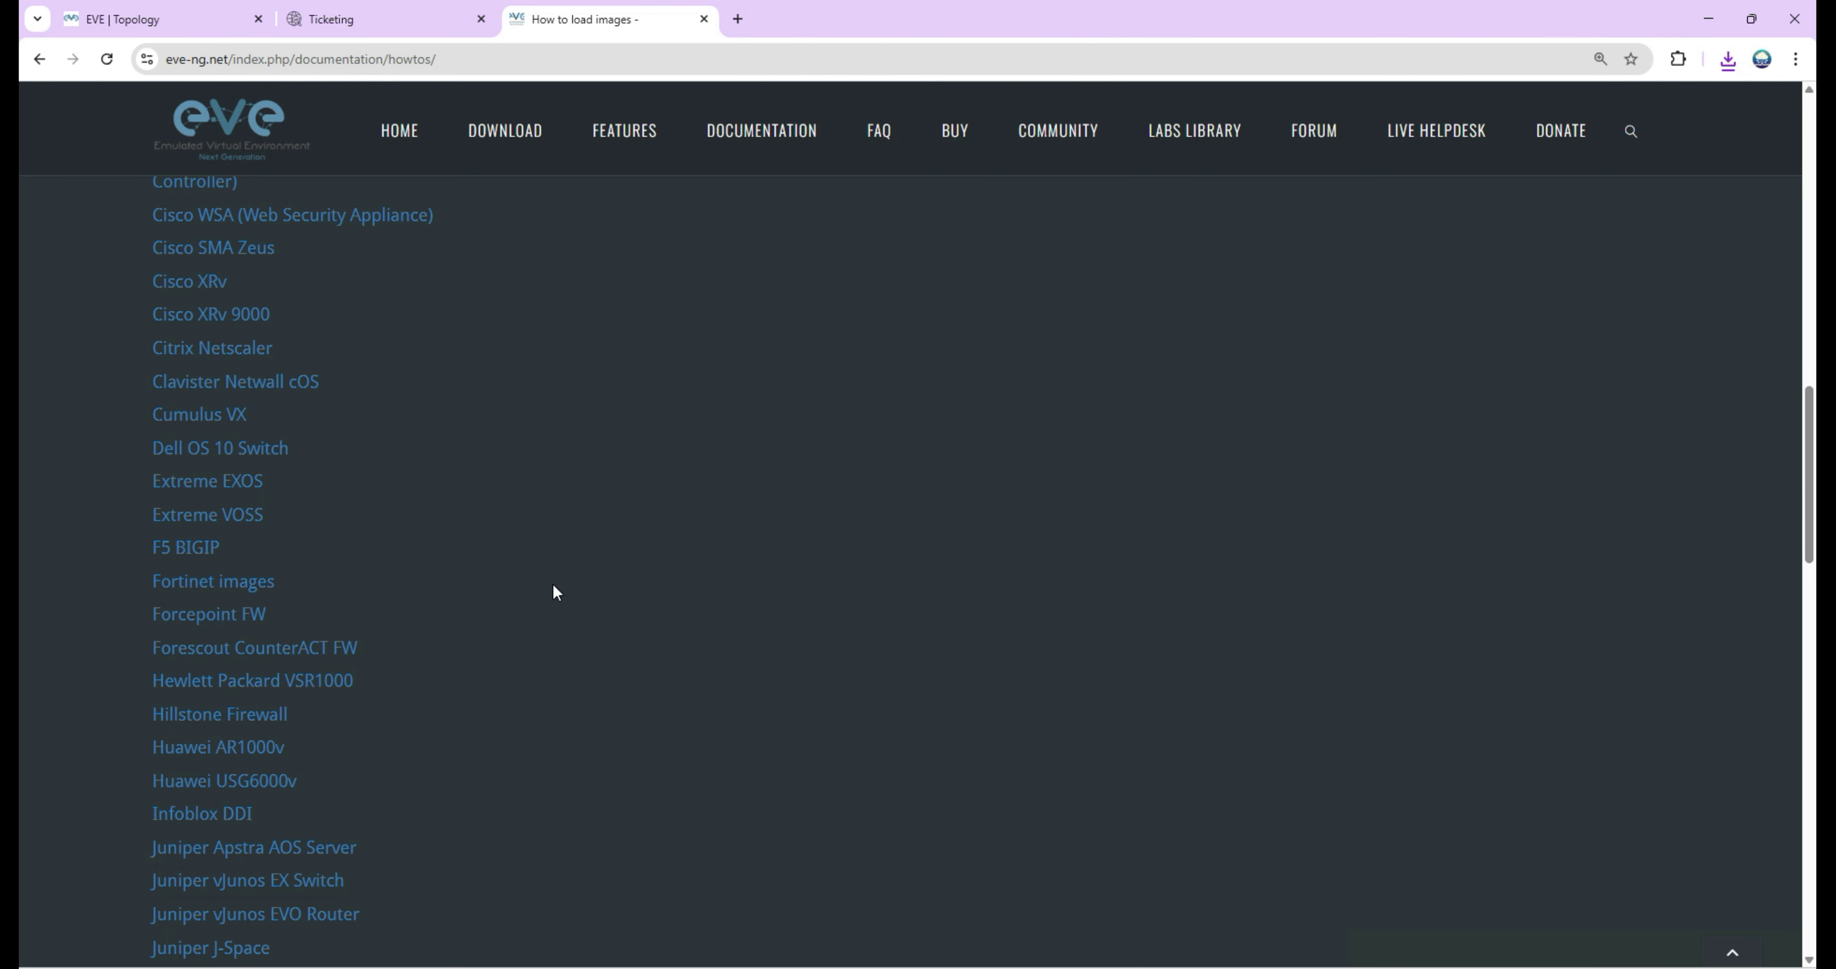
{"action": "left_click", "coordinate": [254, 588]}
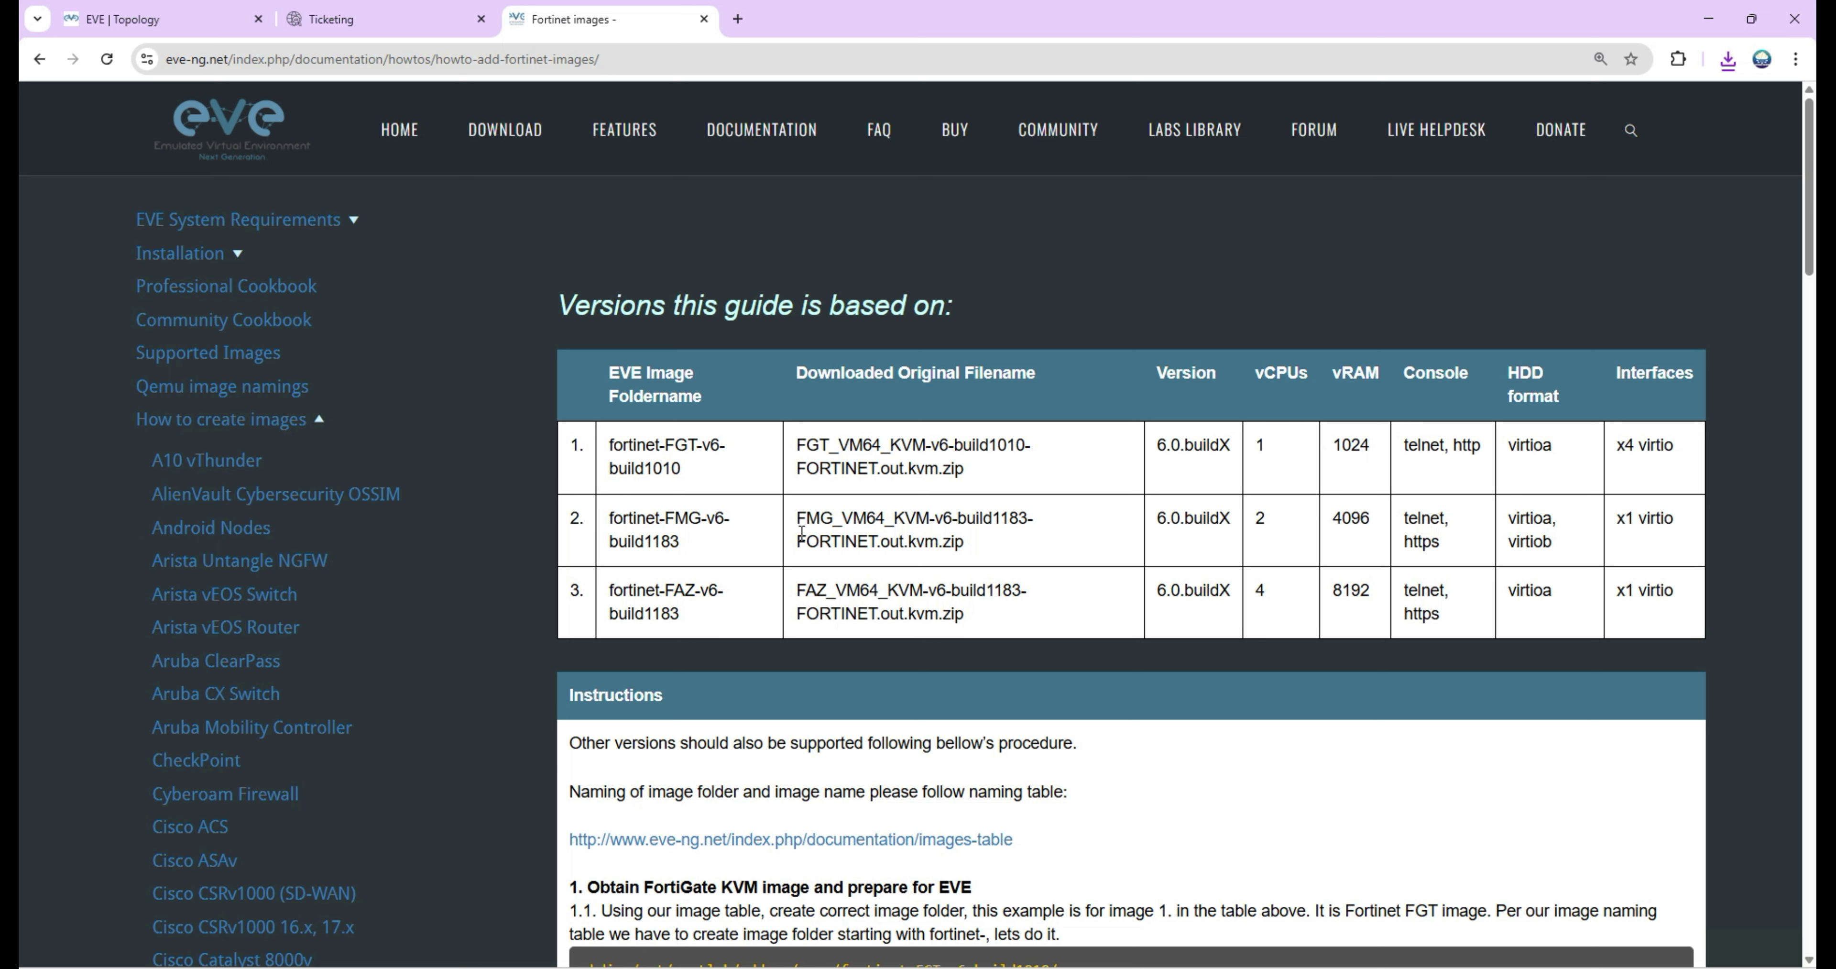
{"action": "double_click", "coordinate": [1260, 446]}
{"action": "left_click", "coordinate": [1349, 443]}
Copy the guide's mkdir command for the FortiGate image folder.
{"action": "scroll", "coordinate": [1814, 260], "scroll_direction": "down", "scroll_amount": 2}
{"action": "scroll", "coordinate": [1814, 260], "scroll_direction": "down", "scroll_amount": 1}
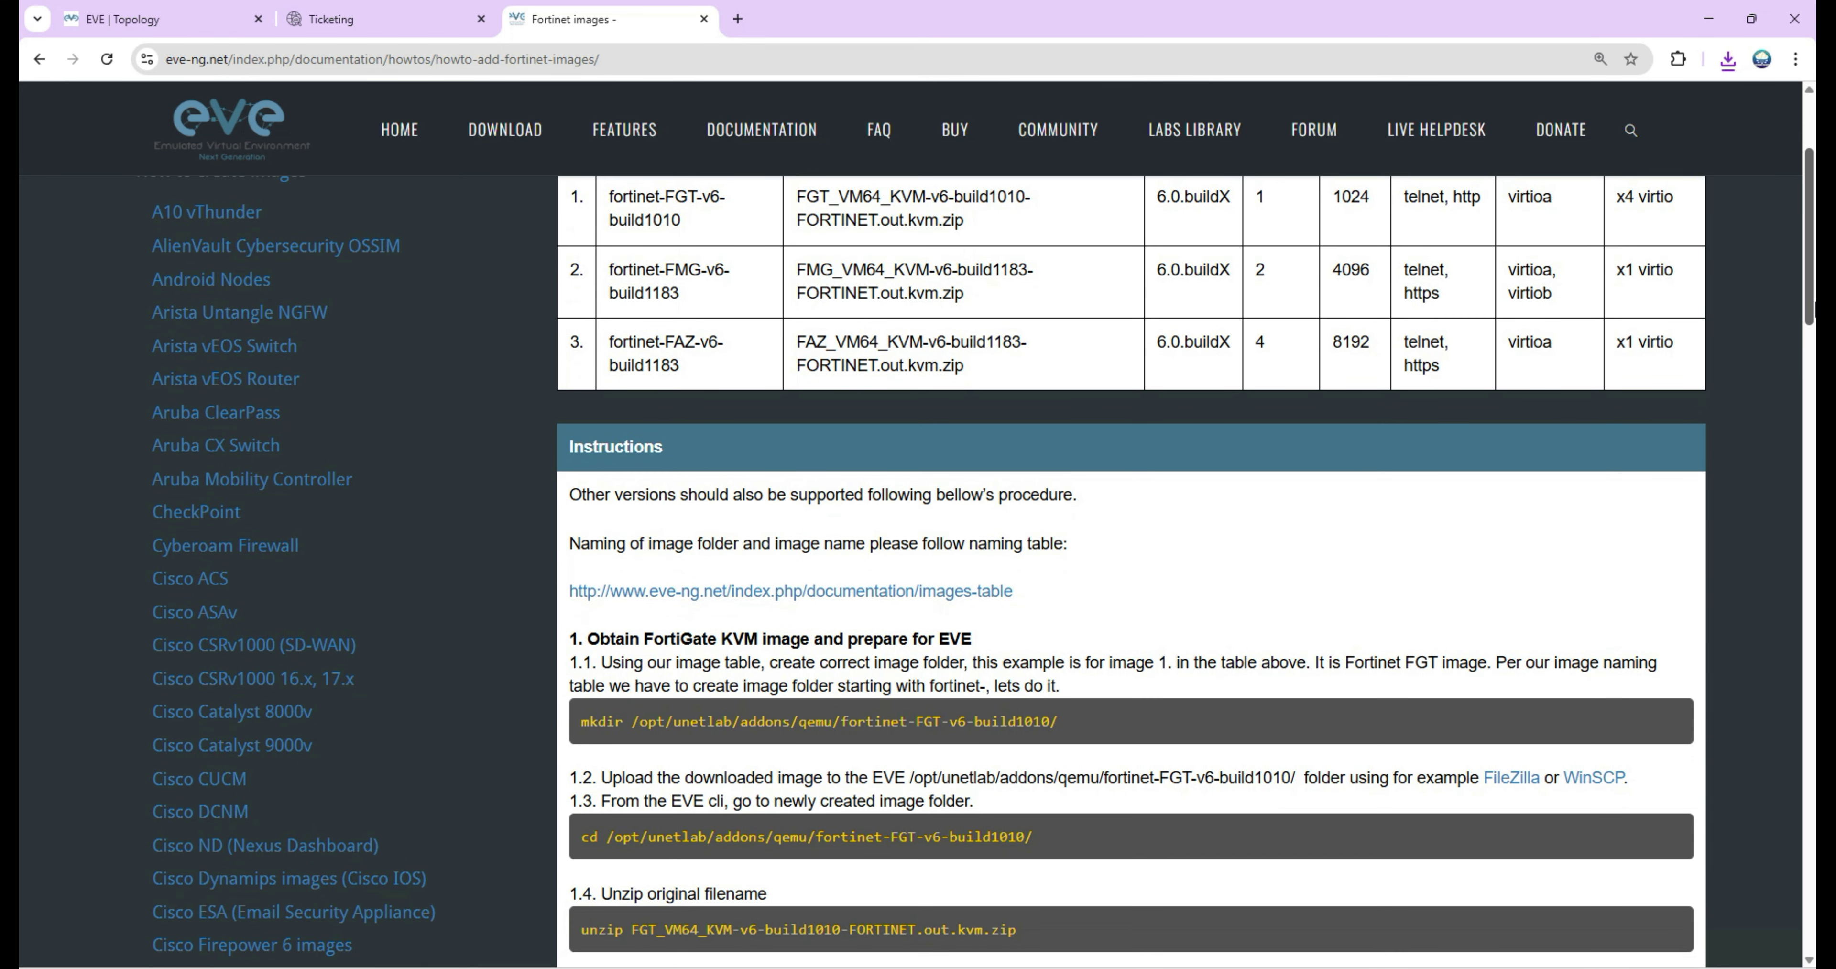
{"action": "scroll", "coordinate": [1814, 260], "scroll_direction": "down", "scroll_amount": 3}
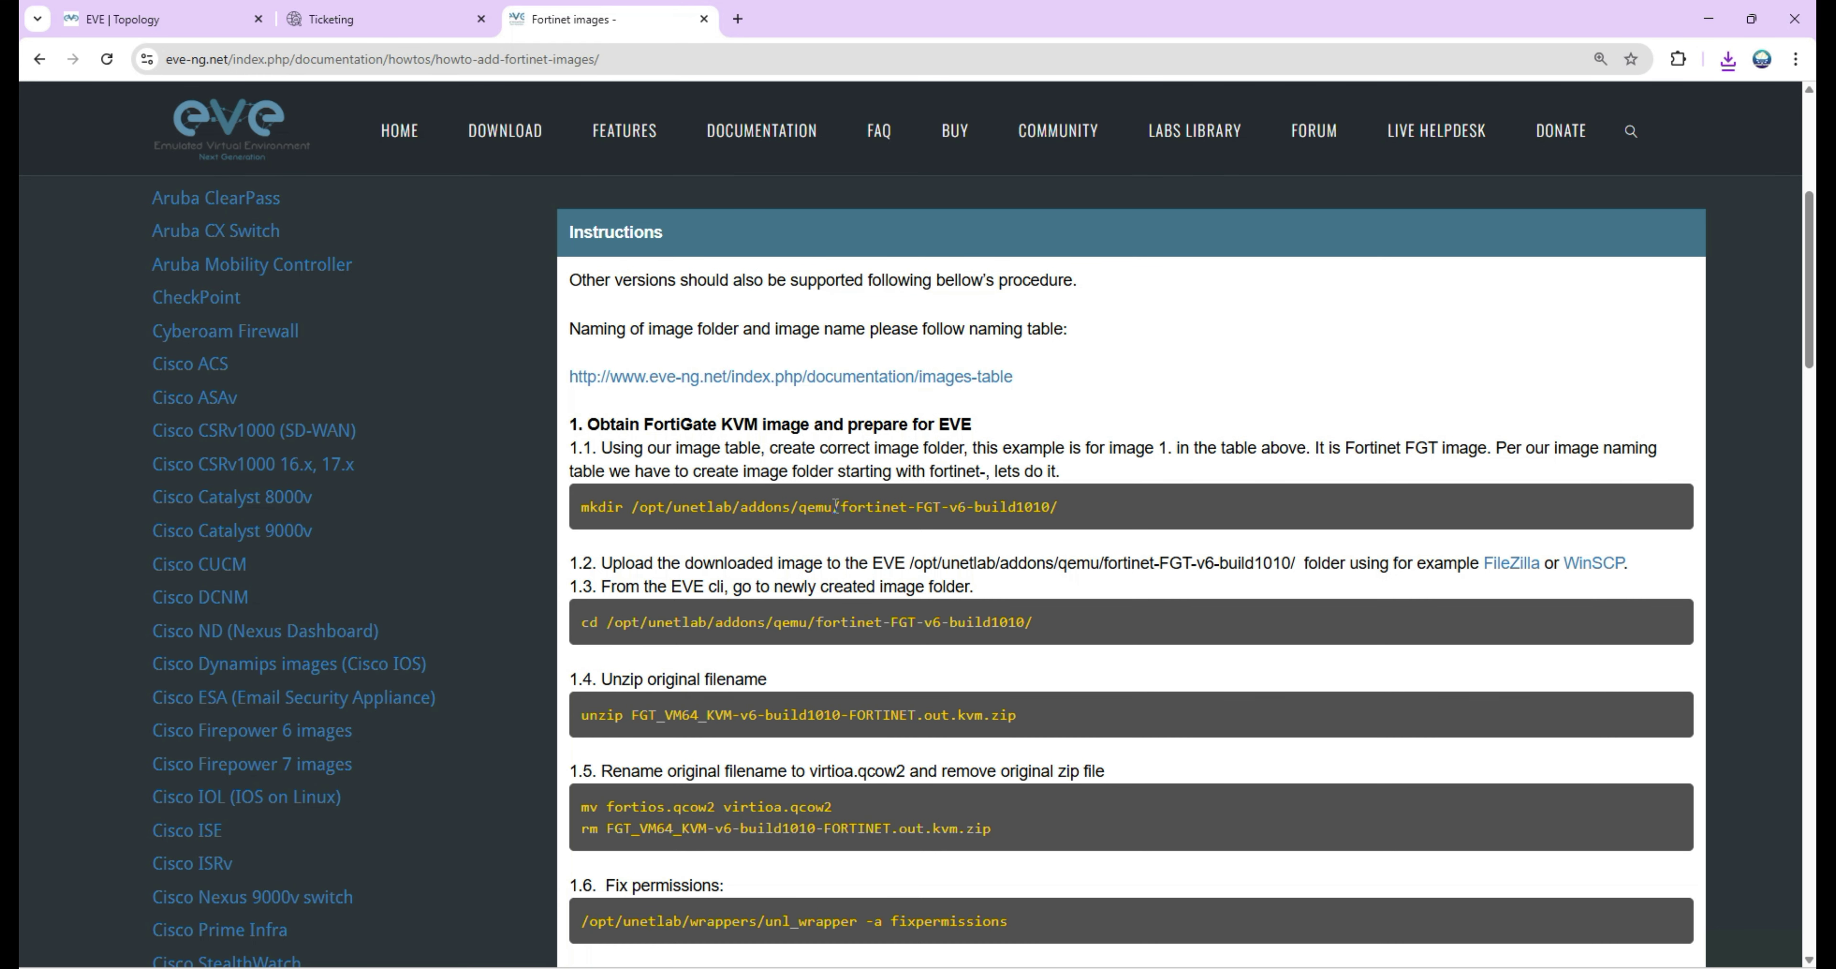
{"action": "left_click_drag", "start_coordinate": [1090, 513], "coordinate": [574, 514]}
{"action": "right_click", "coordinate": [602, 507]}
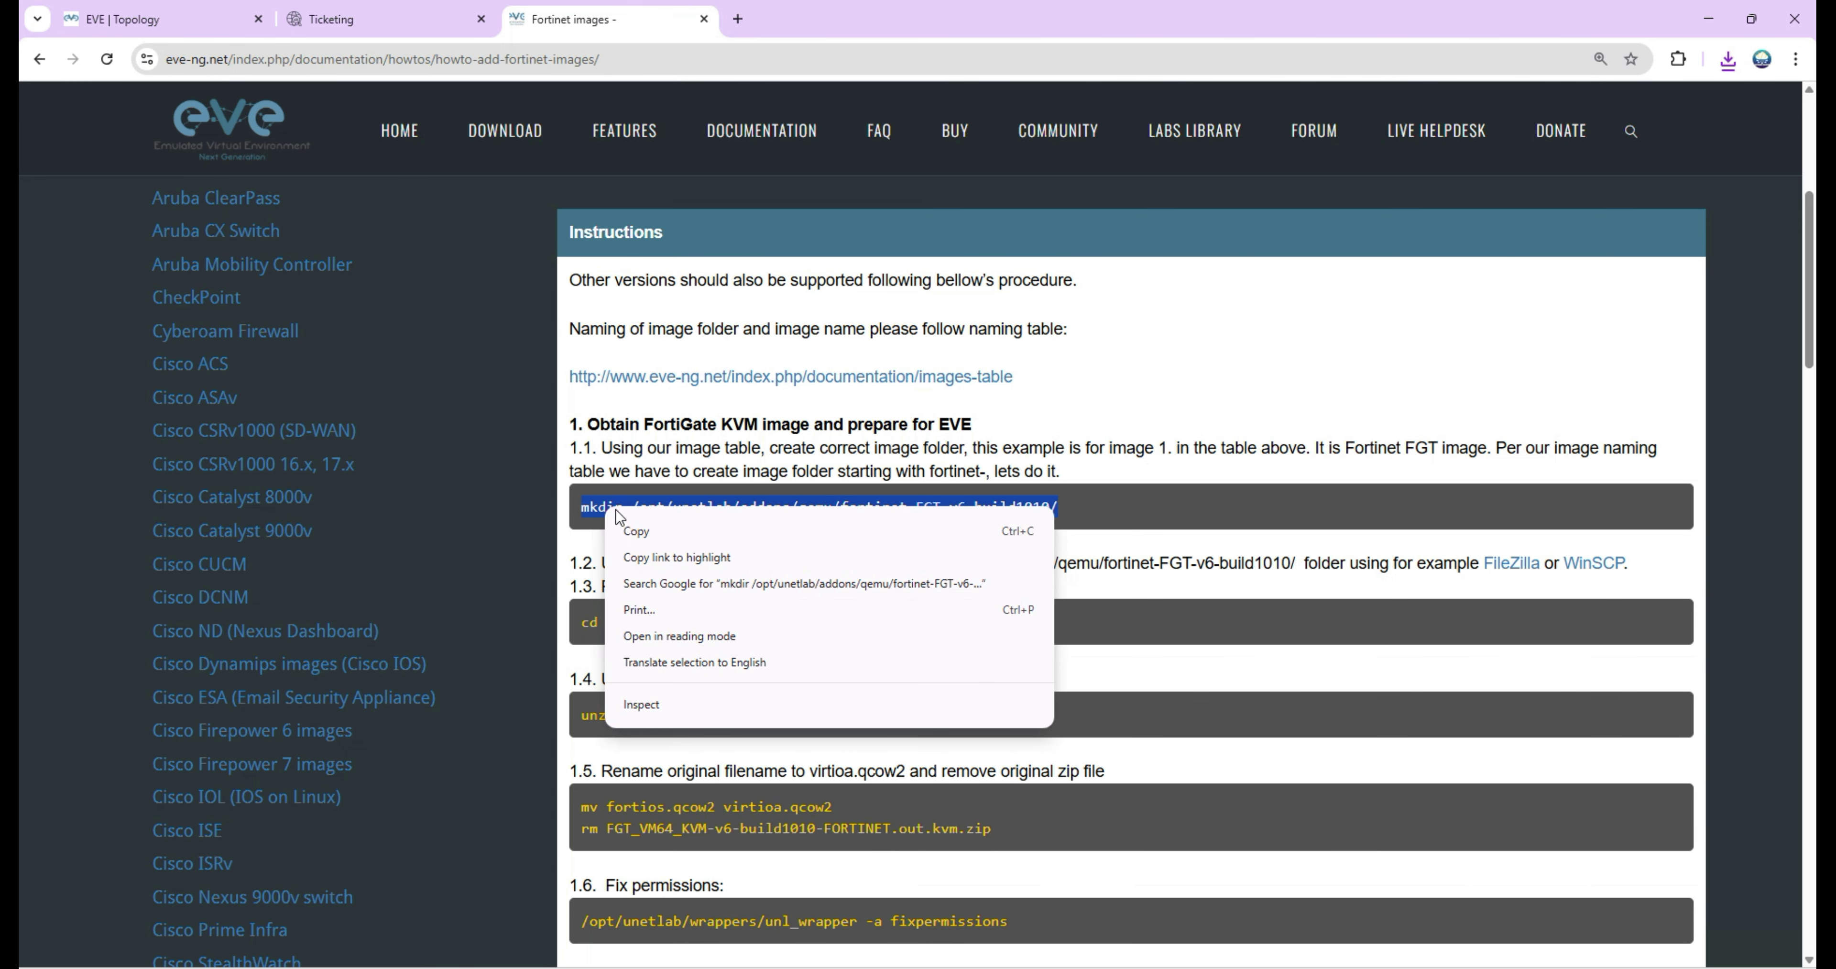
{"action": "left_click", "coordinate": [640, 531]}
{"action": "key", "text": "alt+Tab"}
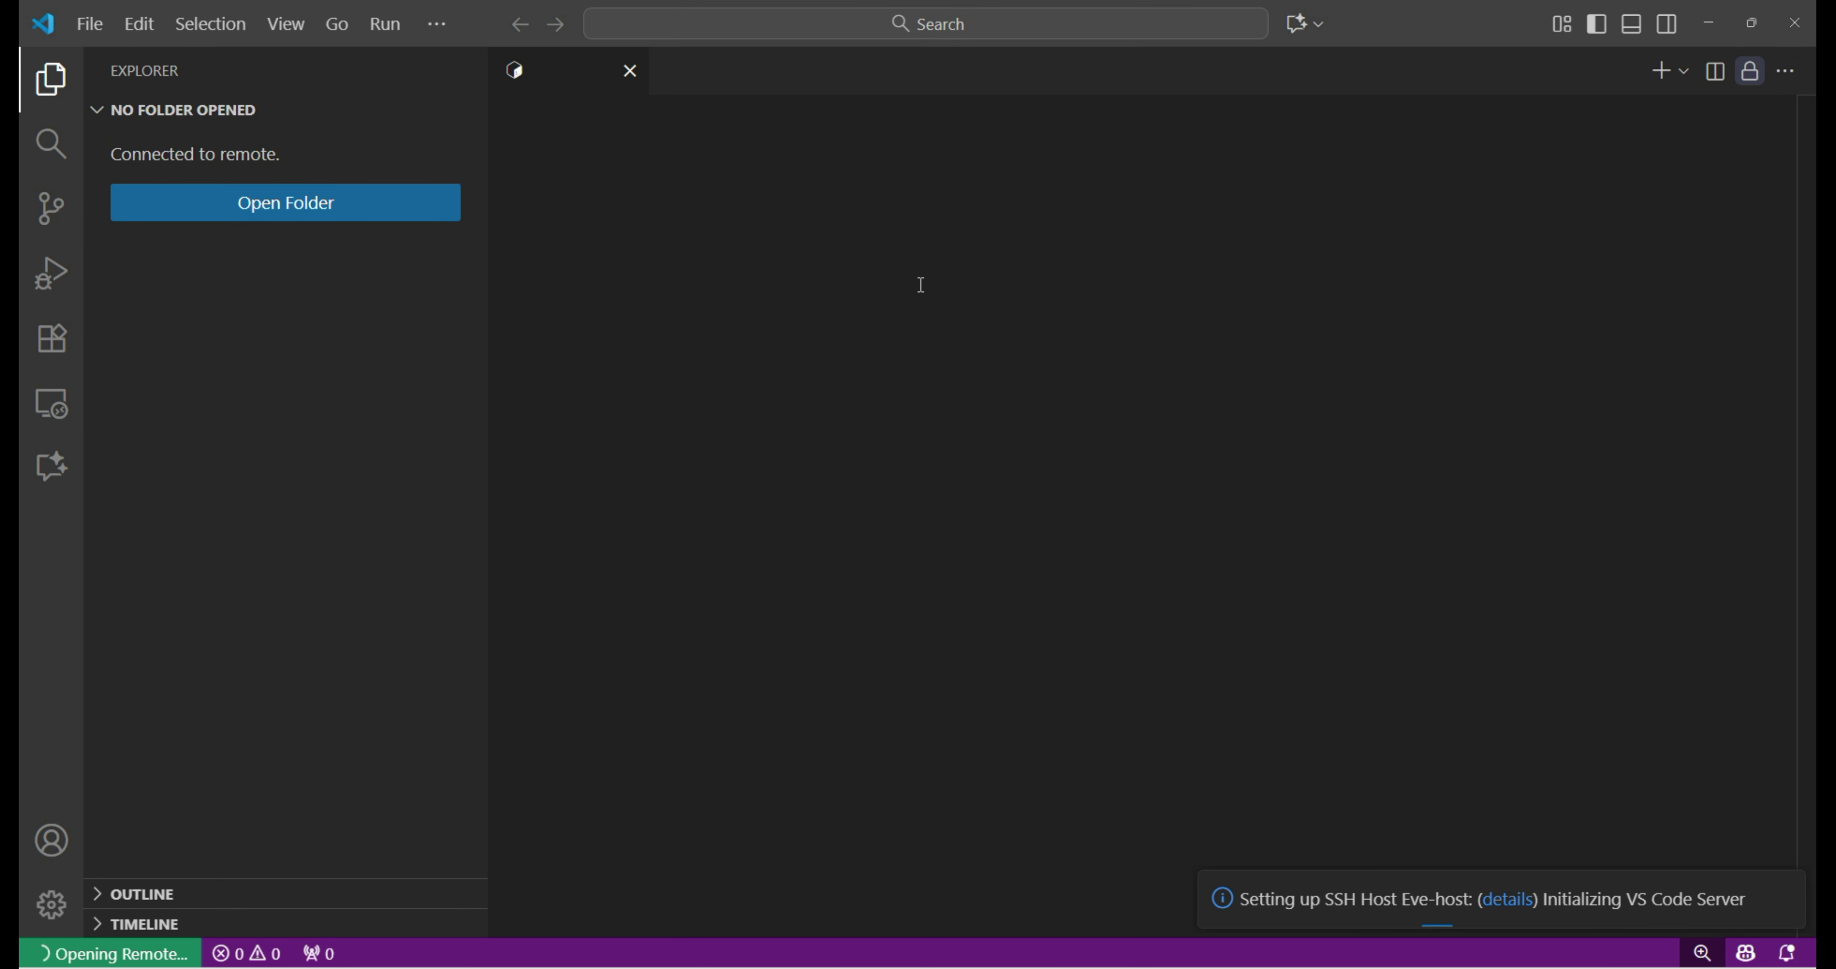
Sign in to Eve-host over SSH and paste the mkdir command, changing the version toward 7.2.
{"action": "type", "text": "••"}
{"action": "key", "text": "Return"}
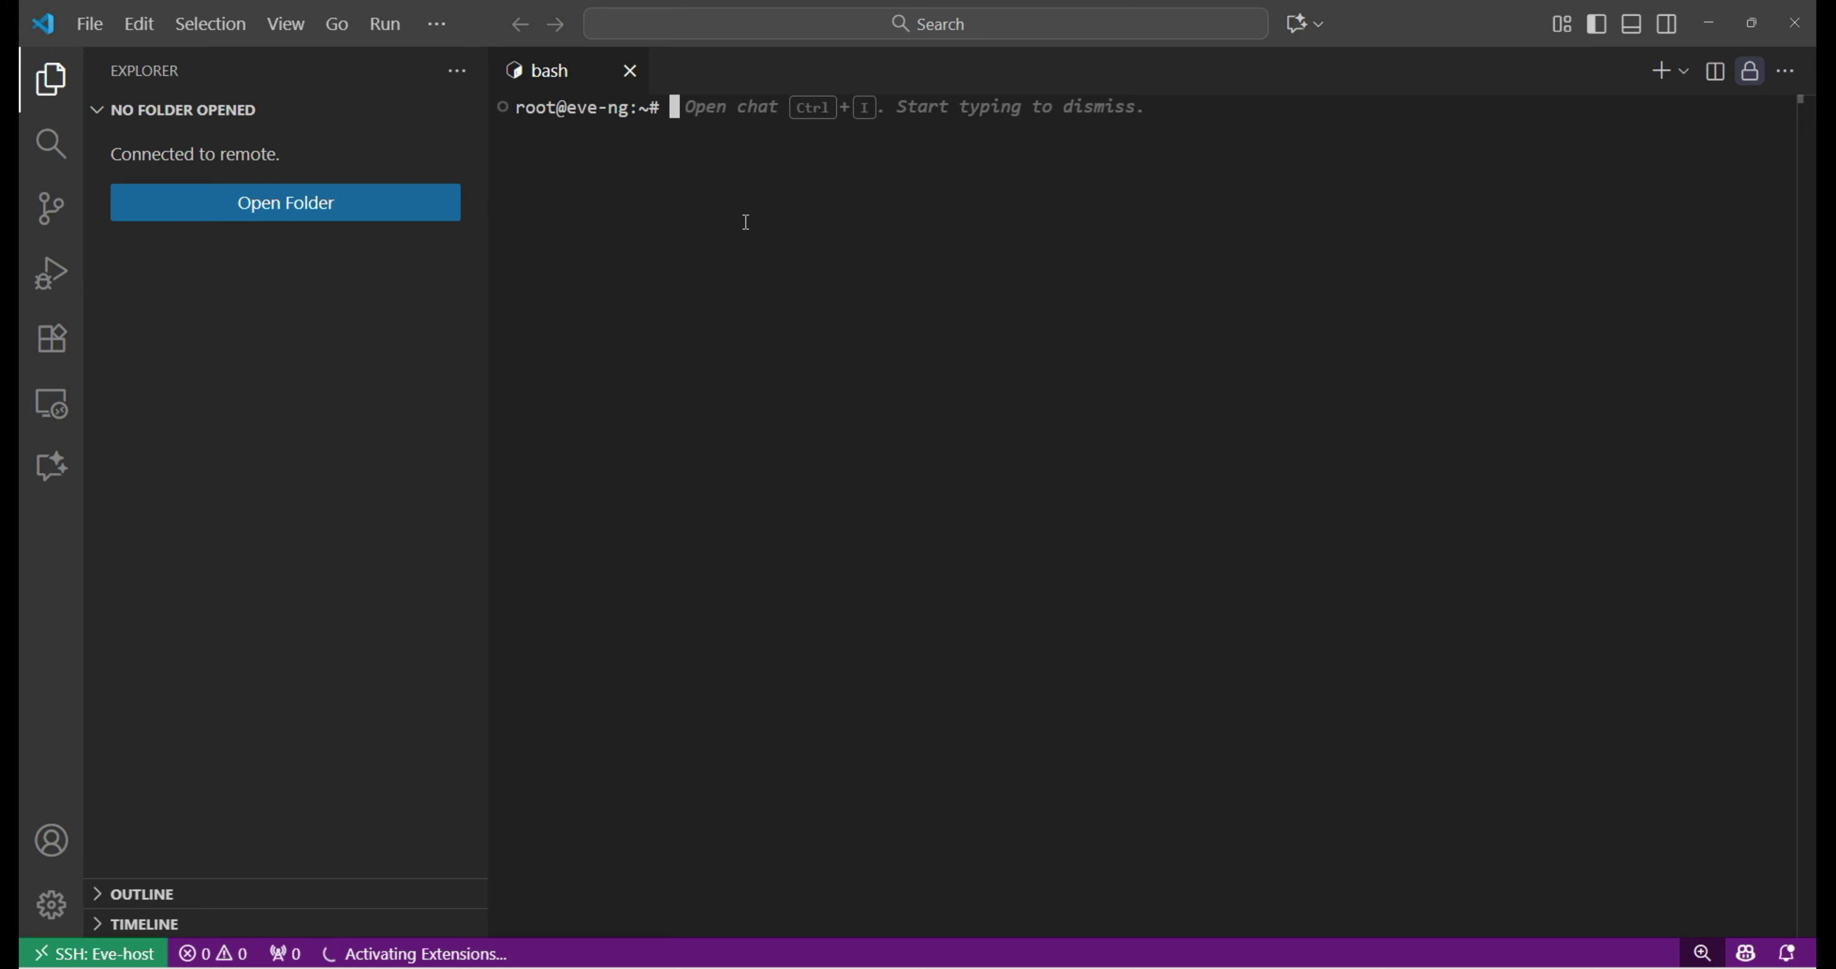
{"action": "key", "text": "ctrl+v"}
{"action": "key", "text": "Right"}
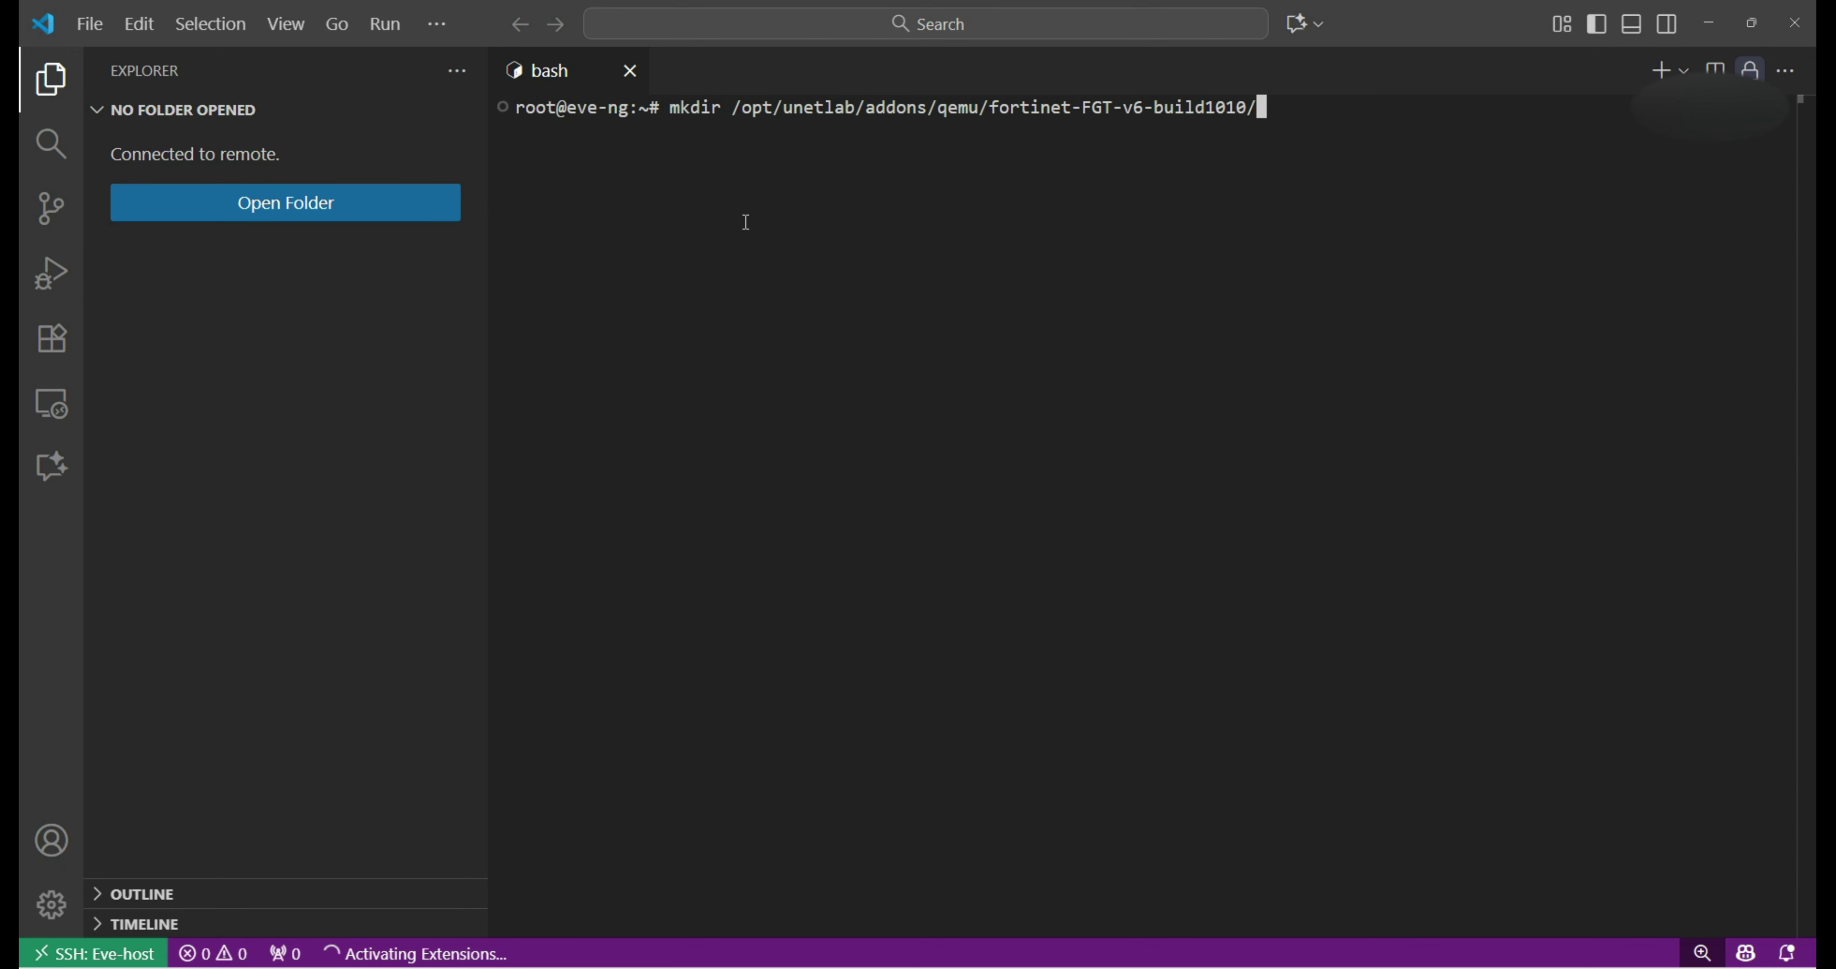
{"action": "key", "text": "BackSpace"}
{"action": "key", "text": "BackSpace"}
{"action": "key", "text": "BackSpace"}
{"action": "key", "text": "BackSpace"}
{"action": "key", "text": "BackSpace"}
{"action": "key", "text": "BackSpace"}
{"action": "key", "text": "BackSpace"}
{"action": "key", "text": "BackSpace"}
{"action": "key", "text": "BackSpace"}
{"action": "key", "text": "BackSpace"}
{"action": "key", "text": "BackSpace"}
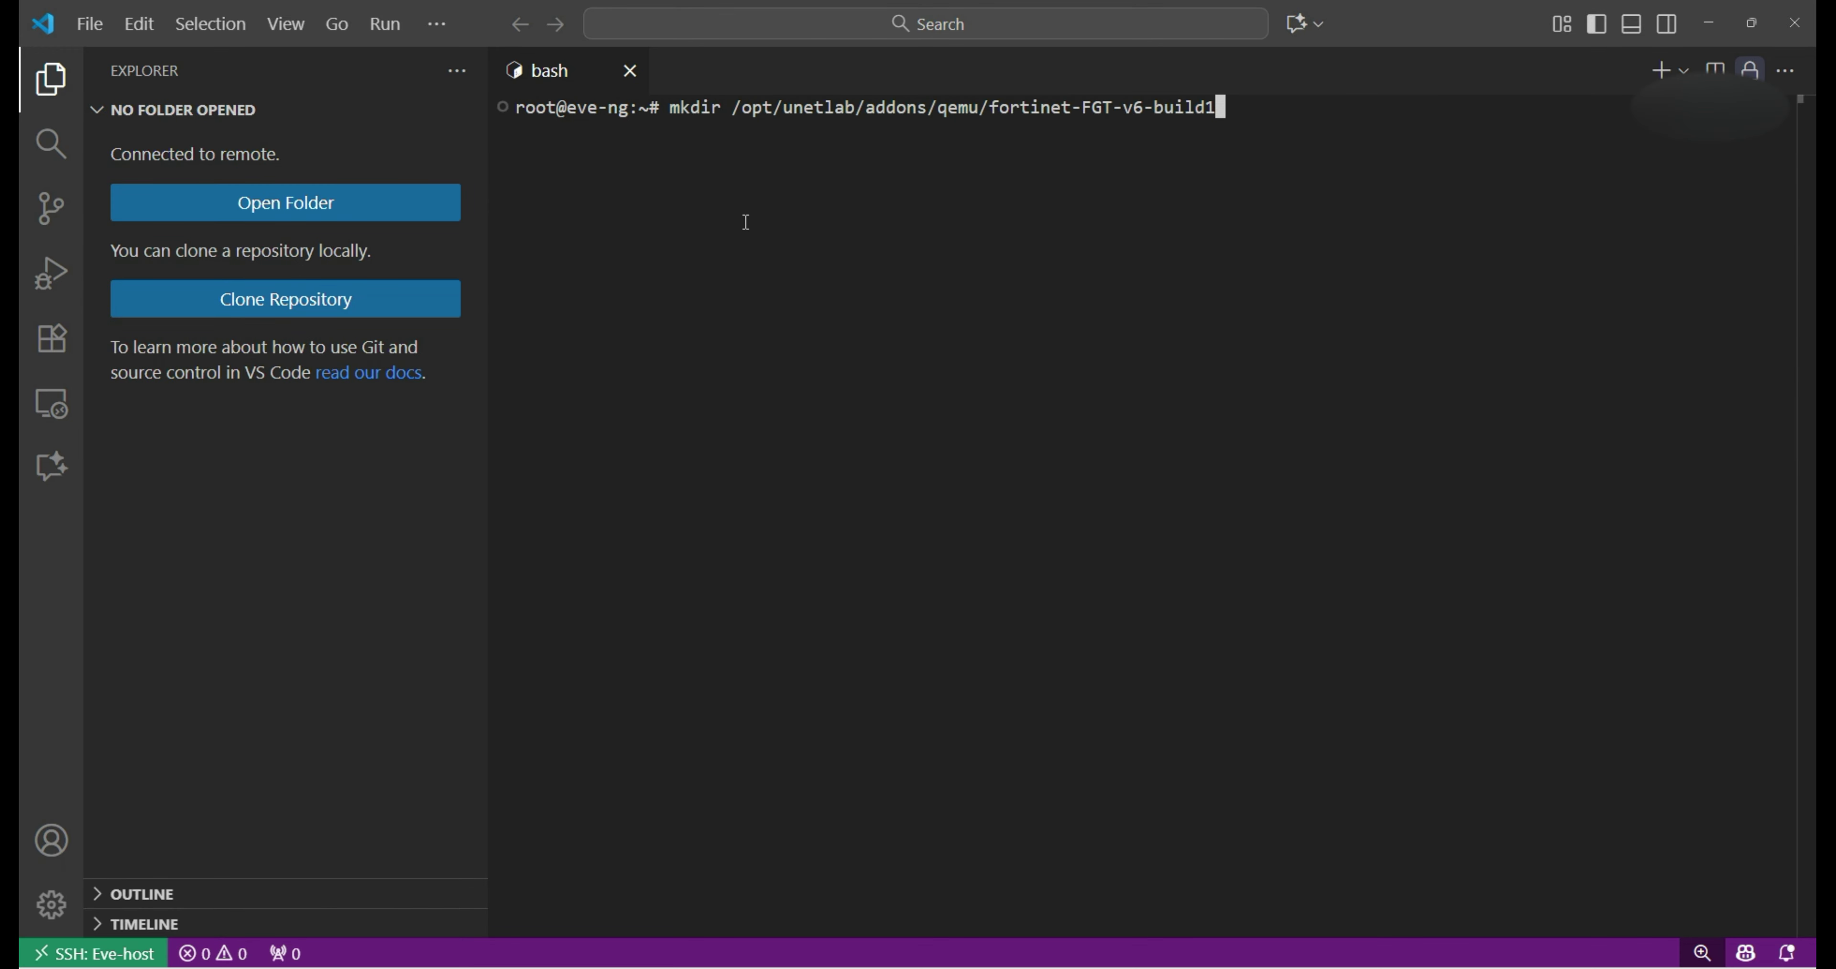
{"action": "key", "text": "BackSpace"}
{"action": "type", "text": "7.2"}
Confirm the version on FortiCloud and create /opt/unetlab/addons/qemu/fortinet-FGT-v7.2.12.
{"action": "key", "text": "alt+Tab"}
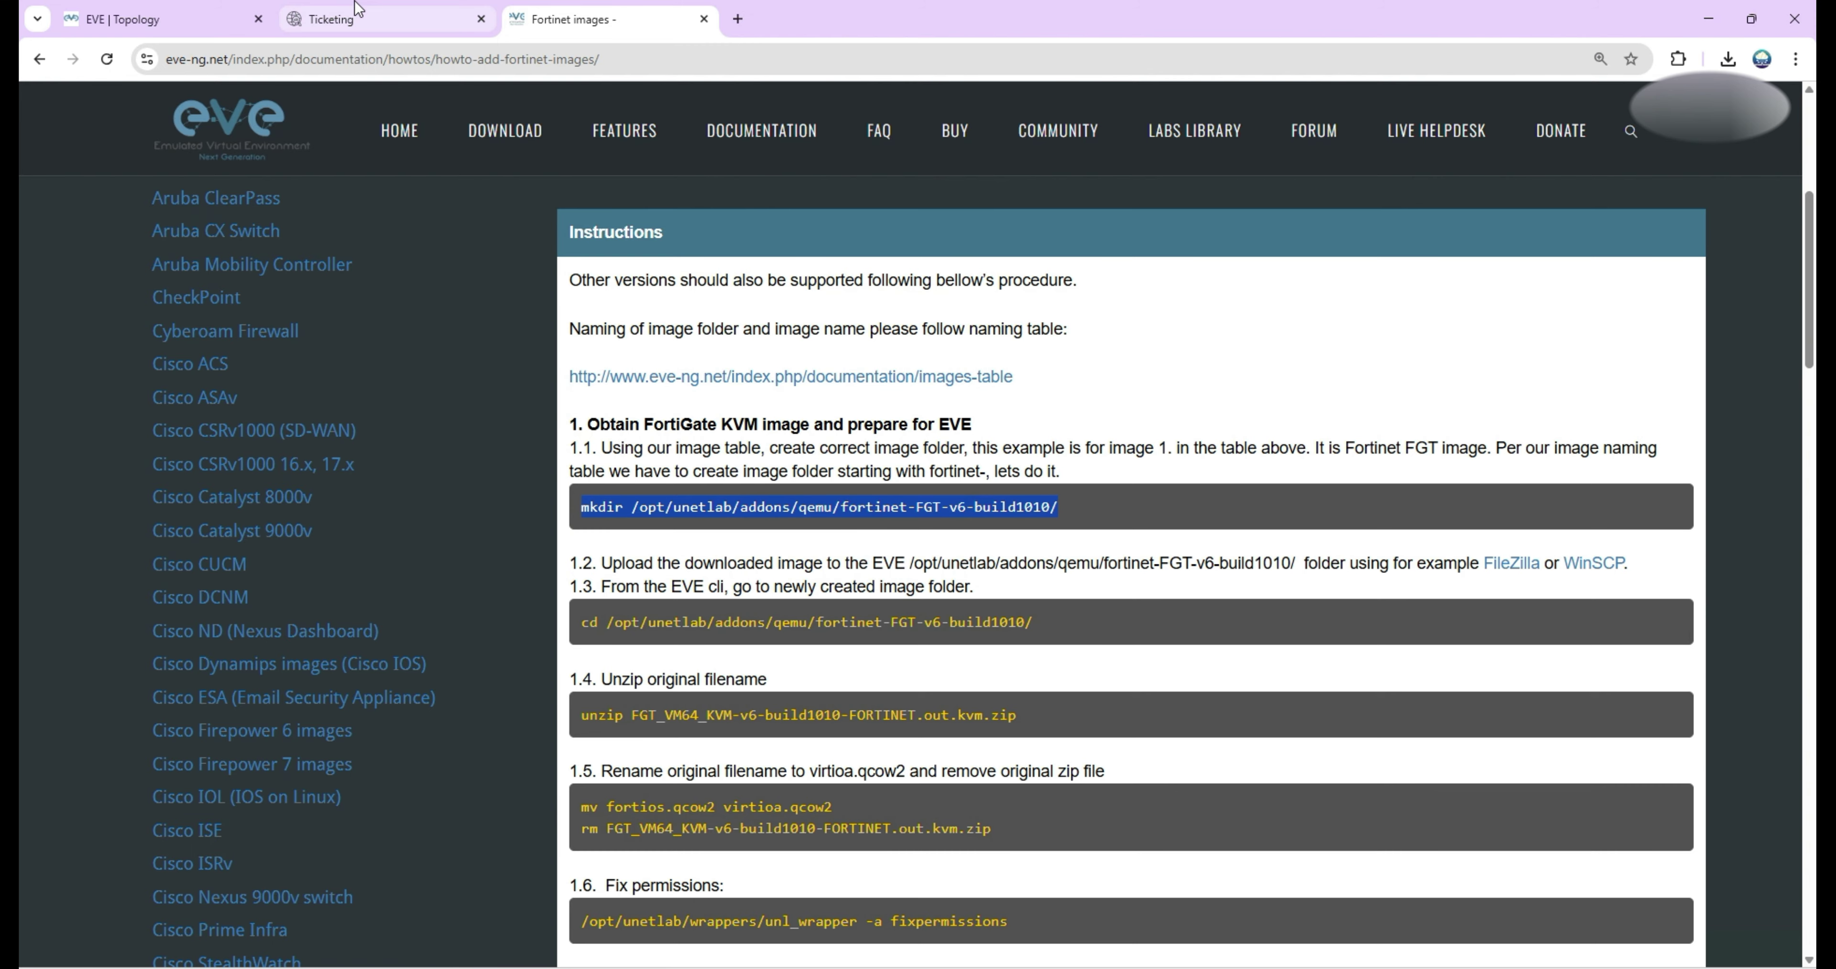
{"action": "left_click", "coordinate": [352, 20]}
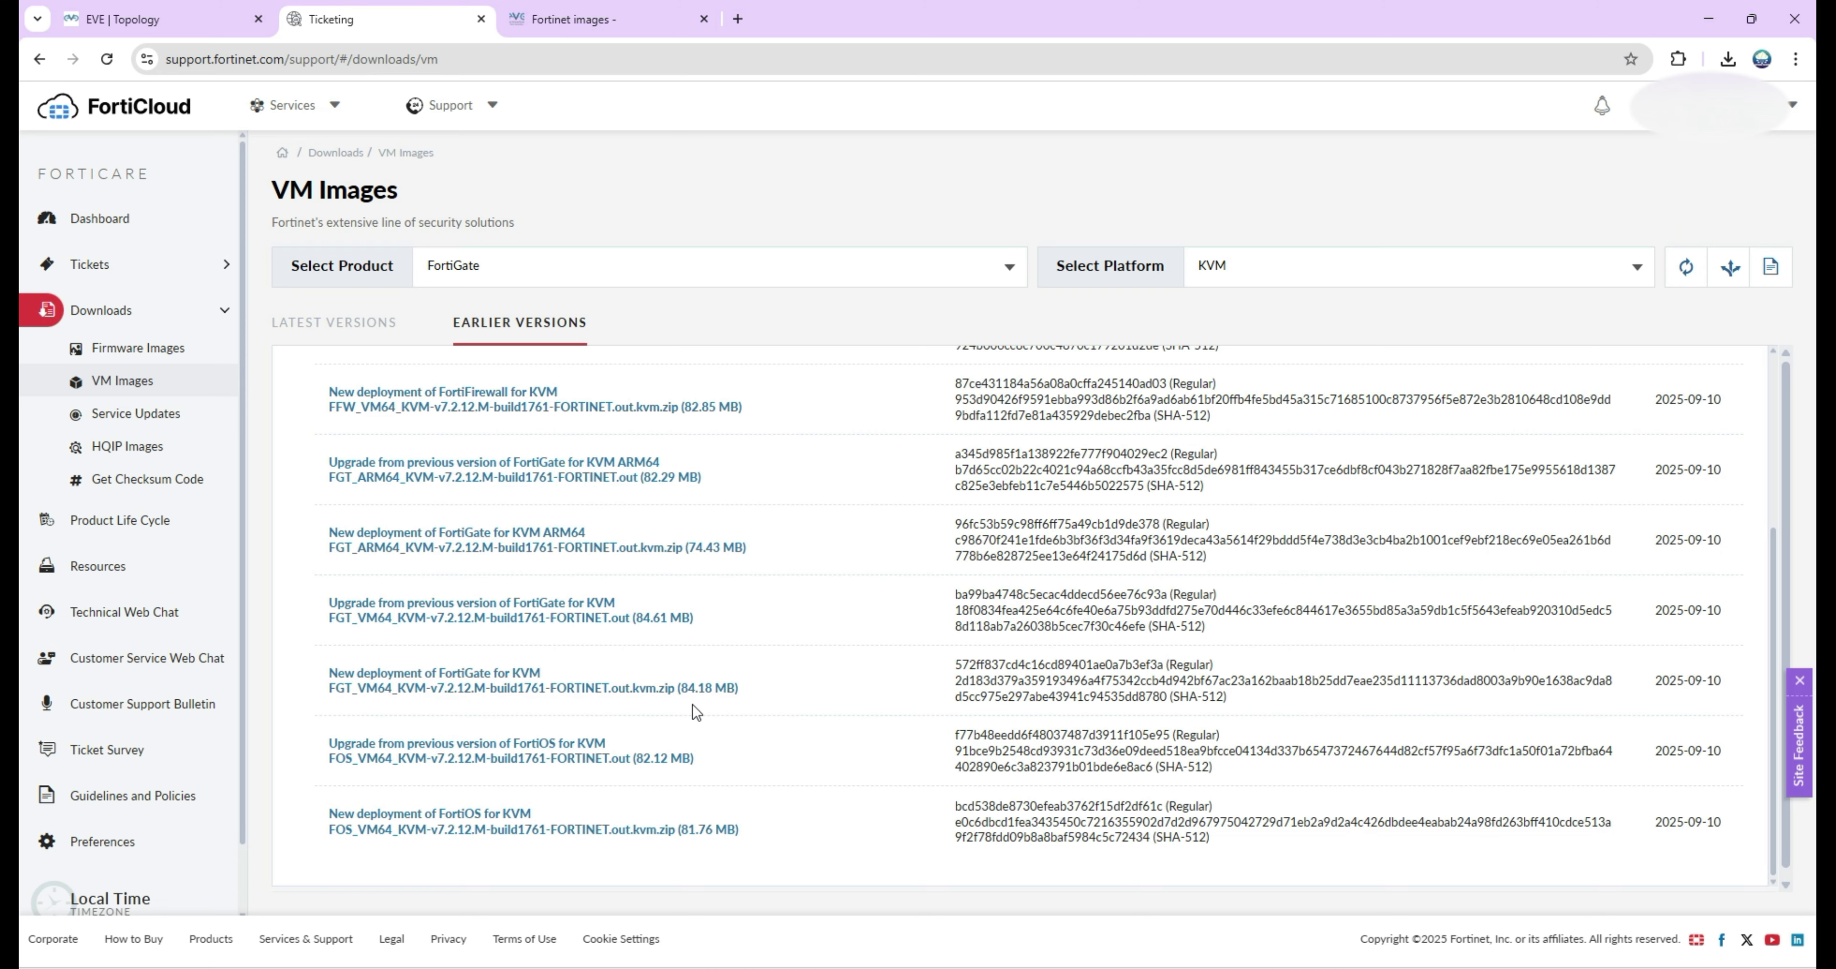
{"action": "left_click", "coordinate": [1708, 18]}
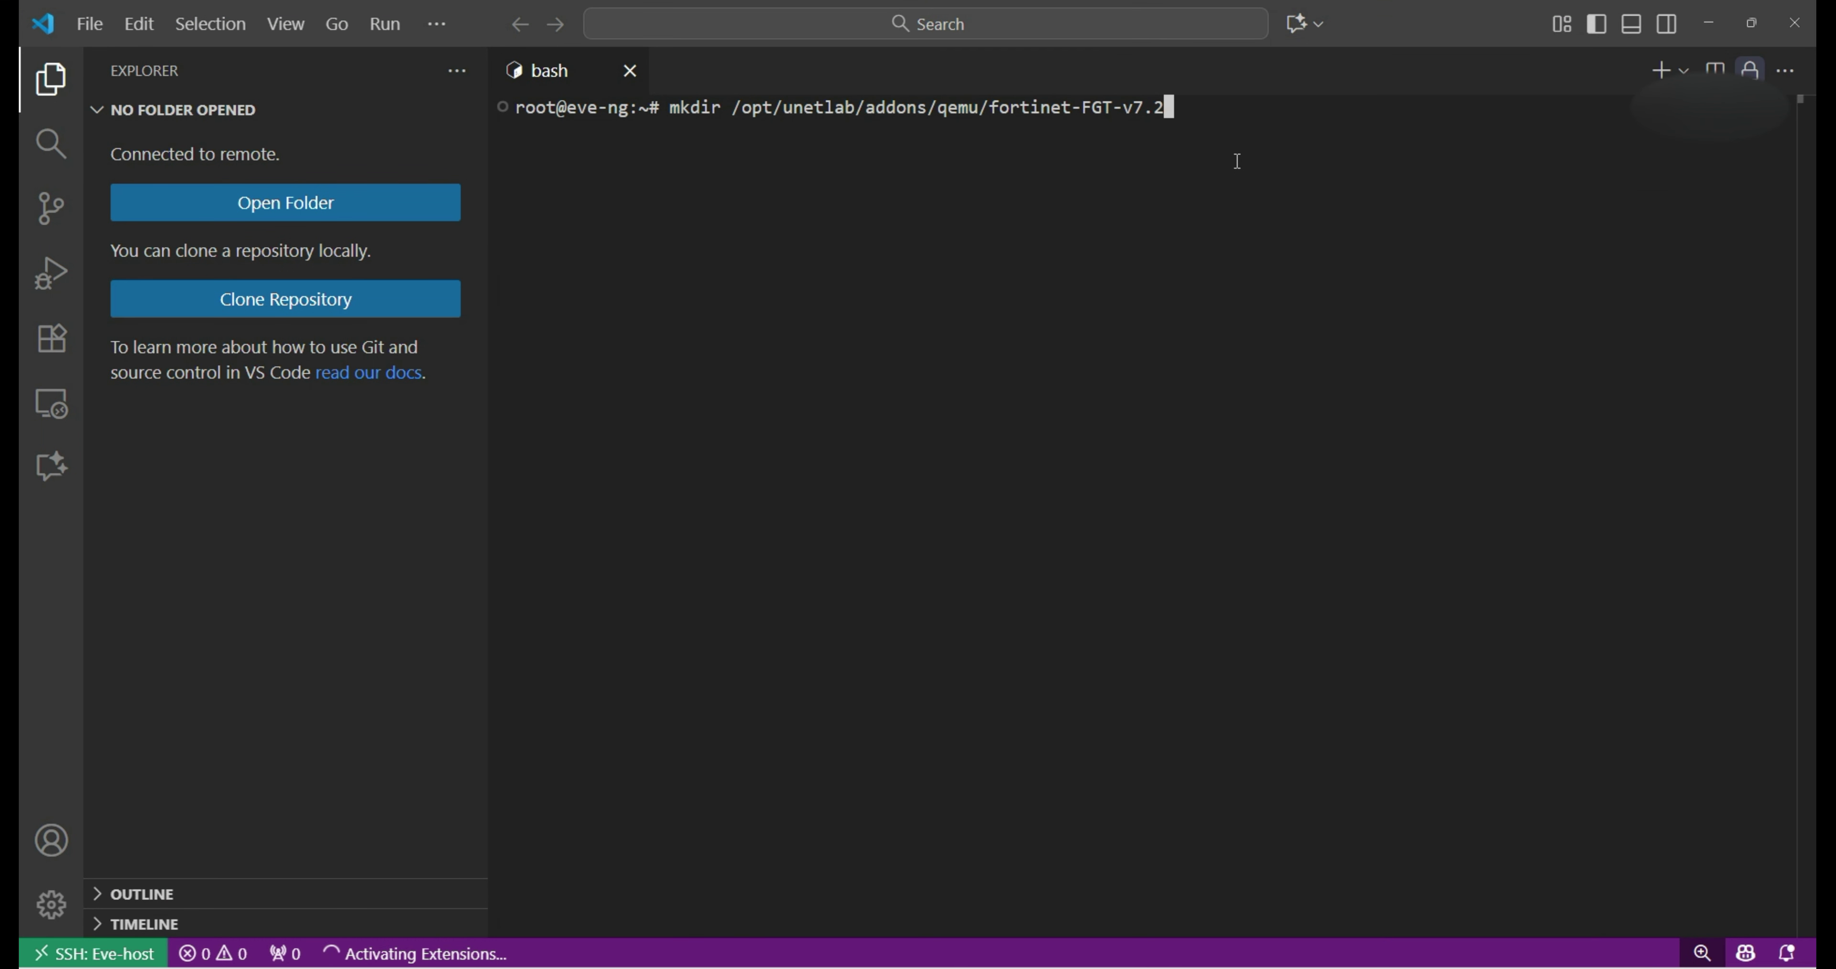
{"action": "type", "text": ".12"}
{"action": "key", "text": "Return"}
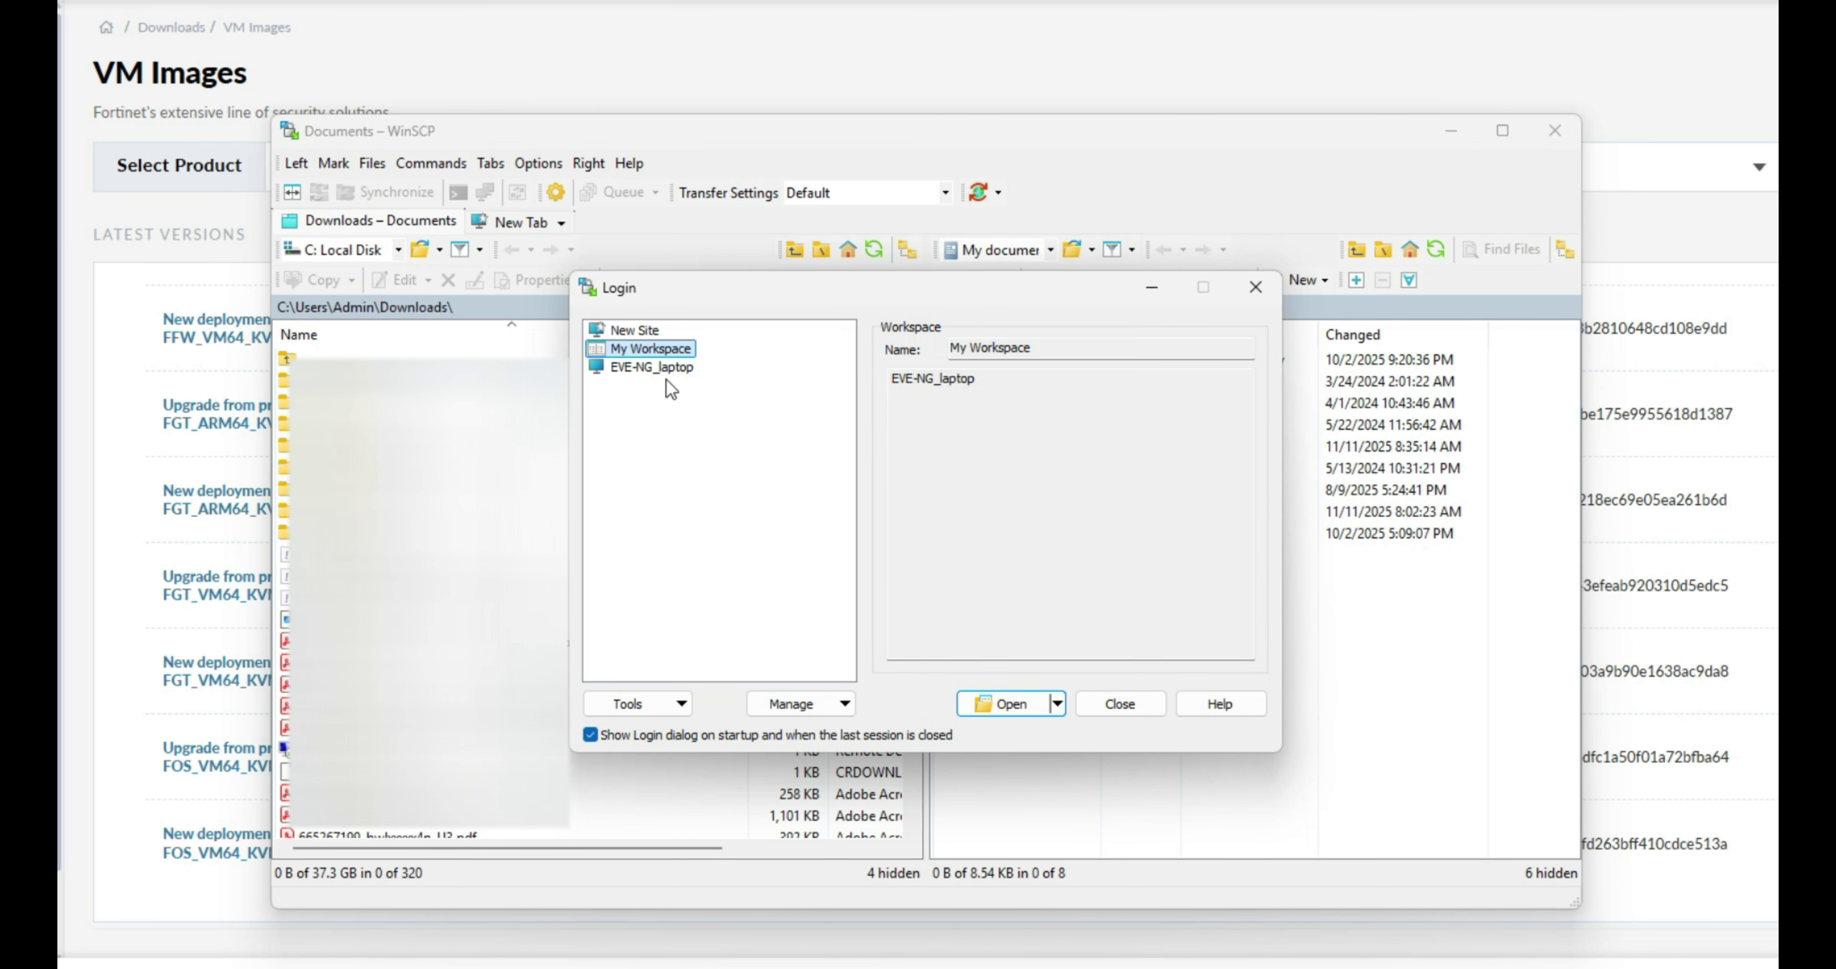
Log in to the saved EVE-NG_laptop session in WinSCP.
{"action": "double_click", "coordinate": [666, 366]}
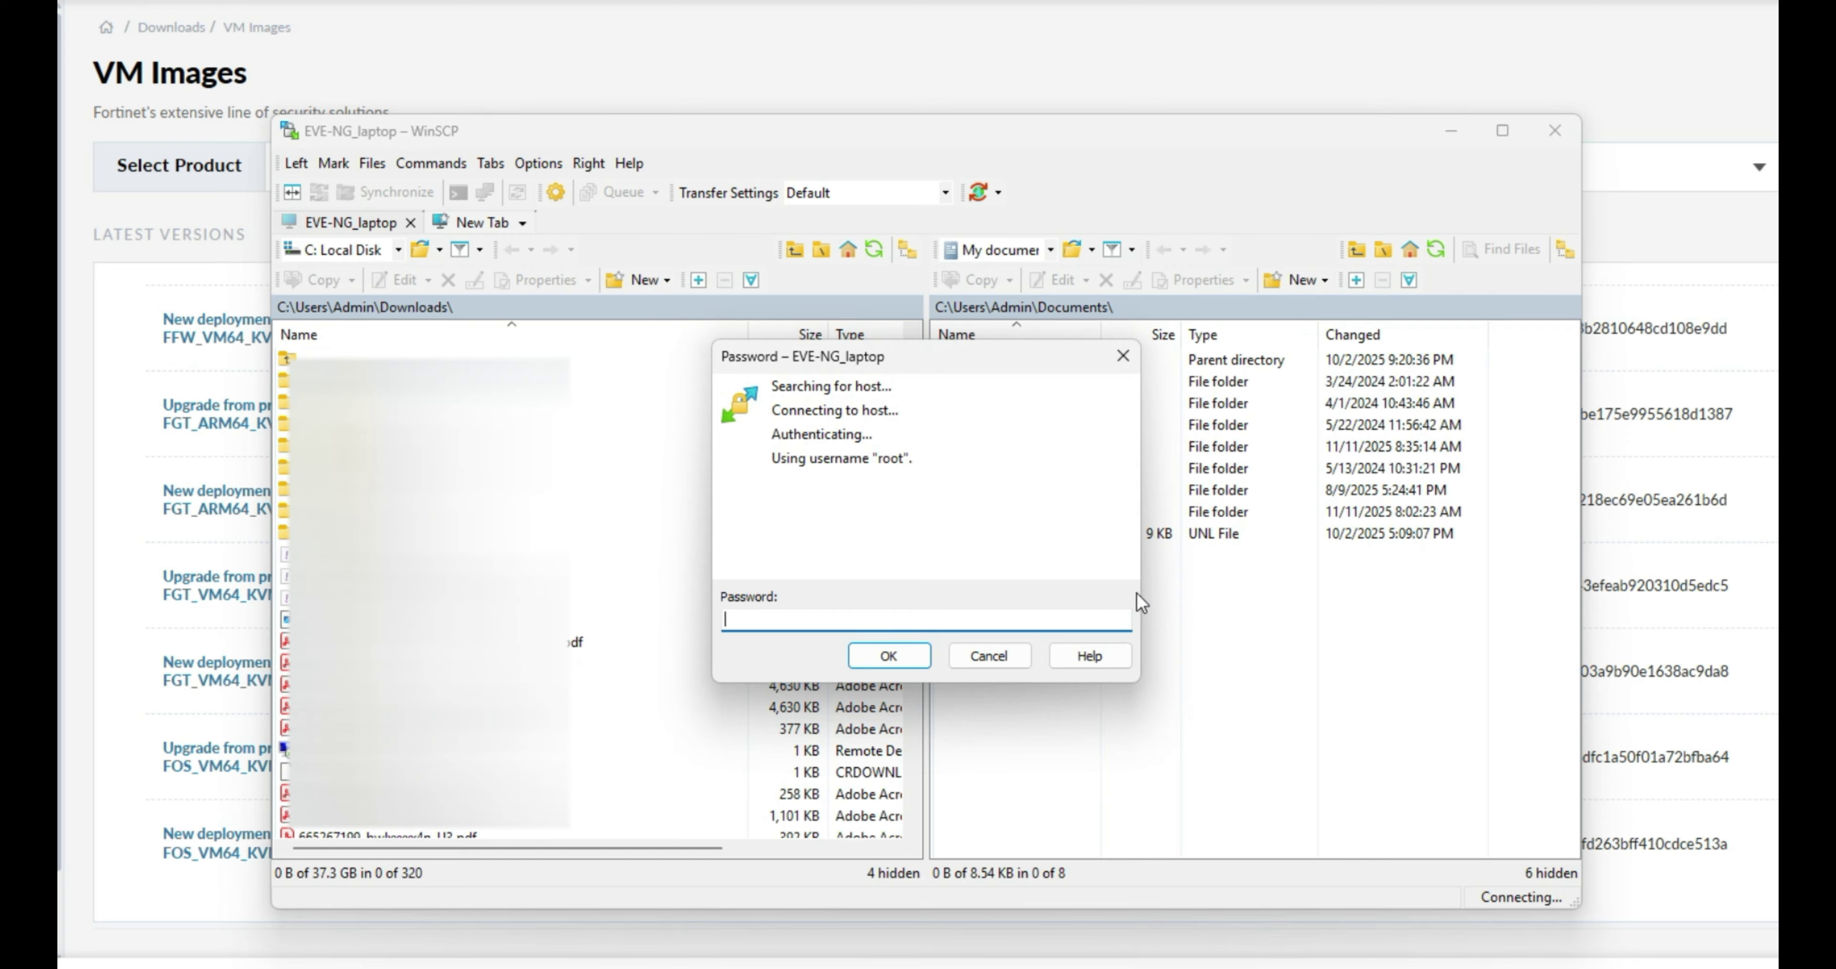
{"action": "type", "text": "•••"}
{"action": "key", "text": "Return"}
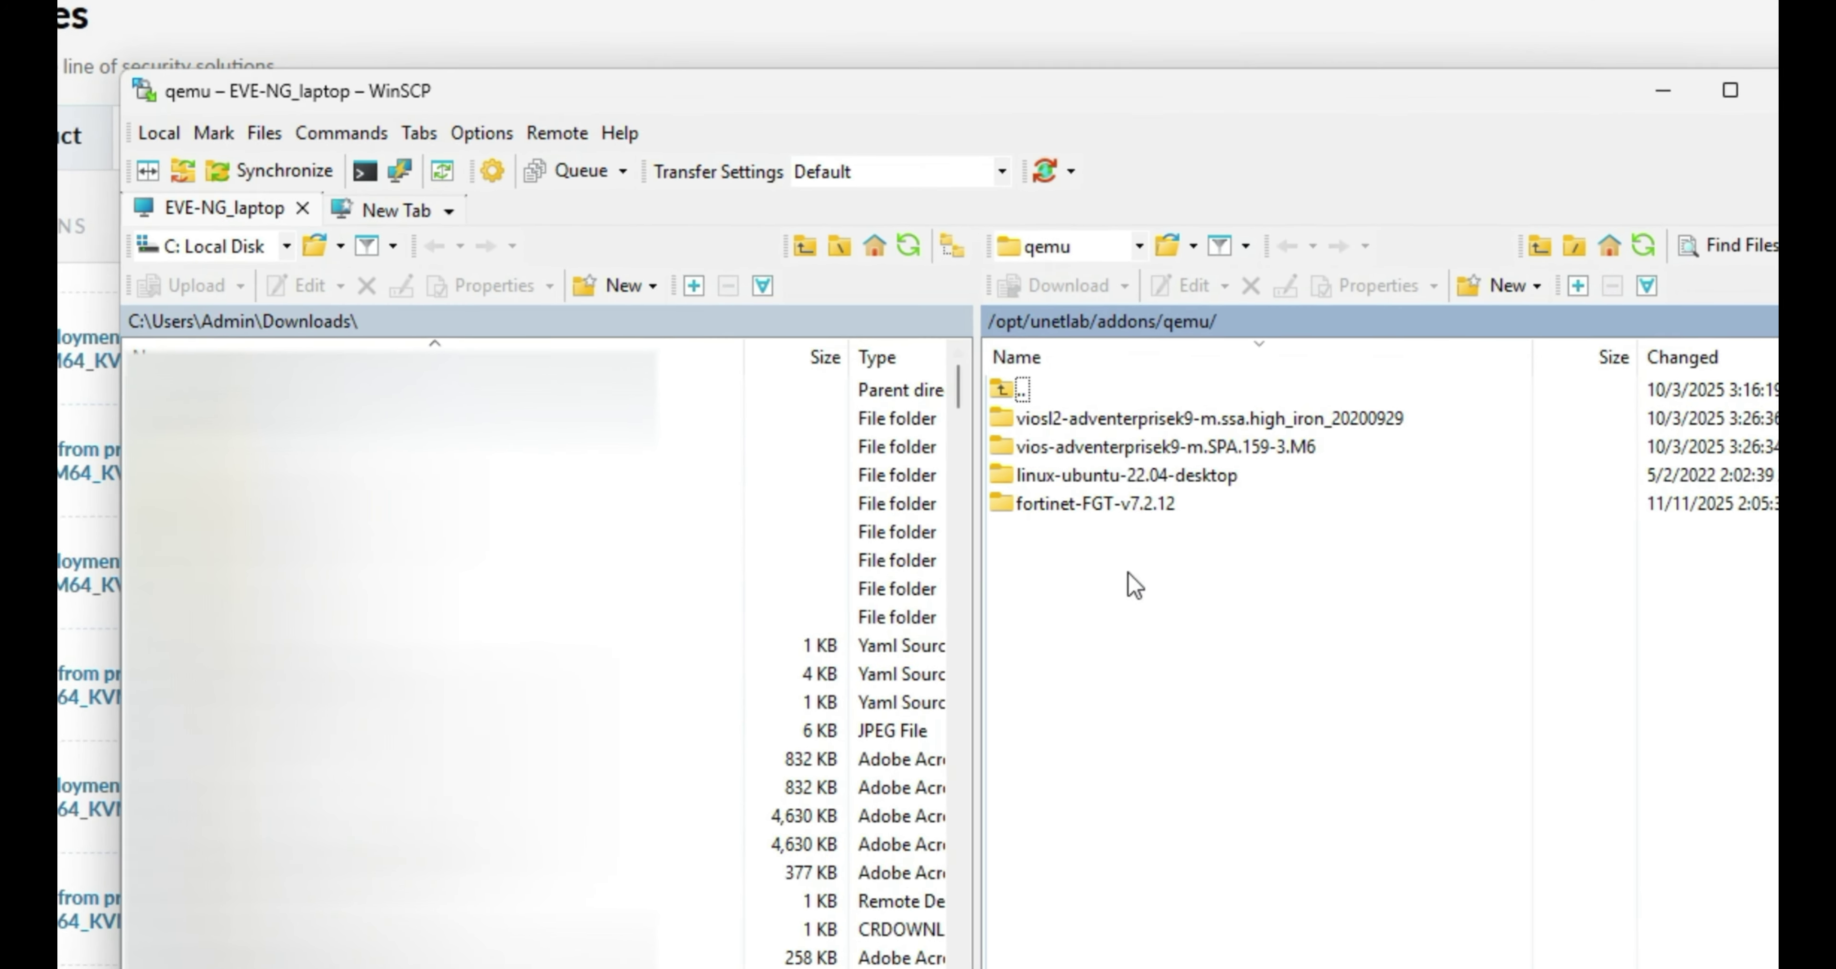
Upload the FGT_VM64_KVM zip from Downloads into the remote fortinet-FGT-v7.2.12 folder.
{"action": "double_click", "coordinate": [1065, 509]}
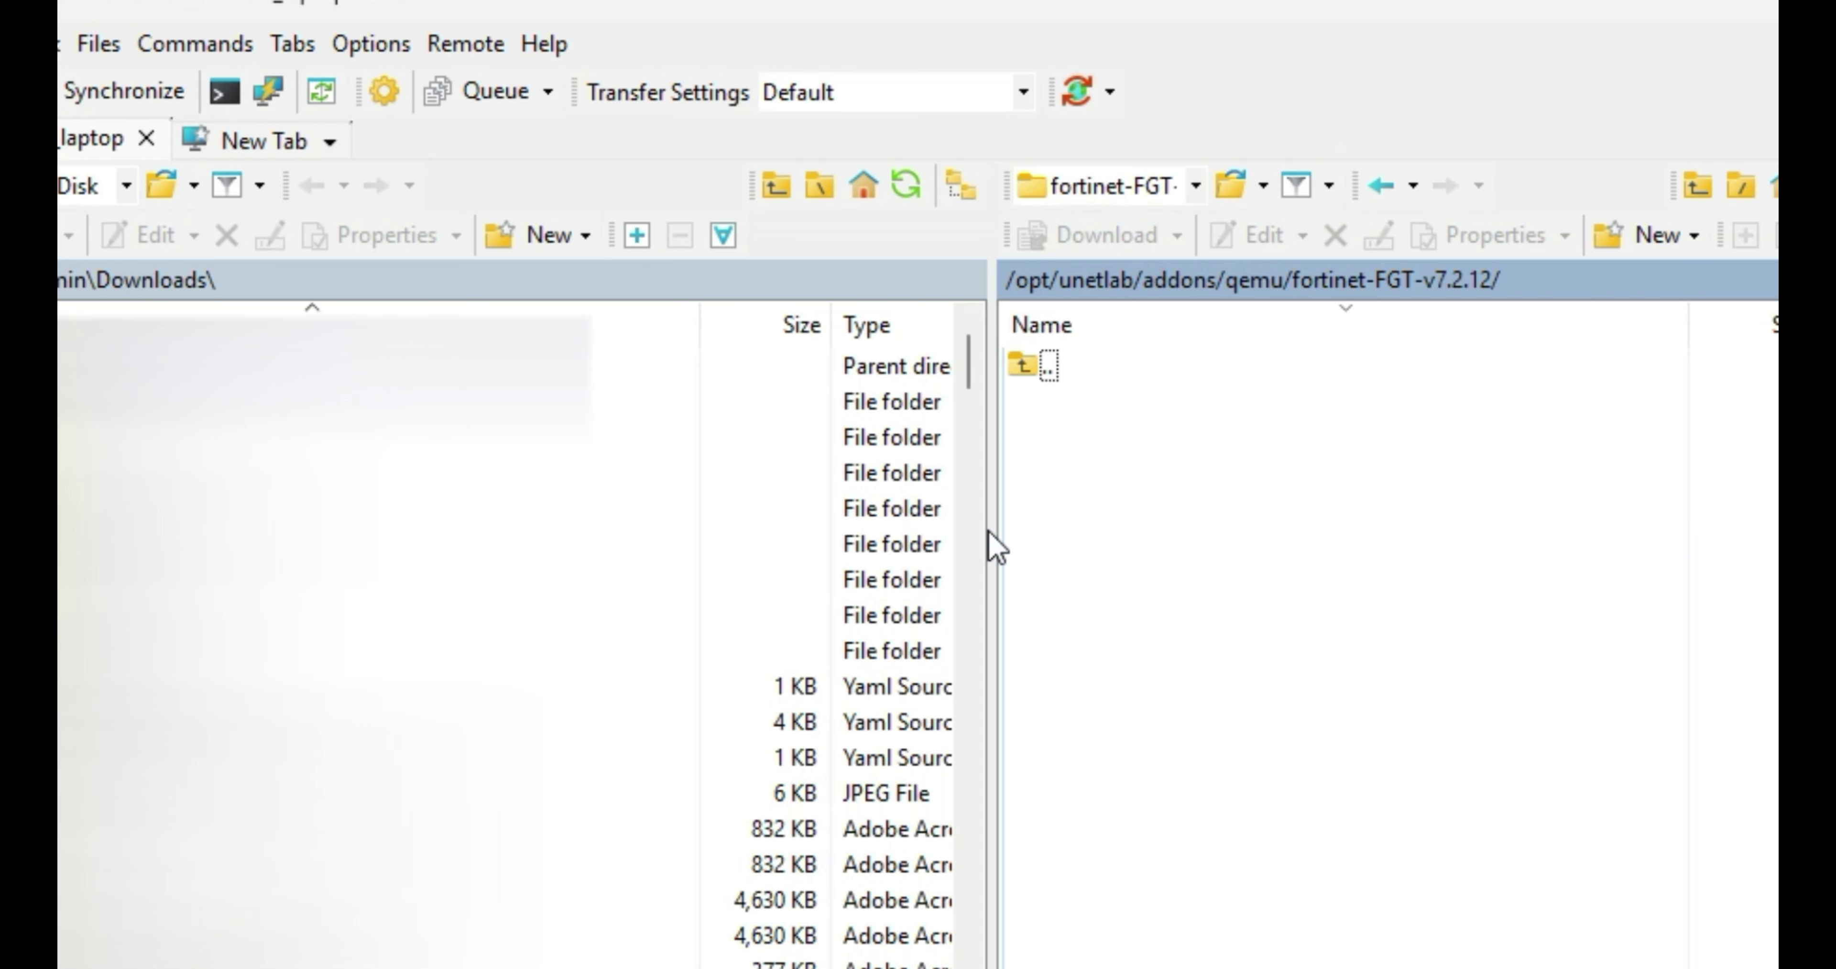
{"action": "key", "text": "alt+Tab"}
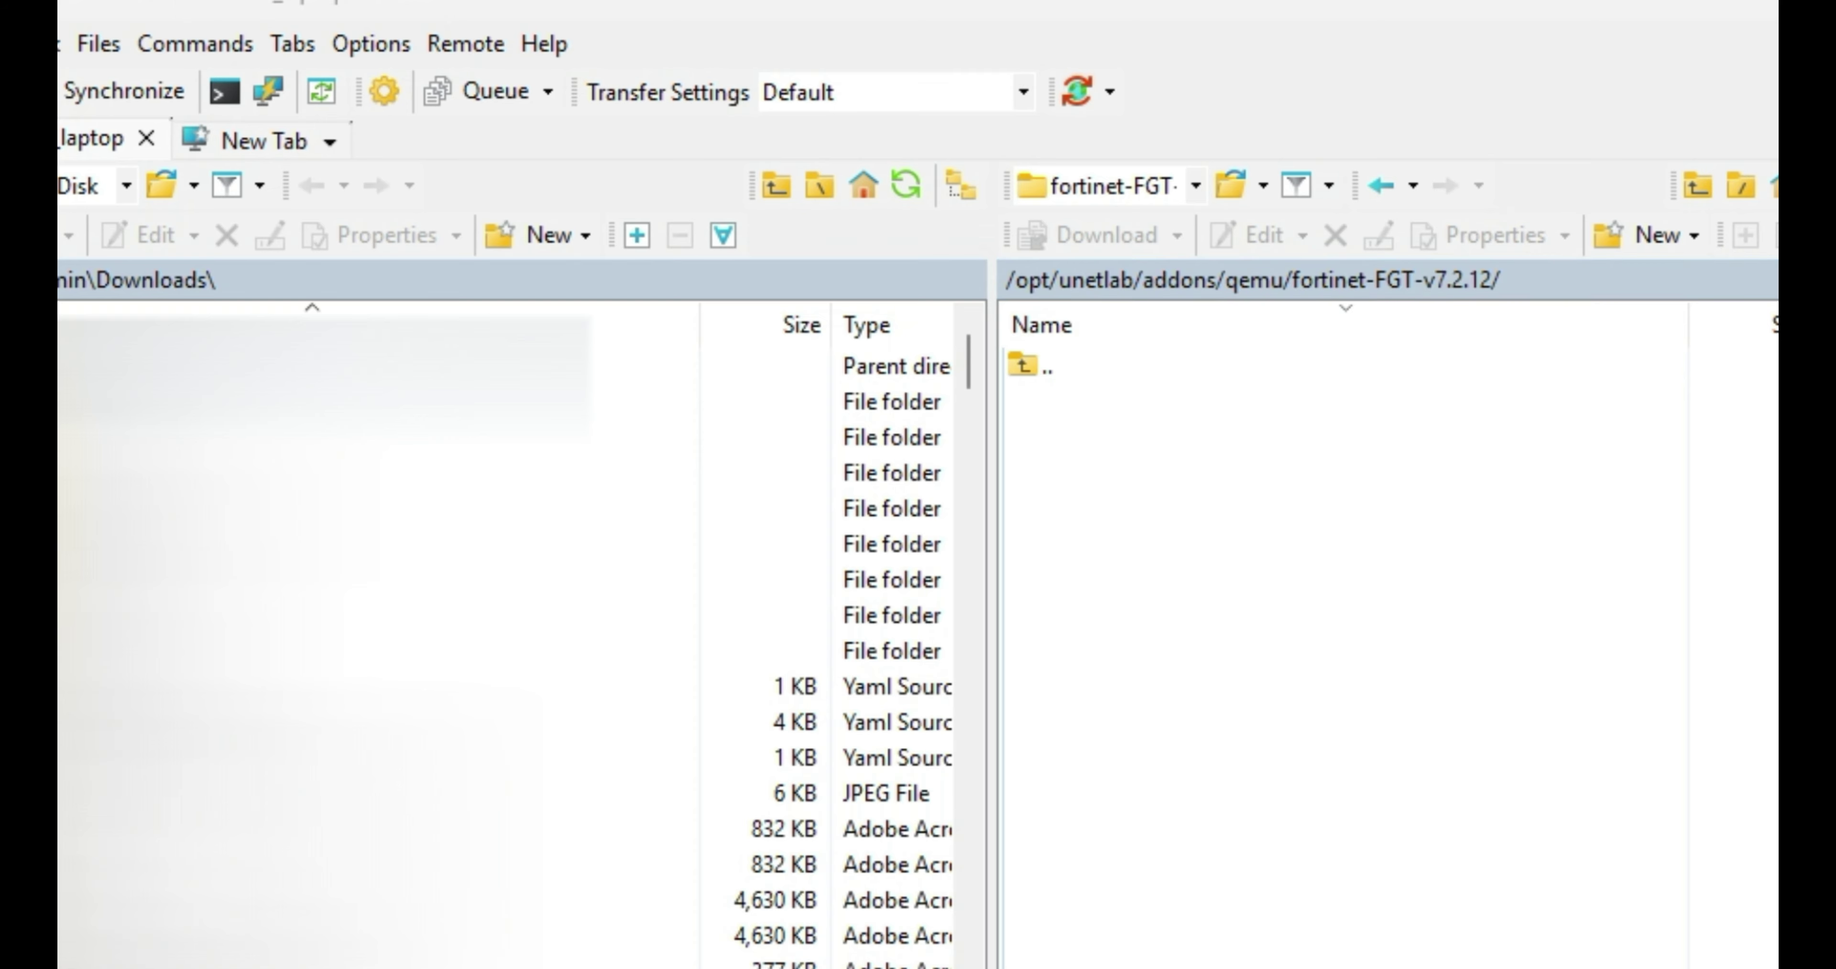
{"action": "left_click_drag", "start_coordinate": [1640, 844], "coordinate": [1387, 780]}
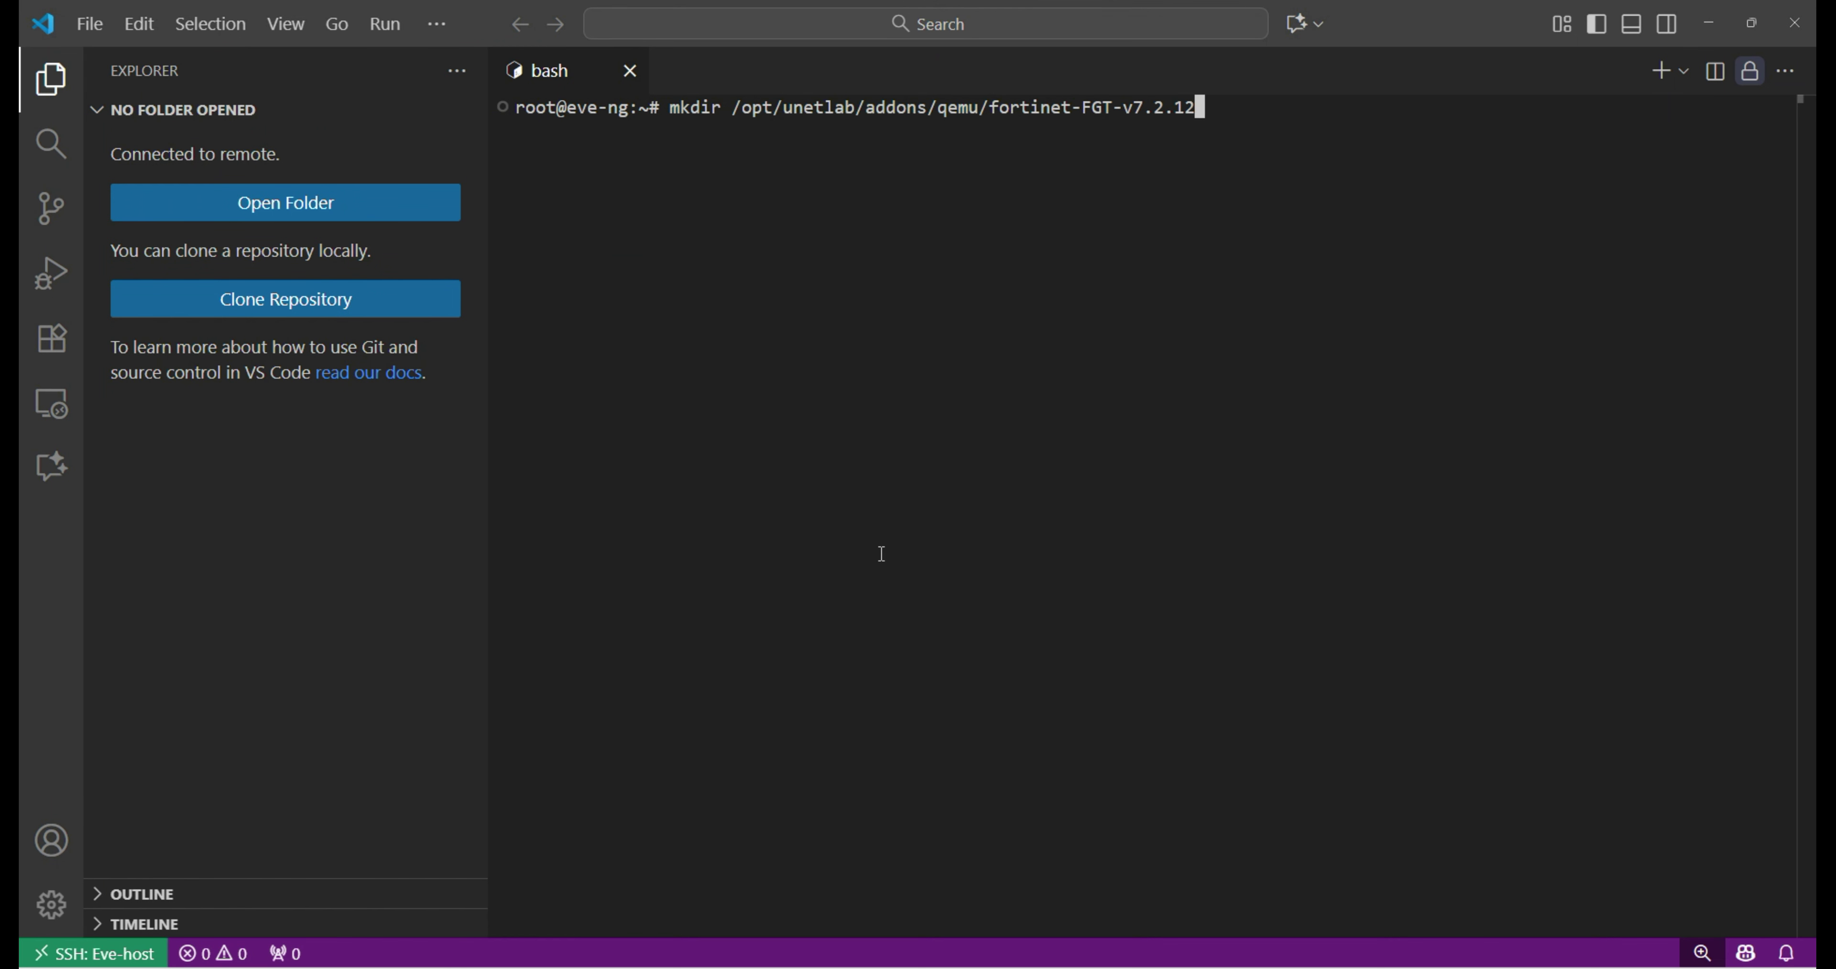
Change into the fortinet-FGT-v7.2.12 folder and list its contents with ls -l.
{"action": "key", "text": "Left"}
{"action": "key", "text": "Left"}
{"action": "key", "text": "Left"}
{"action": "key", "text": "Left"}
{"action": "key", "text": "Left"}
{"action": "key", "text": "Left"}
{"action": "key", "text": "Left"}
{"action": "key", "text": "Left"}
{"action": "key", "text": "Left"}
{"action": "key", "text": "Left"}
{"action": "key", "text": "Left"}
{"action": "key", "text": "Left"}
{"action": "key", "text": "Left"}
{"action": "key", "text": "Left"}
{"action": "key", "text": "Left"}
{"action": "key", "text": "Left"}
{"action": "key", "text": "Left"}
{"action": "key", "text": "Left"}
{"action": "key", "text": "Left"}
{"action": "key", "text": "Left"}
{"action": "key", "text": "Left"}
{"action": "key", "text": "Left"}
{"action": "key", "text": "Left"}
{"action": "key", "text": "Left"}
{"action": "key", "text": "BackSpace"}
{"action": "key", "text": "BackSpace"}
{"action": "key", "text": "BackSpace"}
{"action": "key", "text": "BackSpace"}
{"action": "key", "text": "BackSpace"}
{"action": "type", "text": "cd"}
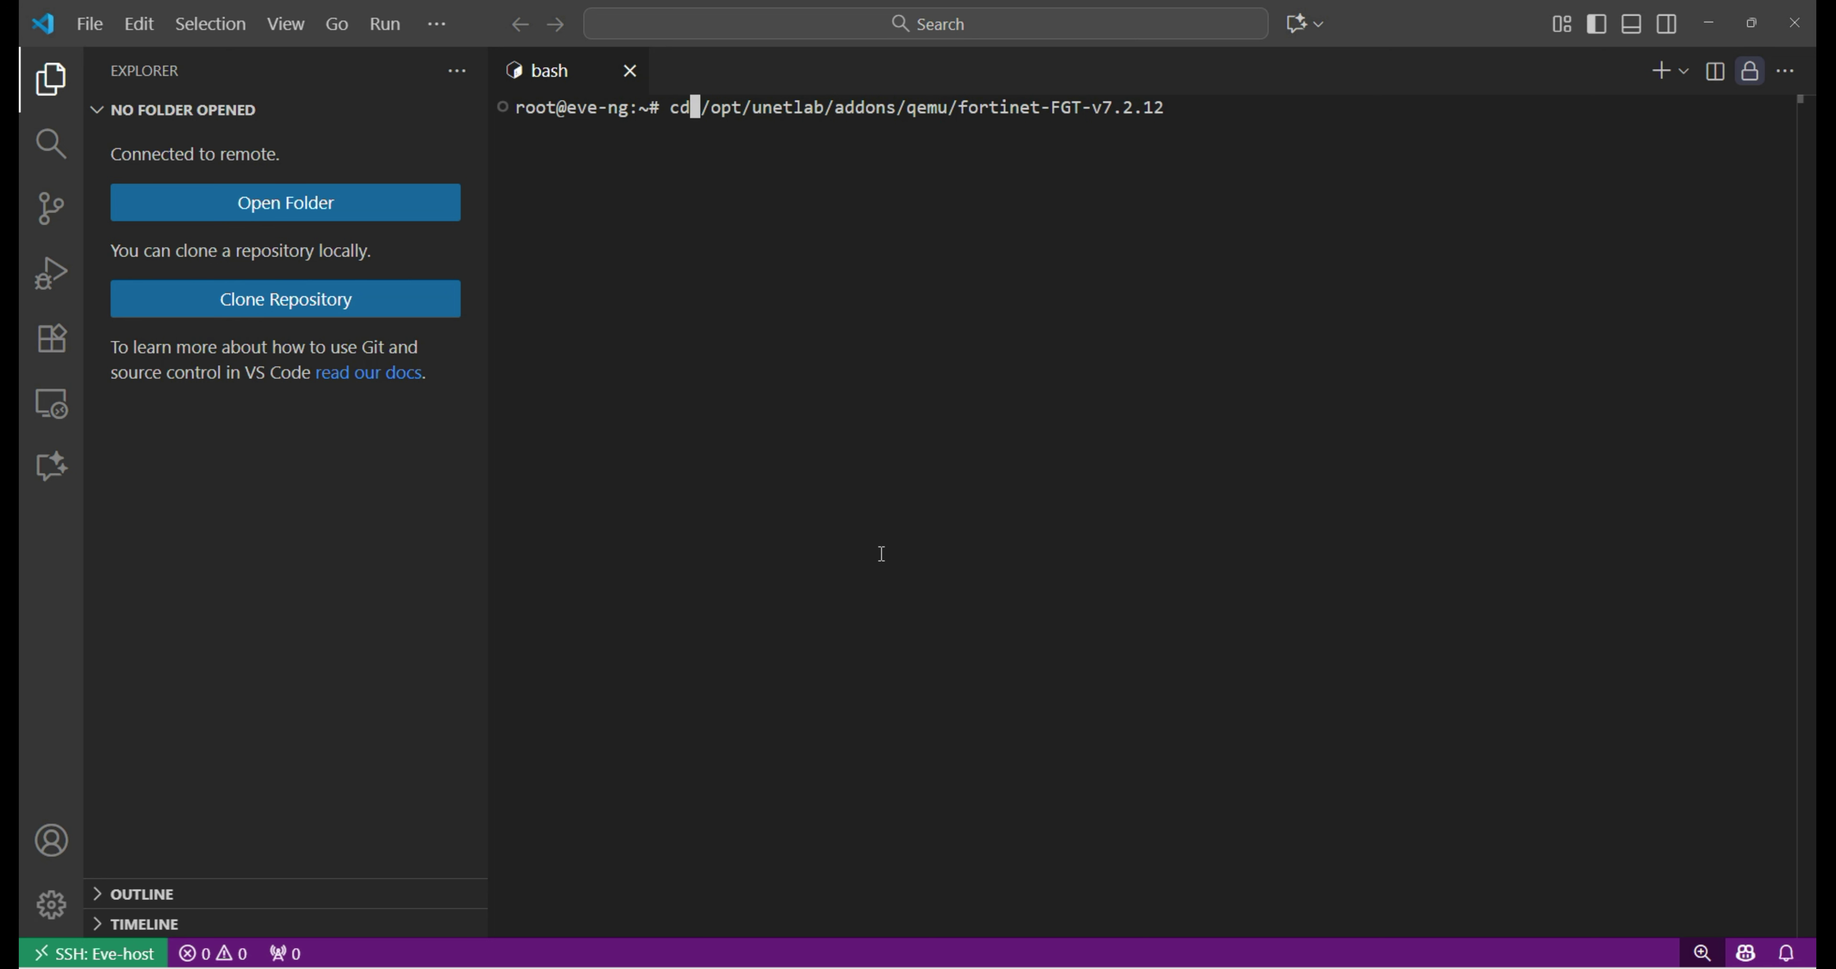
{"action": "key", "text": "Return"}
{"action": "type", "text": "ls -l"}
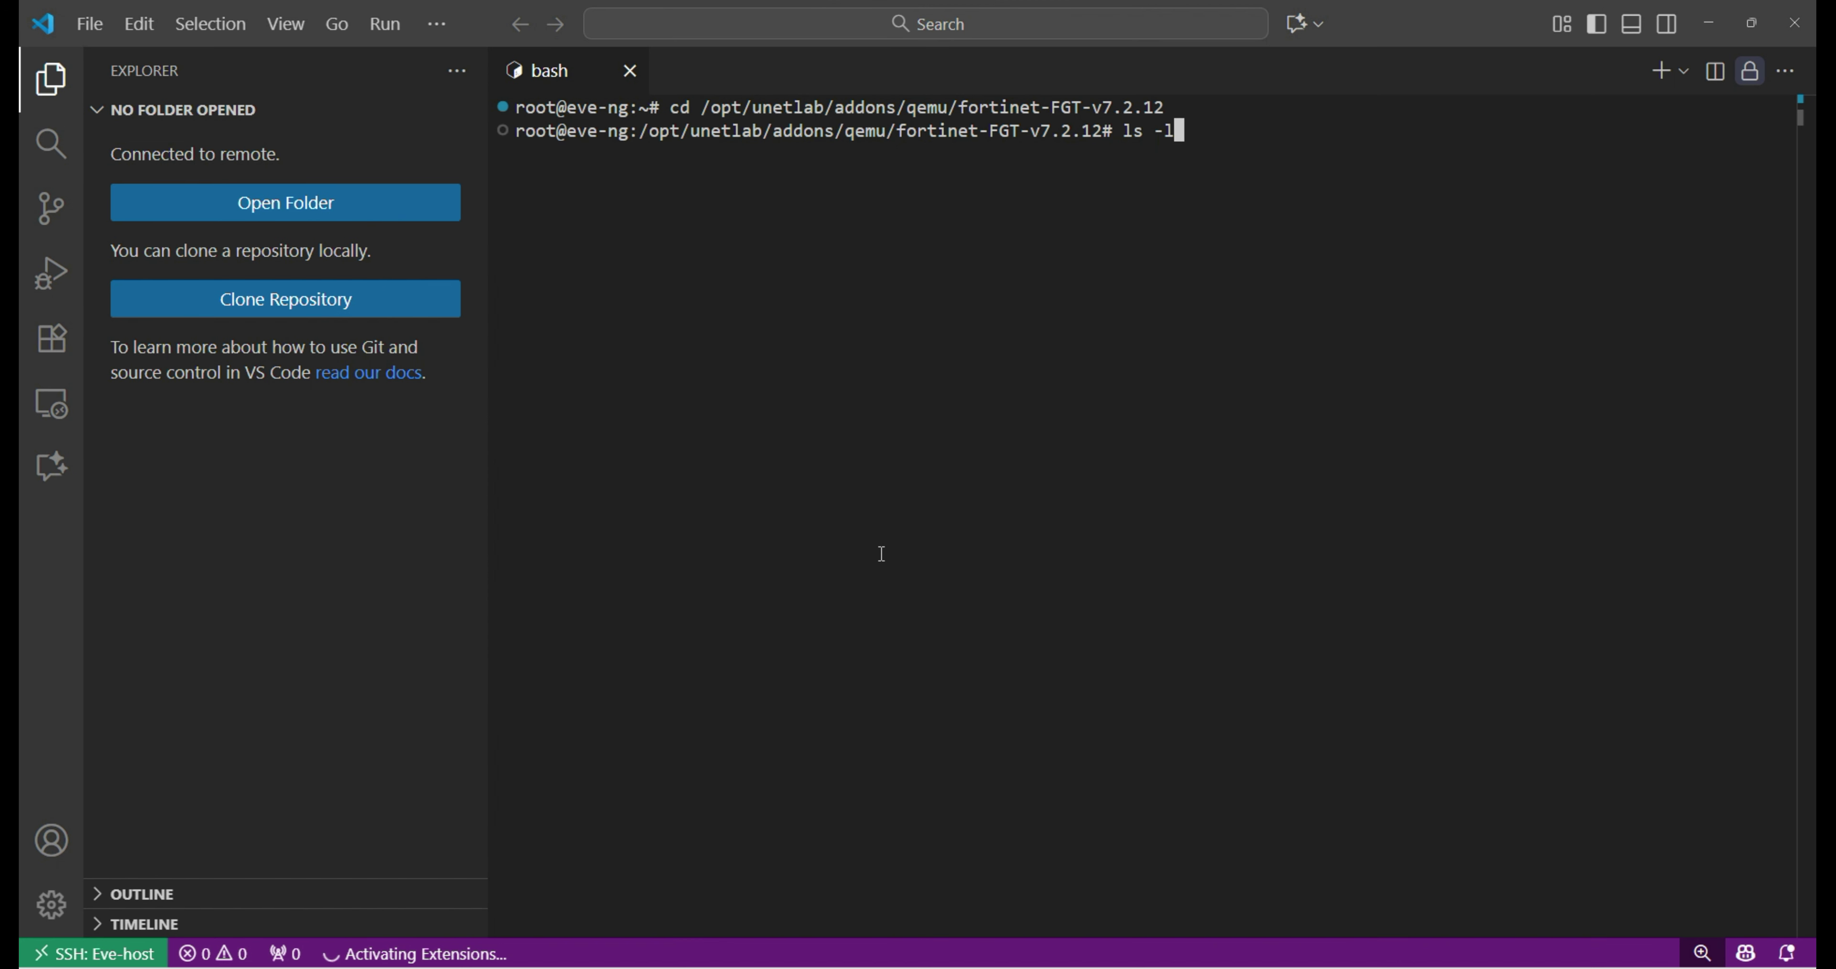
{"action": "key", "text": "Return"}
Unzip the FGT zip archive and list the folder to confirm fortios.qcow2.
{"action": "type", "text": "un"}
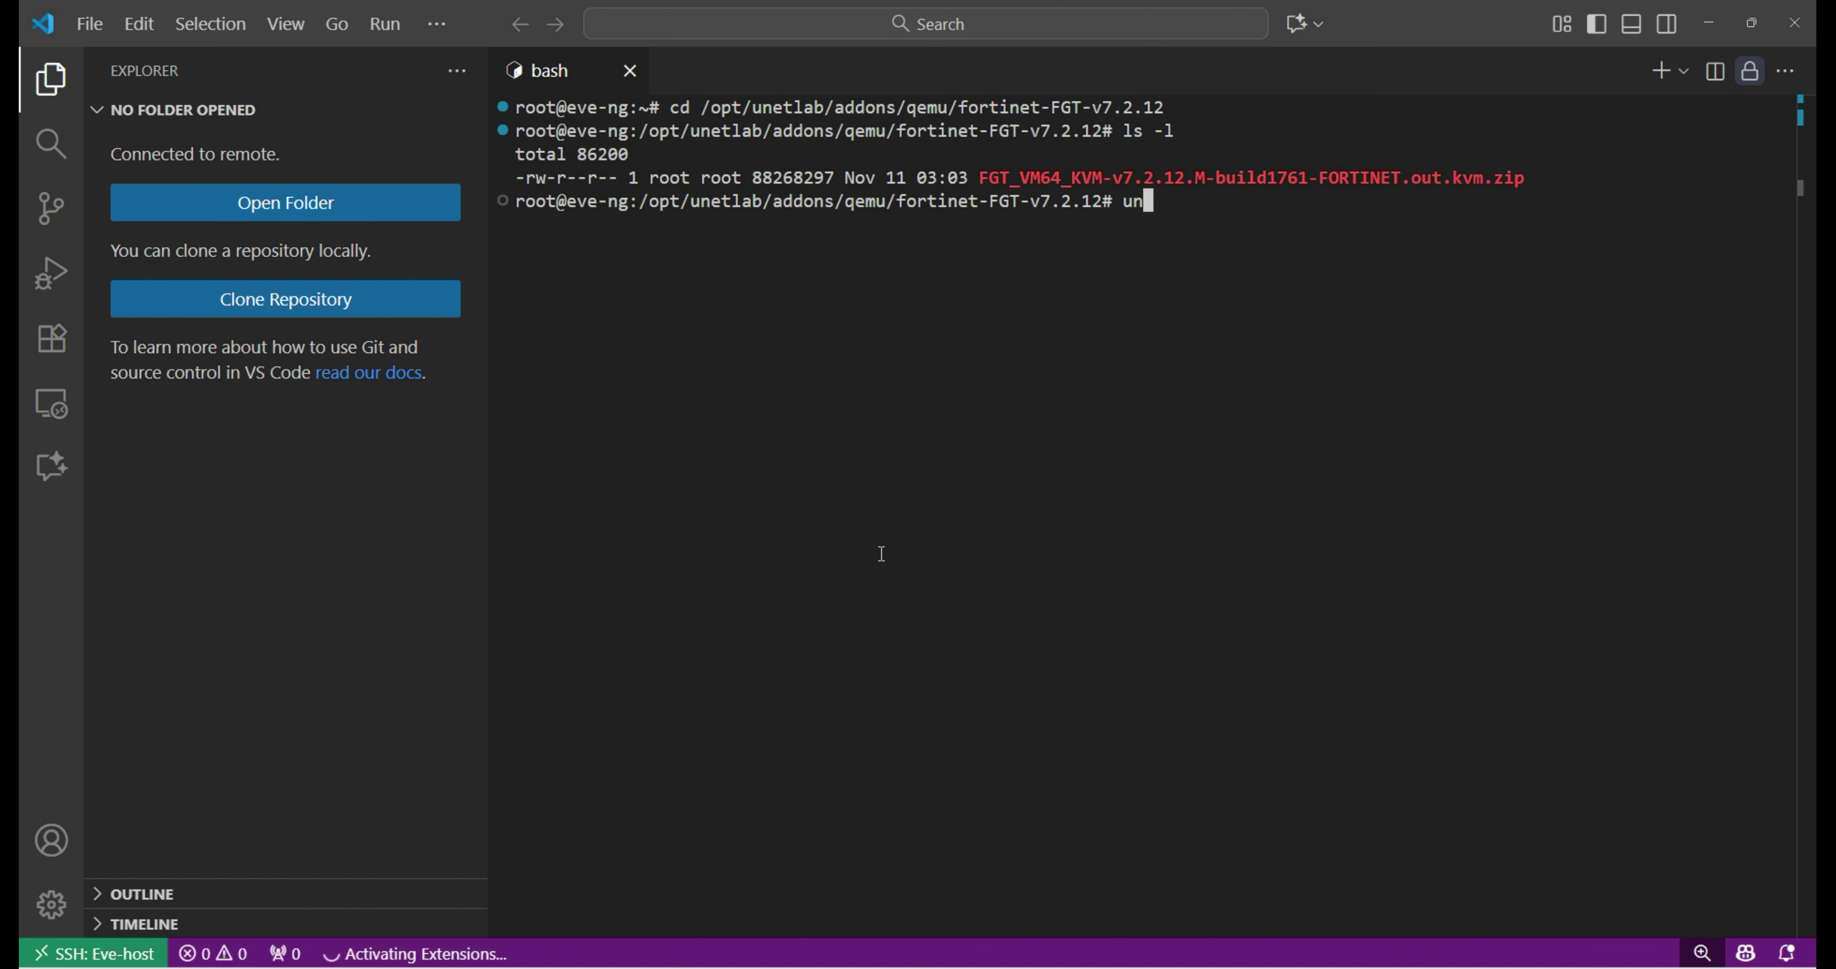
{"action": "type", "text": "zip G"}
{"action": "key", "text": "BackSpace"}
{"action": "type", "text": "F"}
{"action": "key", "text": "Tab"}
{"action": "key", "text": "Return"}
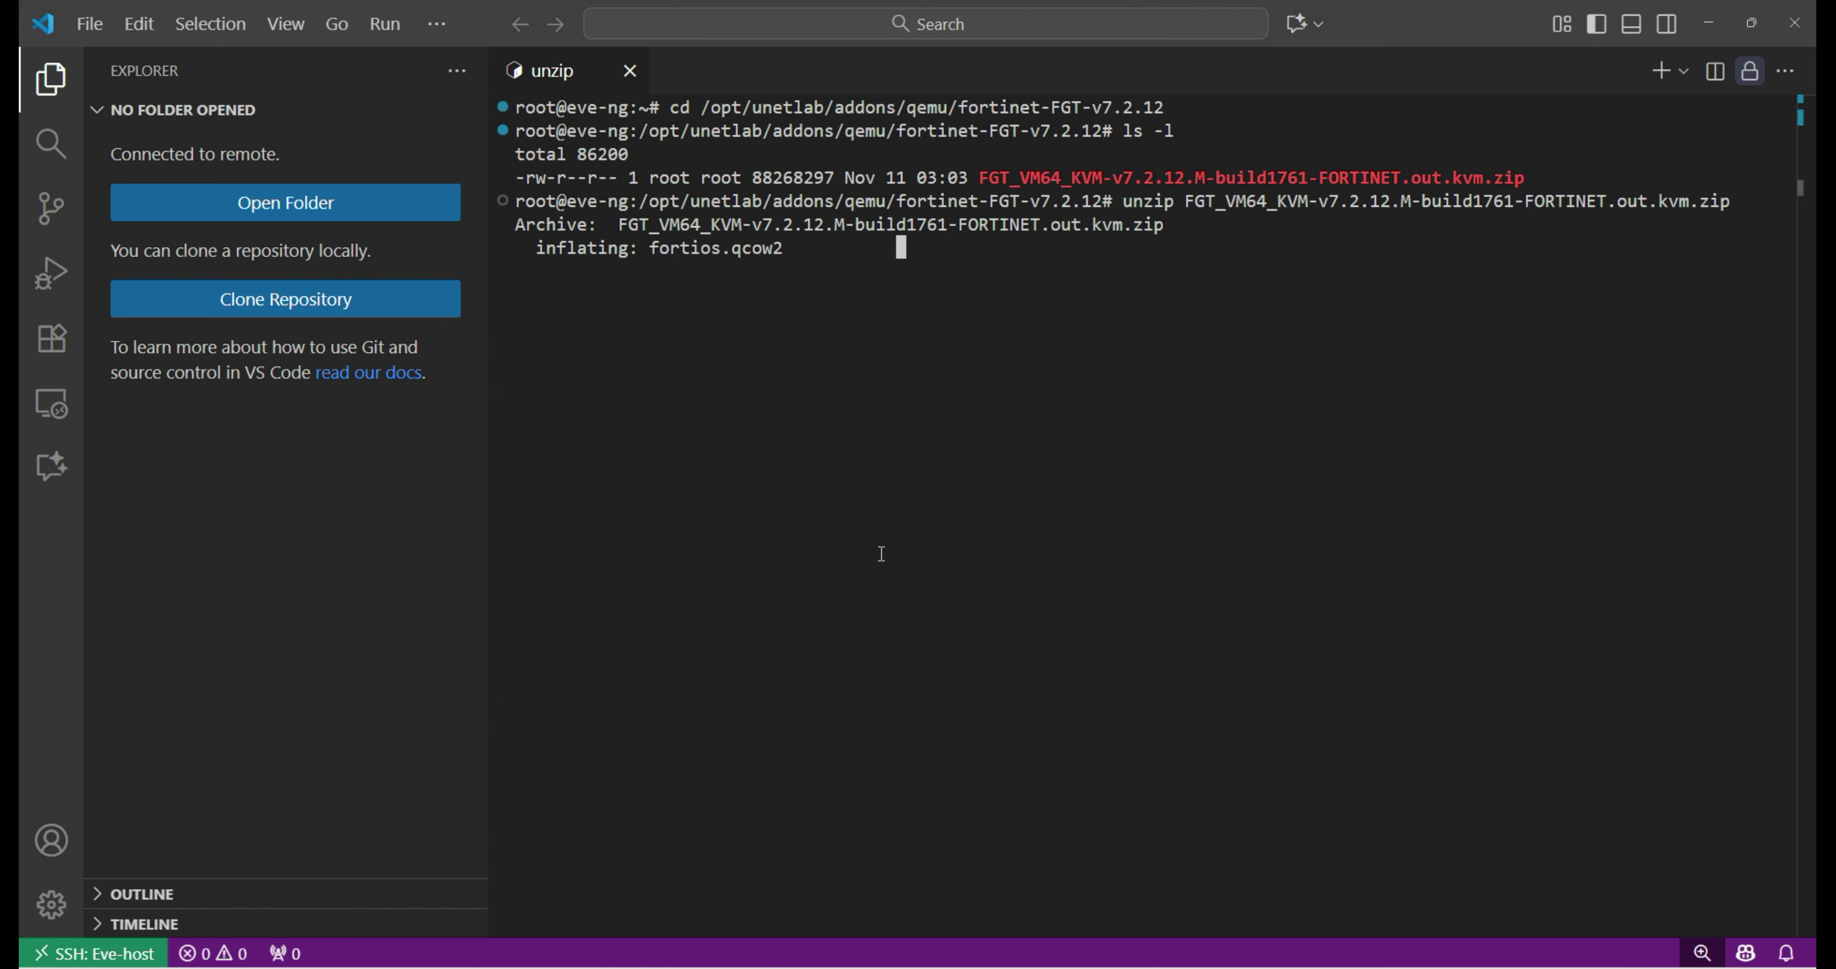
{"action": "type", "text": "ls -l"}
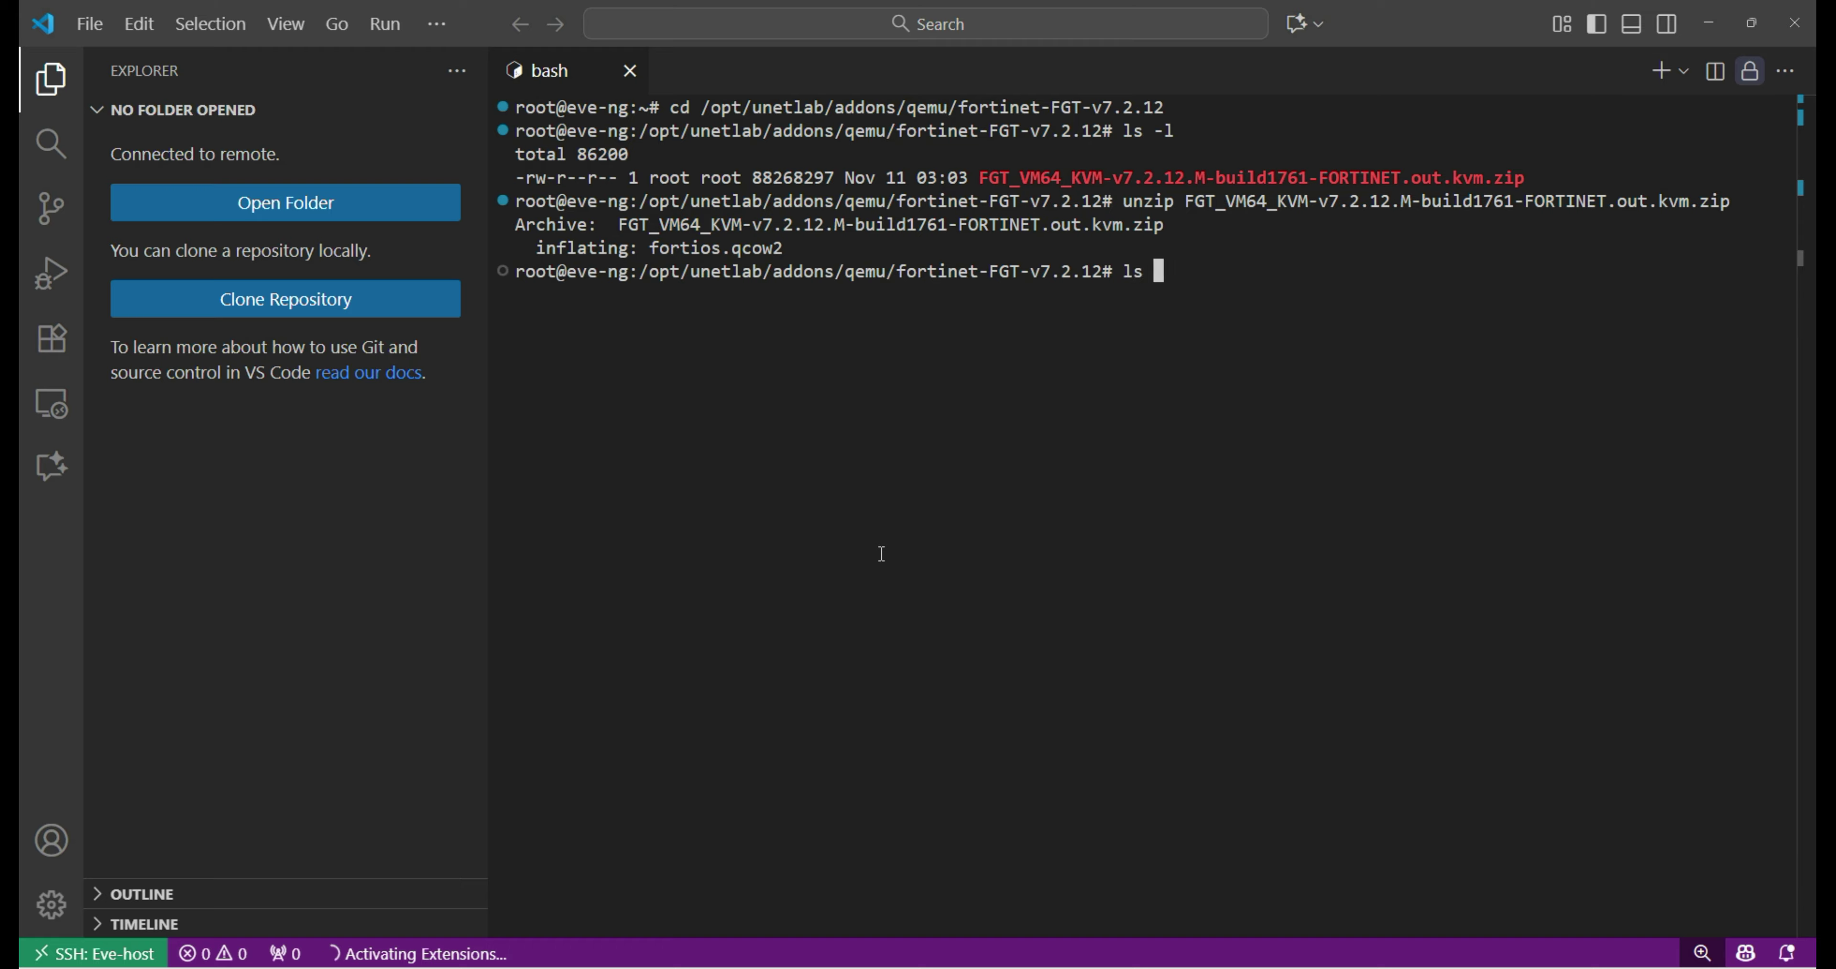
{"action": "key", "text": "Return"}
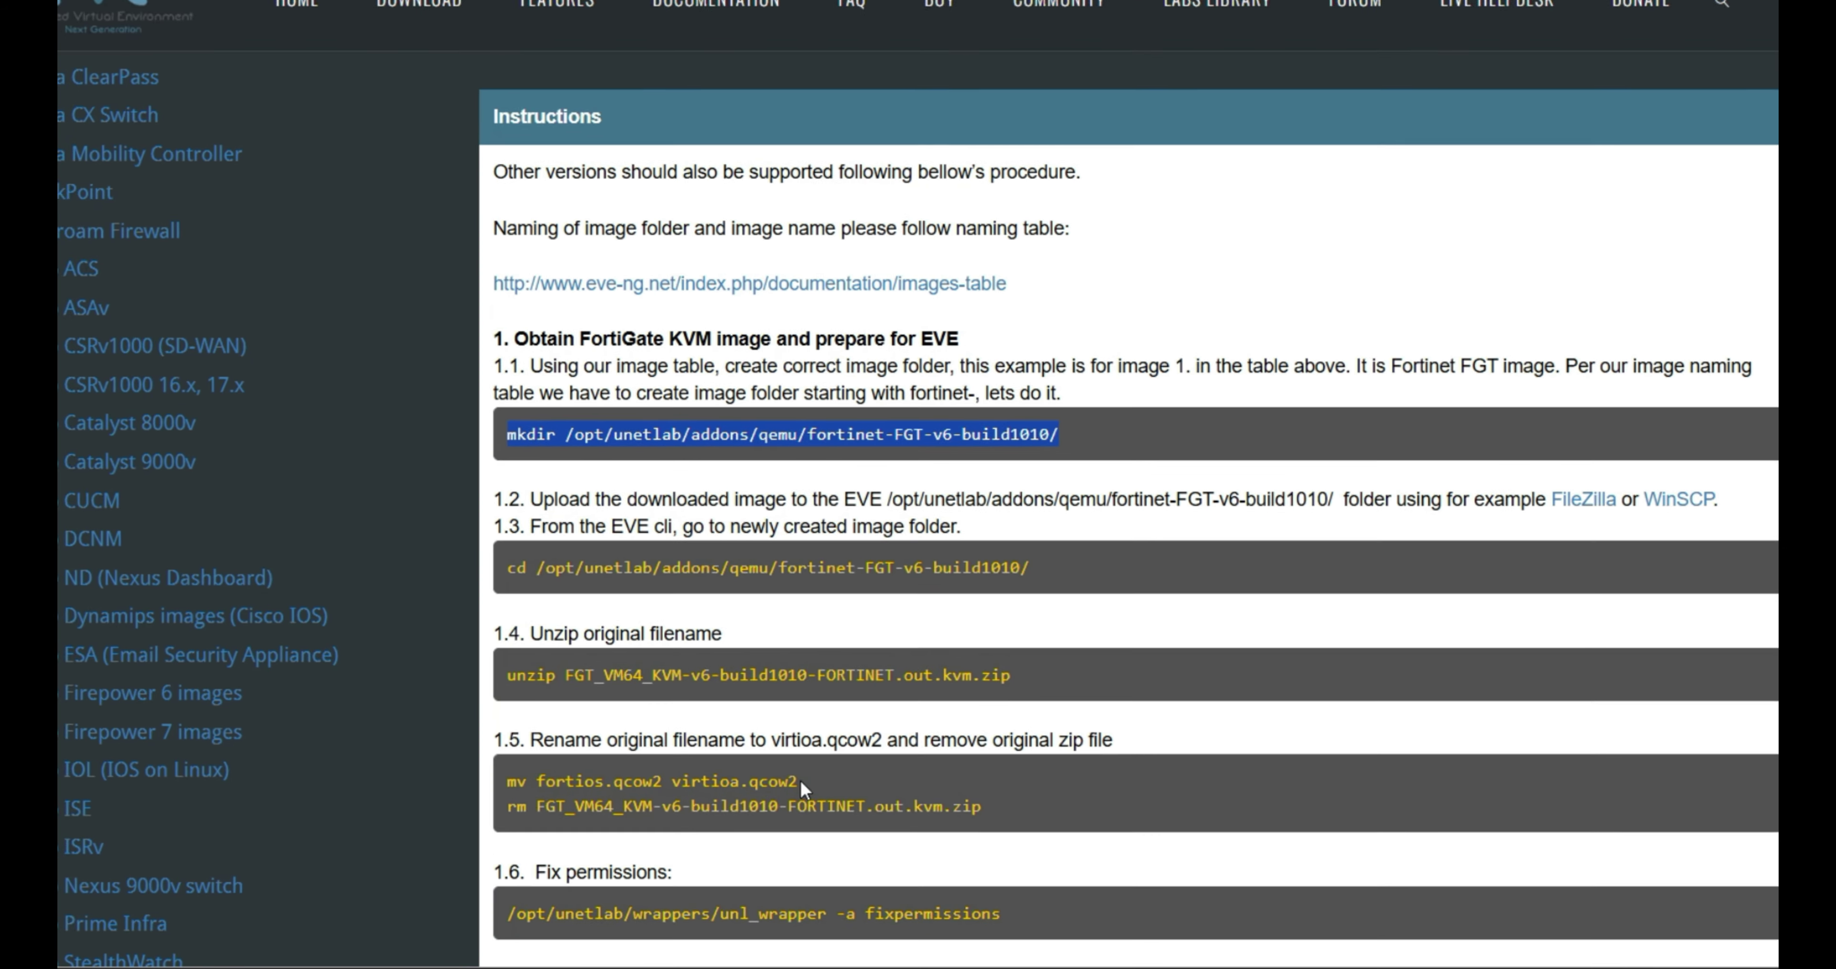
Rename fortios.qcow2 to virtioa.qcow2 using the guide's mv command.
{"action": "left_click_drag", "start_coordinate": [799, 778], "coordinate": [506, 774]}
{"action": "key", "text": "ctrl+c"}
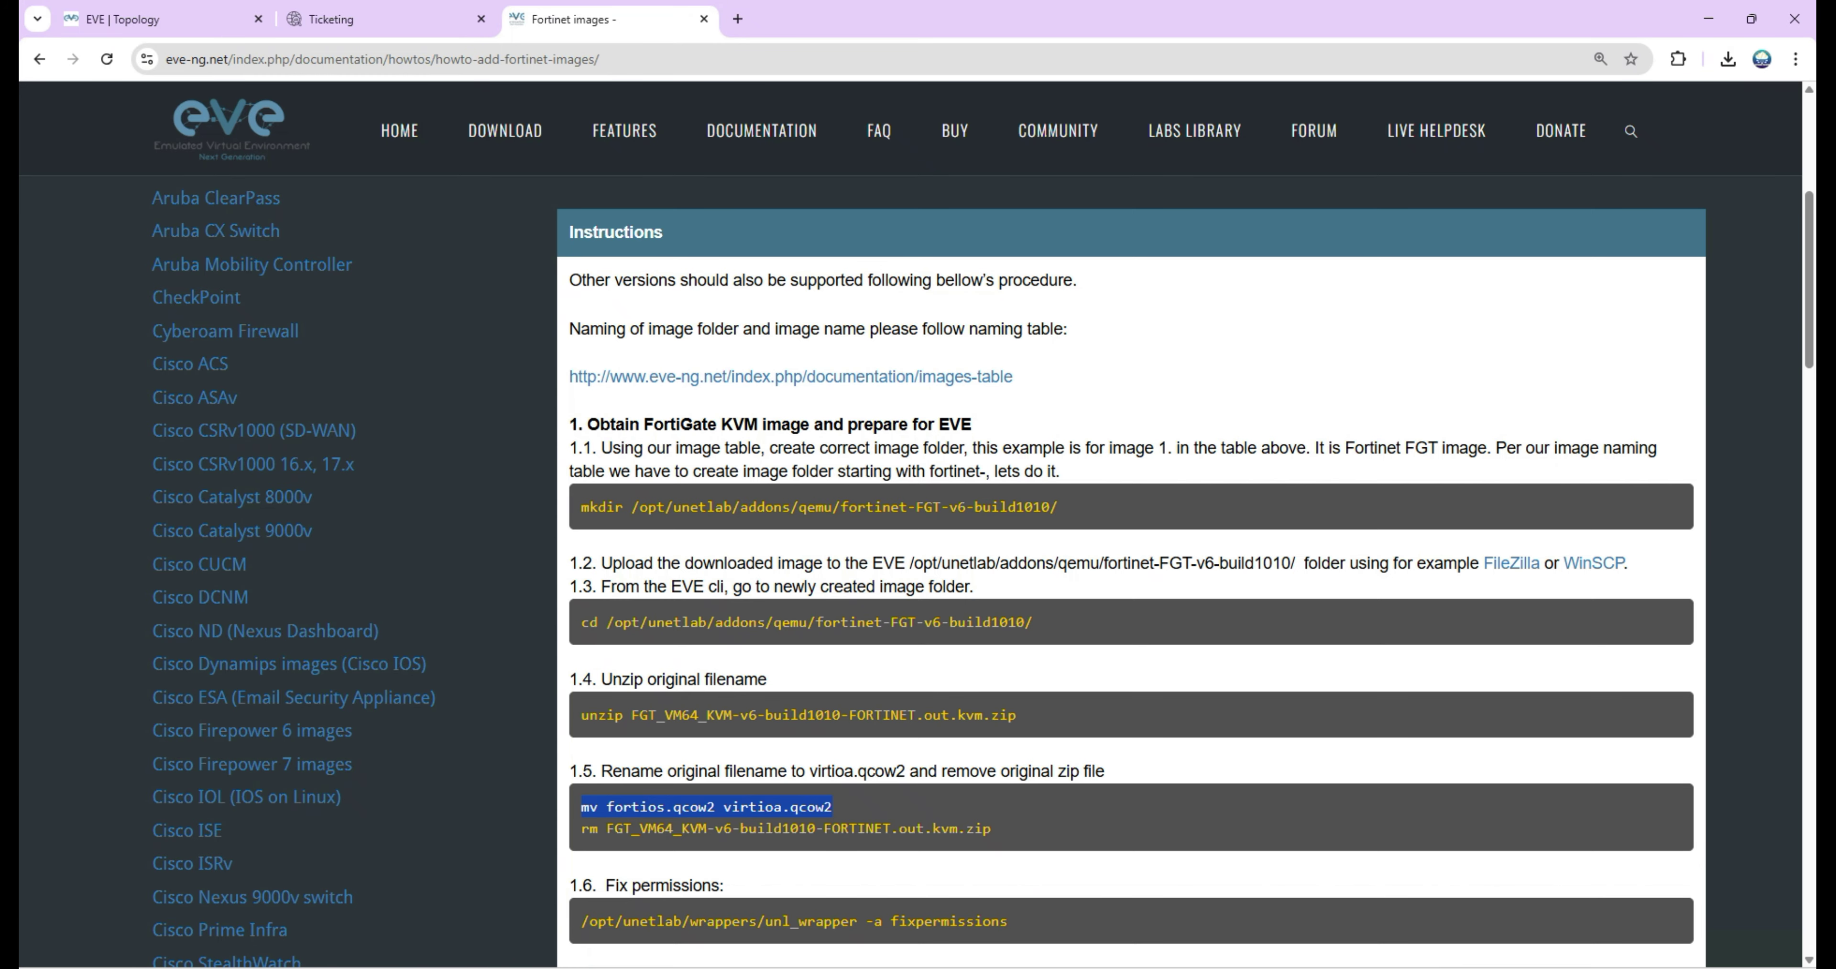
{"action": "key", "text": "alt+Tab"}
{"action": "key", "text": "ctrl+v"}
{"action": "key", "text": "Return"}
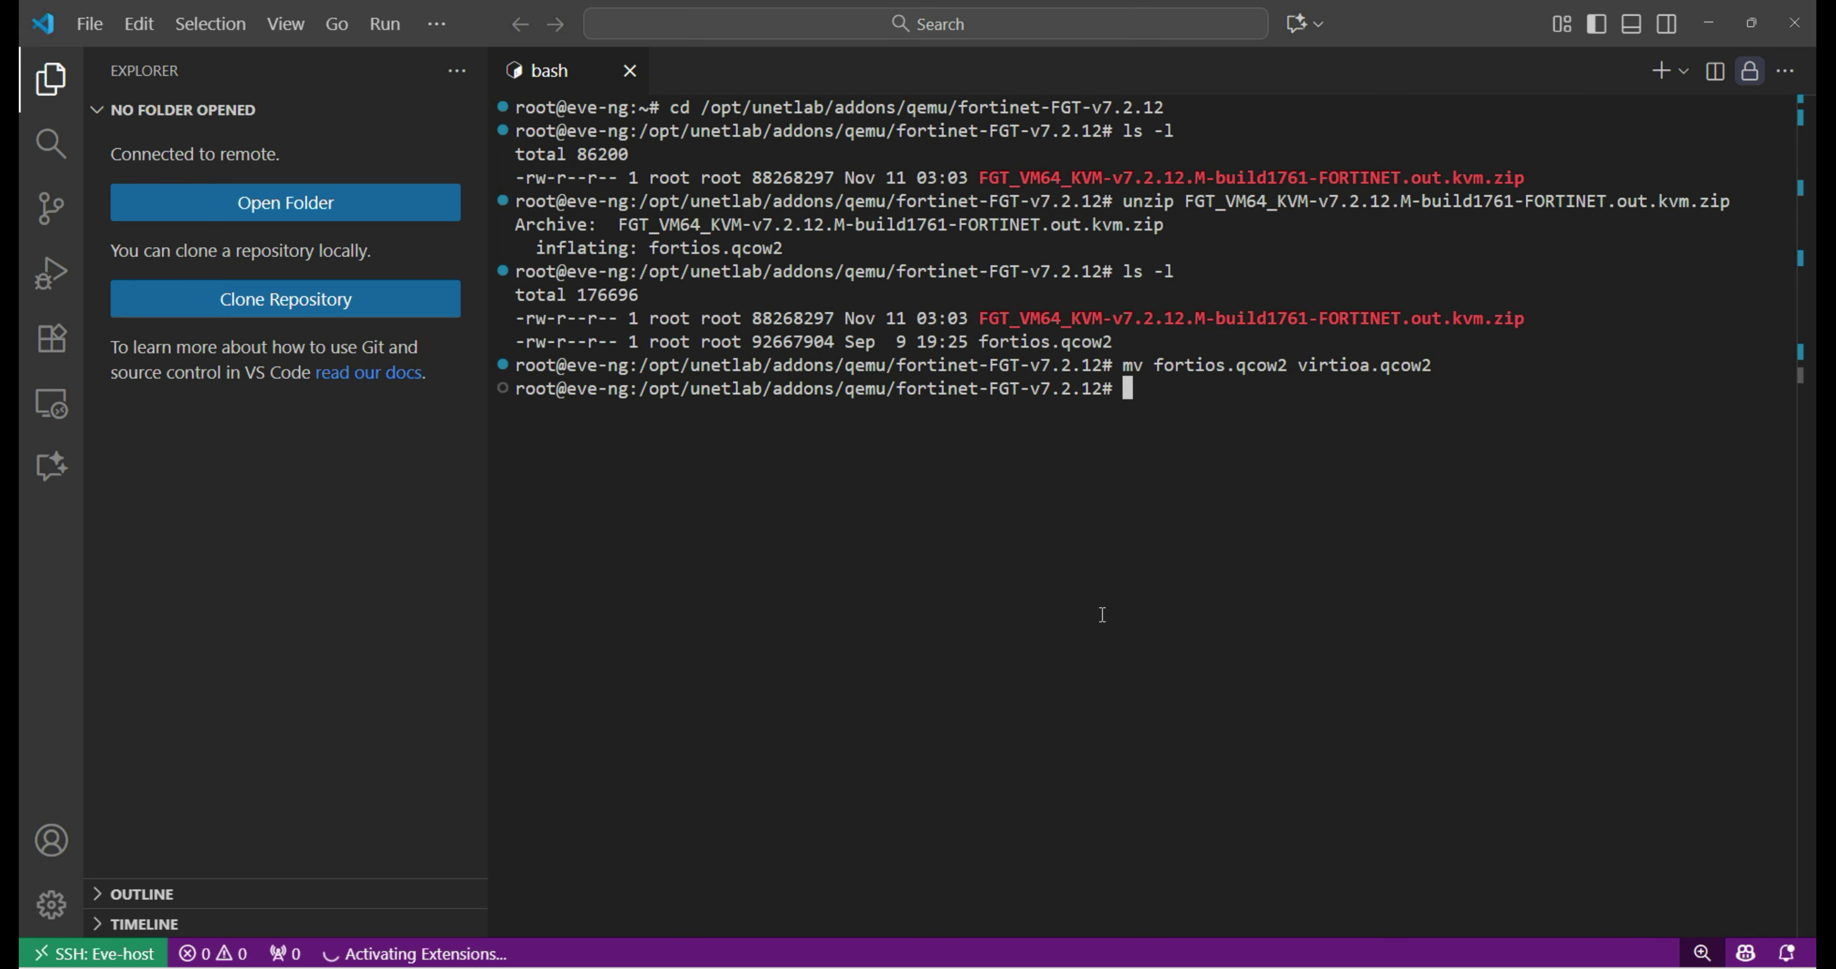
Delete the FGT zip archive with rm -r.
{"action": "type", "text": "rm -r G"}
{"action": "key", "text": "BackSpace"}
{"action": "type", "text": "F"}
{"action": "key", "text": "Tab"}
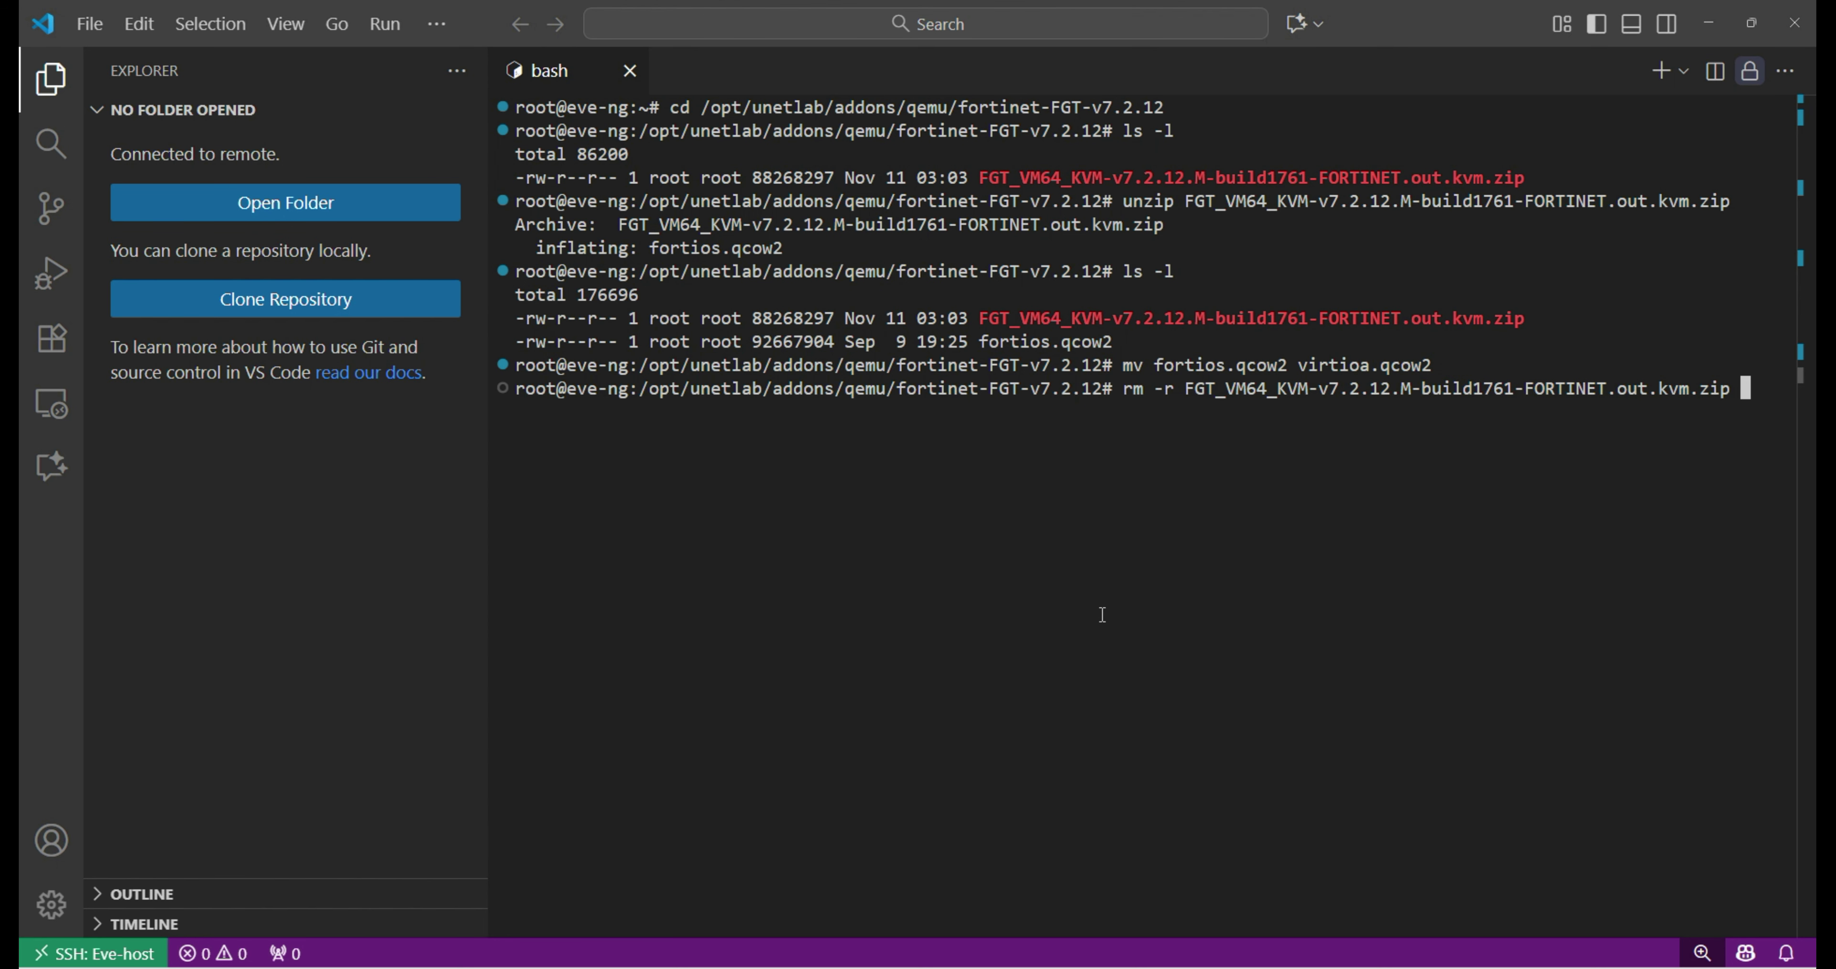
{"action": "key", "text": "Return"}
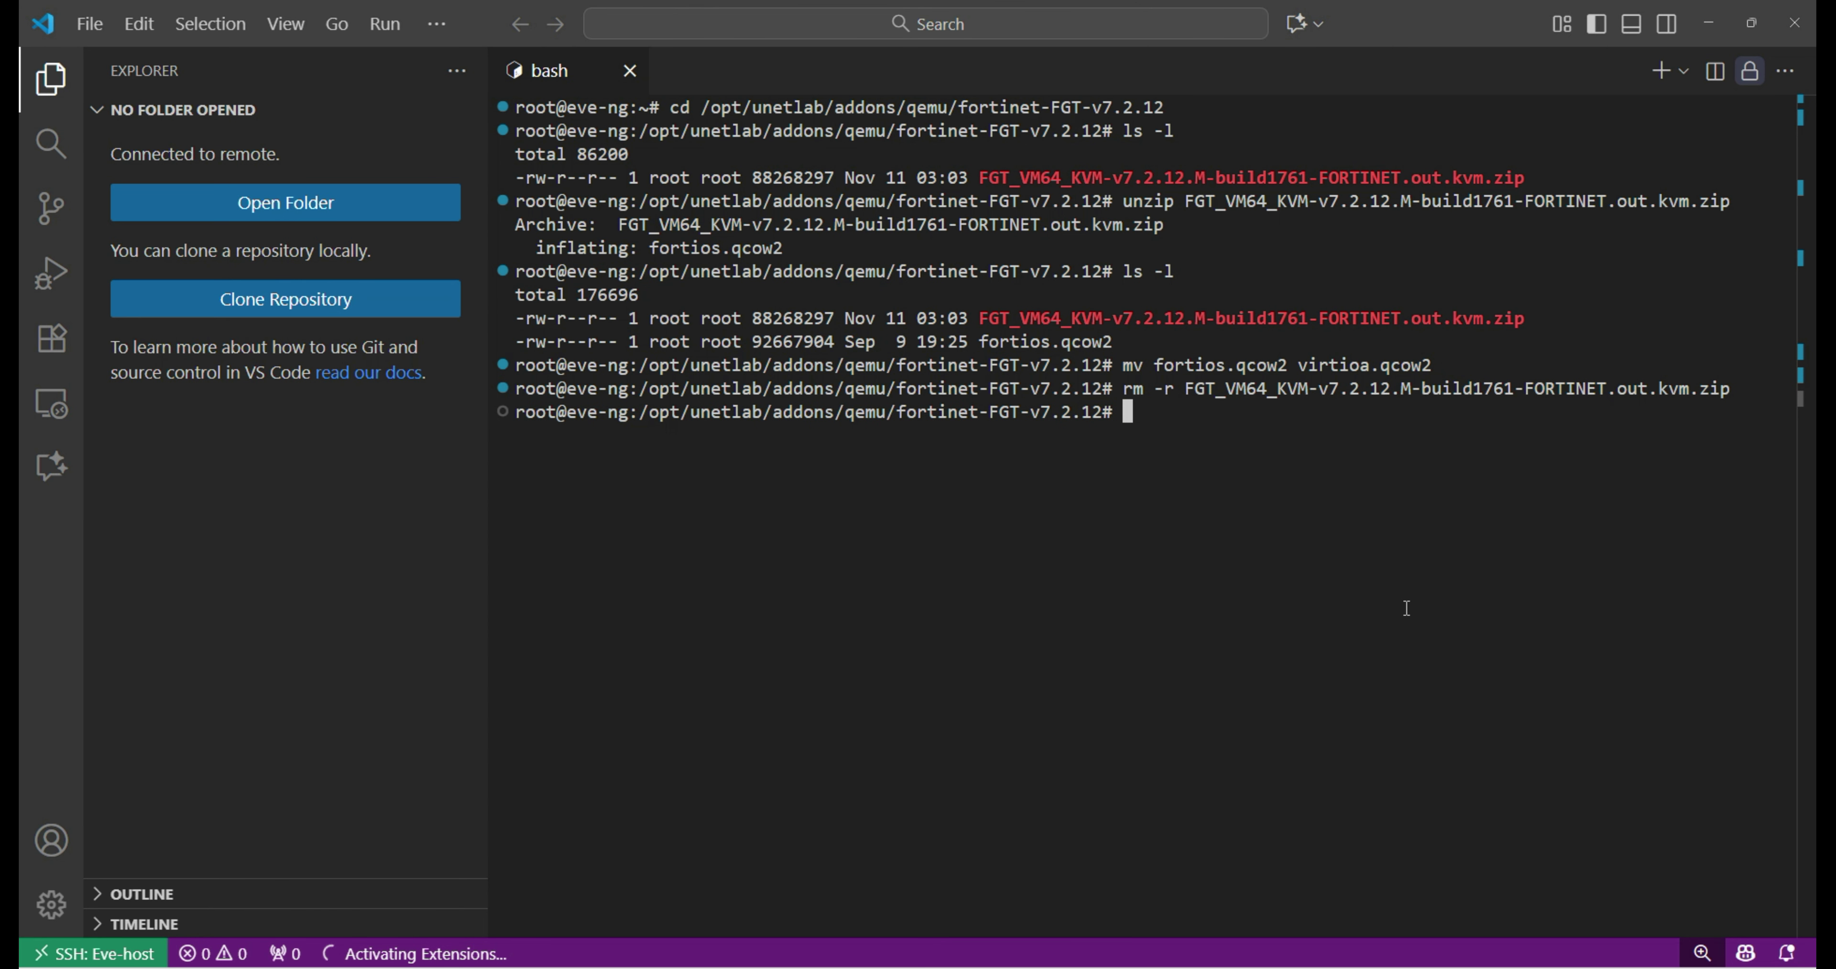
Run the guide's unl_wrapper -a fixpermissions command on the server.
{"action": "key", "text": "alt+Tab"}
{"action": "left_click_drag", "start_coordinate": [1055, 904], "coordinate": [574, 929]}
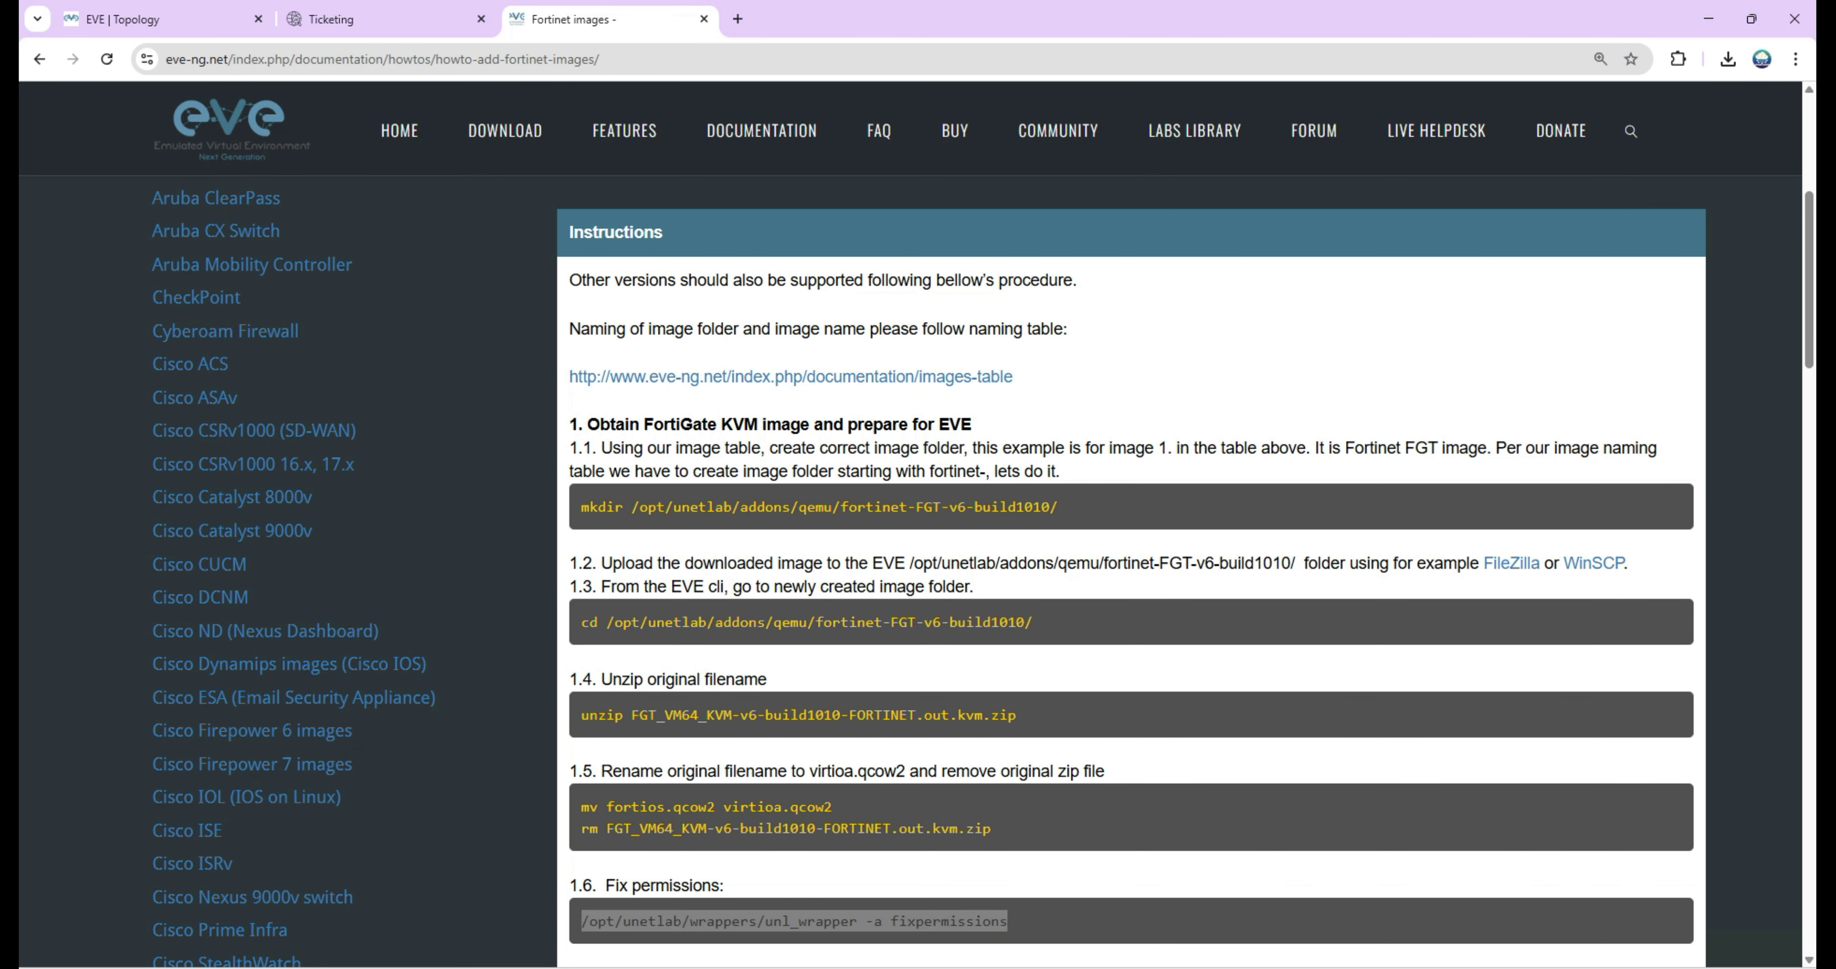
{"action": "key", "text": "ctrl+c"}
{"action": "key", "text": "alt+Tab"}
{"action": "key", "text": "ctrl+v"}
{"action": "key", "text": "Return"}
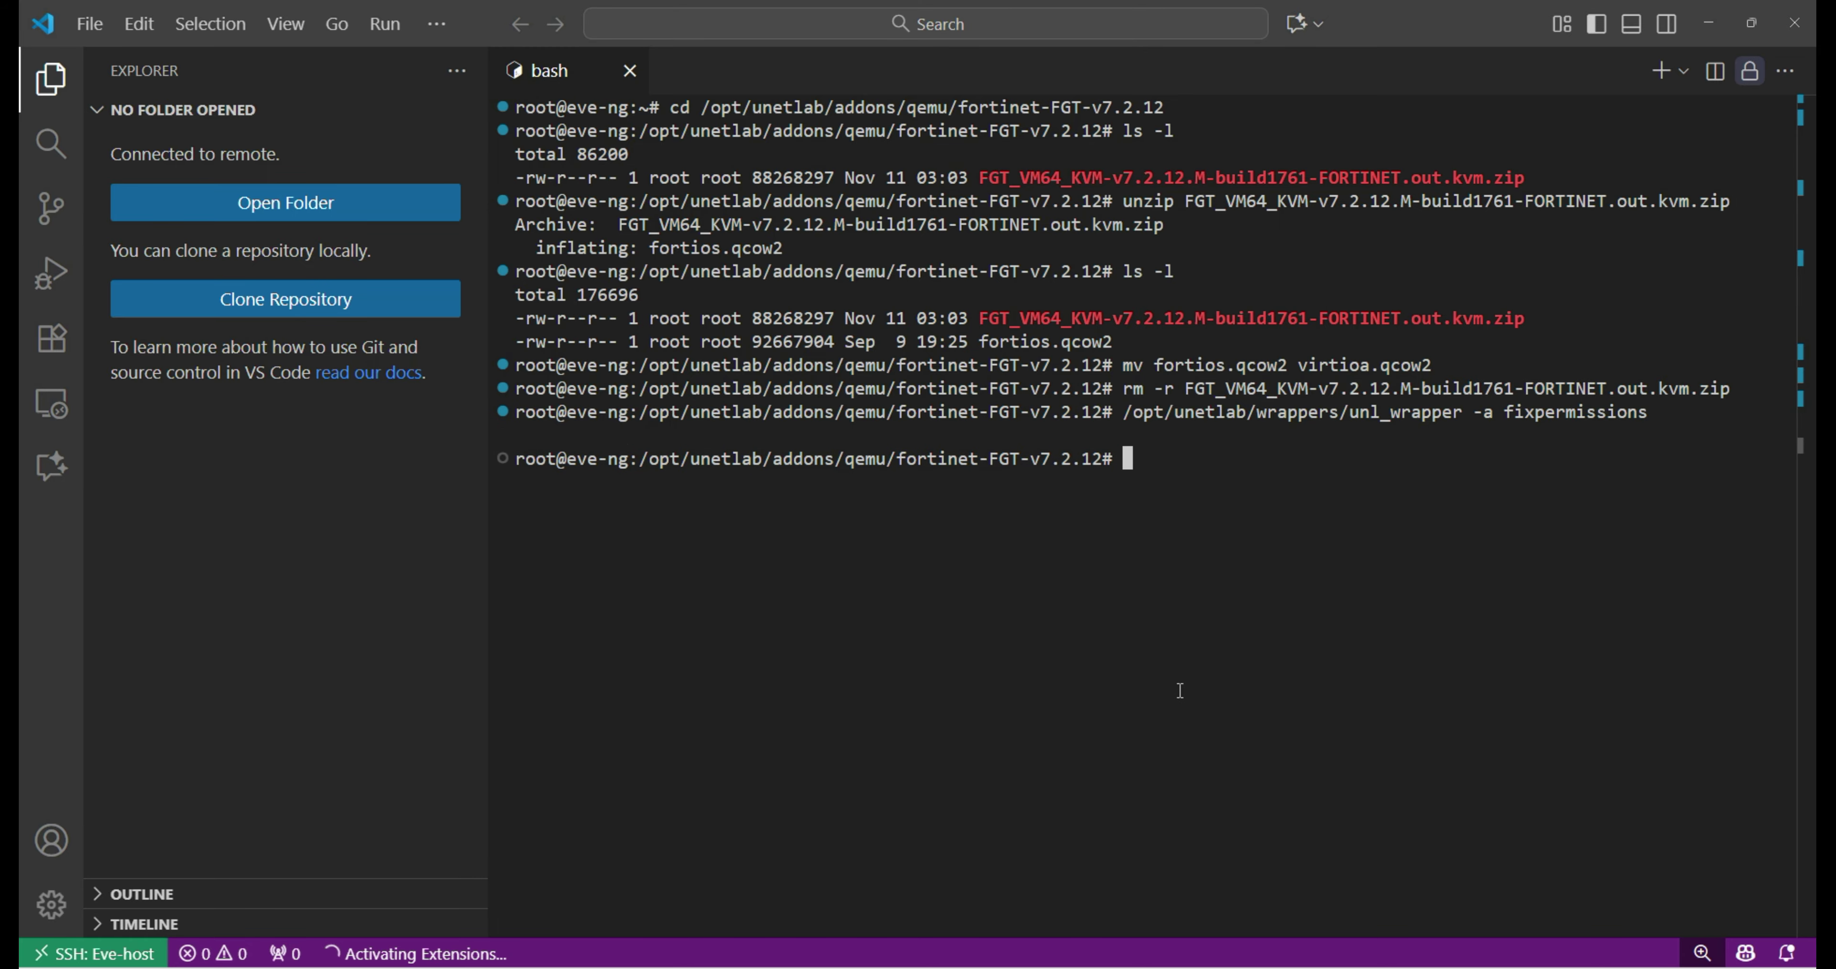
{"action": "key", "text": "alt+Tab"}
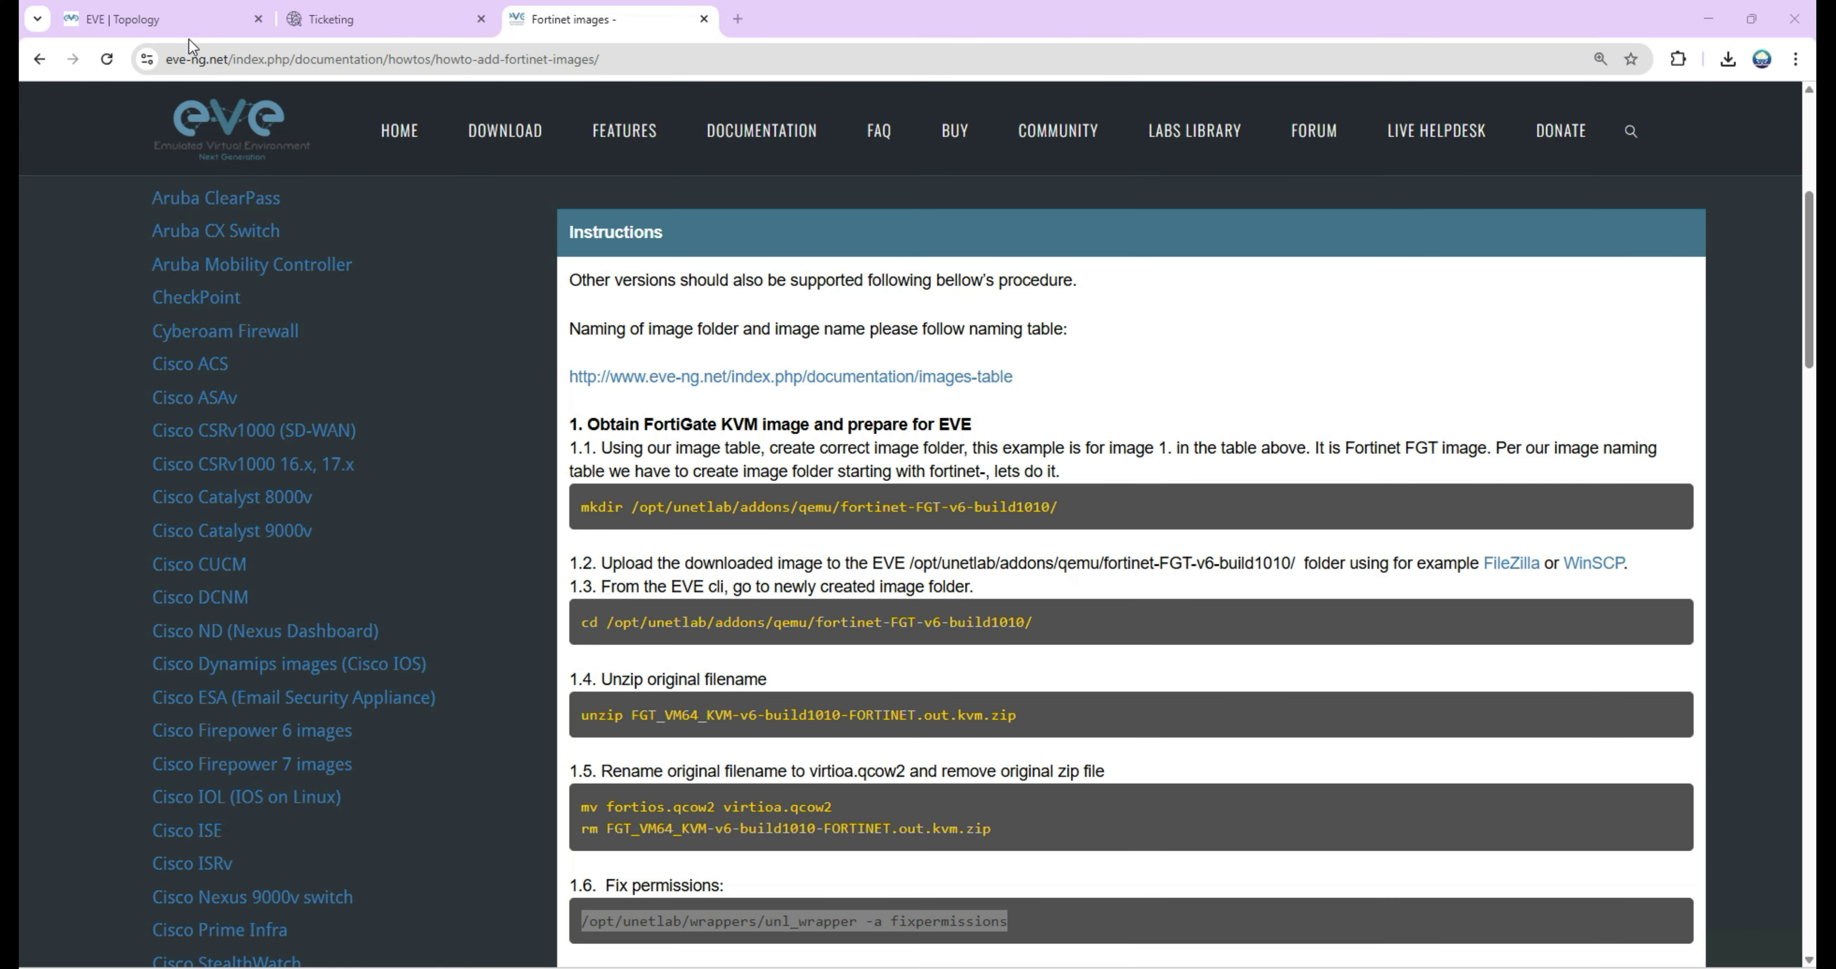
Add a Fortinet FortiGate node using the fortinet-FGT-v7.2.12 image to the lab.
{"action": "left_click", "coordinate": [154, 33]}
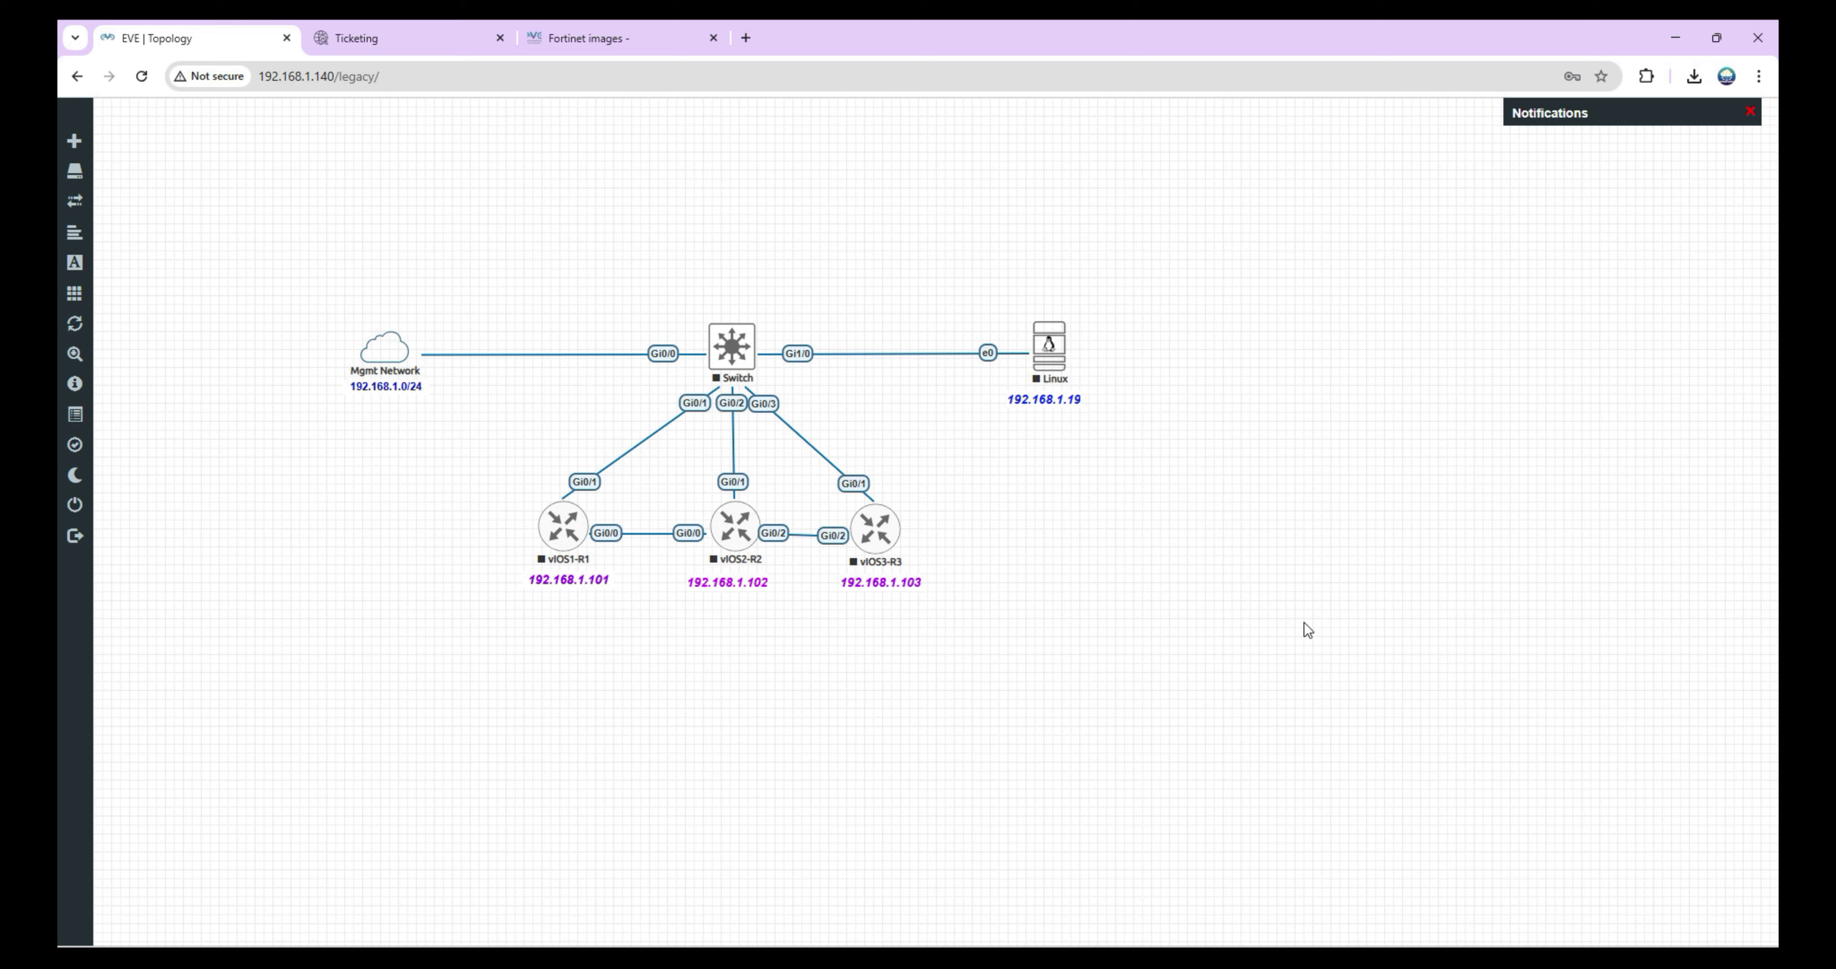
{"action": "right_click", "coordinate": [1302, 583]}
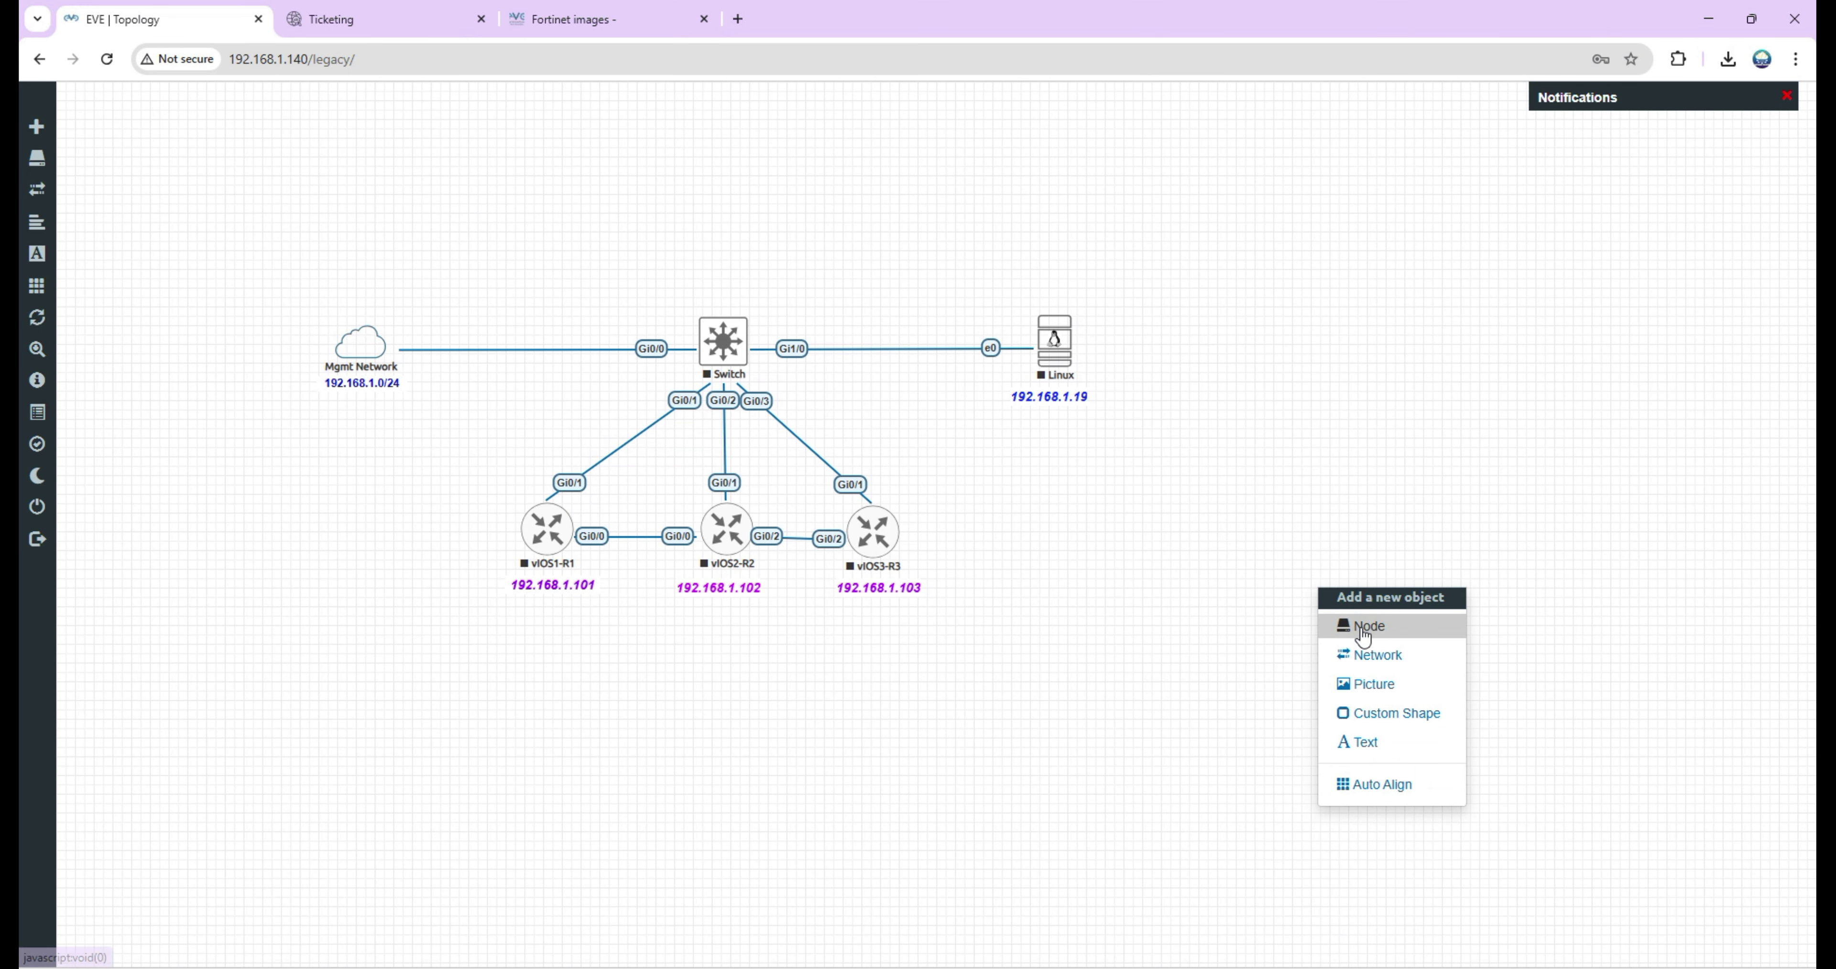
{"action": "left_click", "coordinate": [1362, 626]}
{"action": "type", "text": "for"}
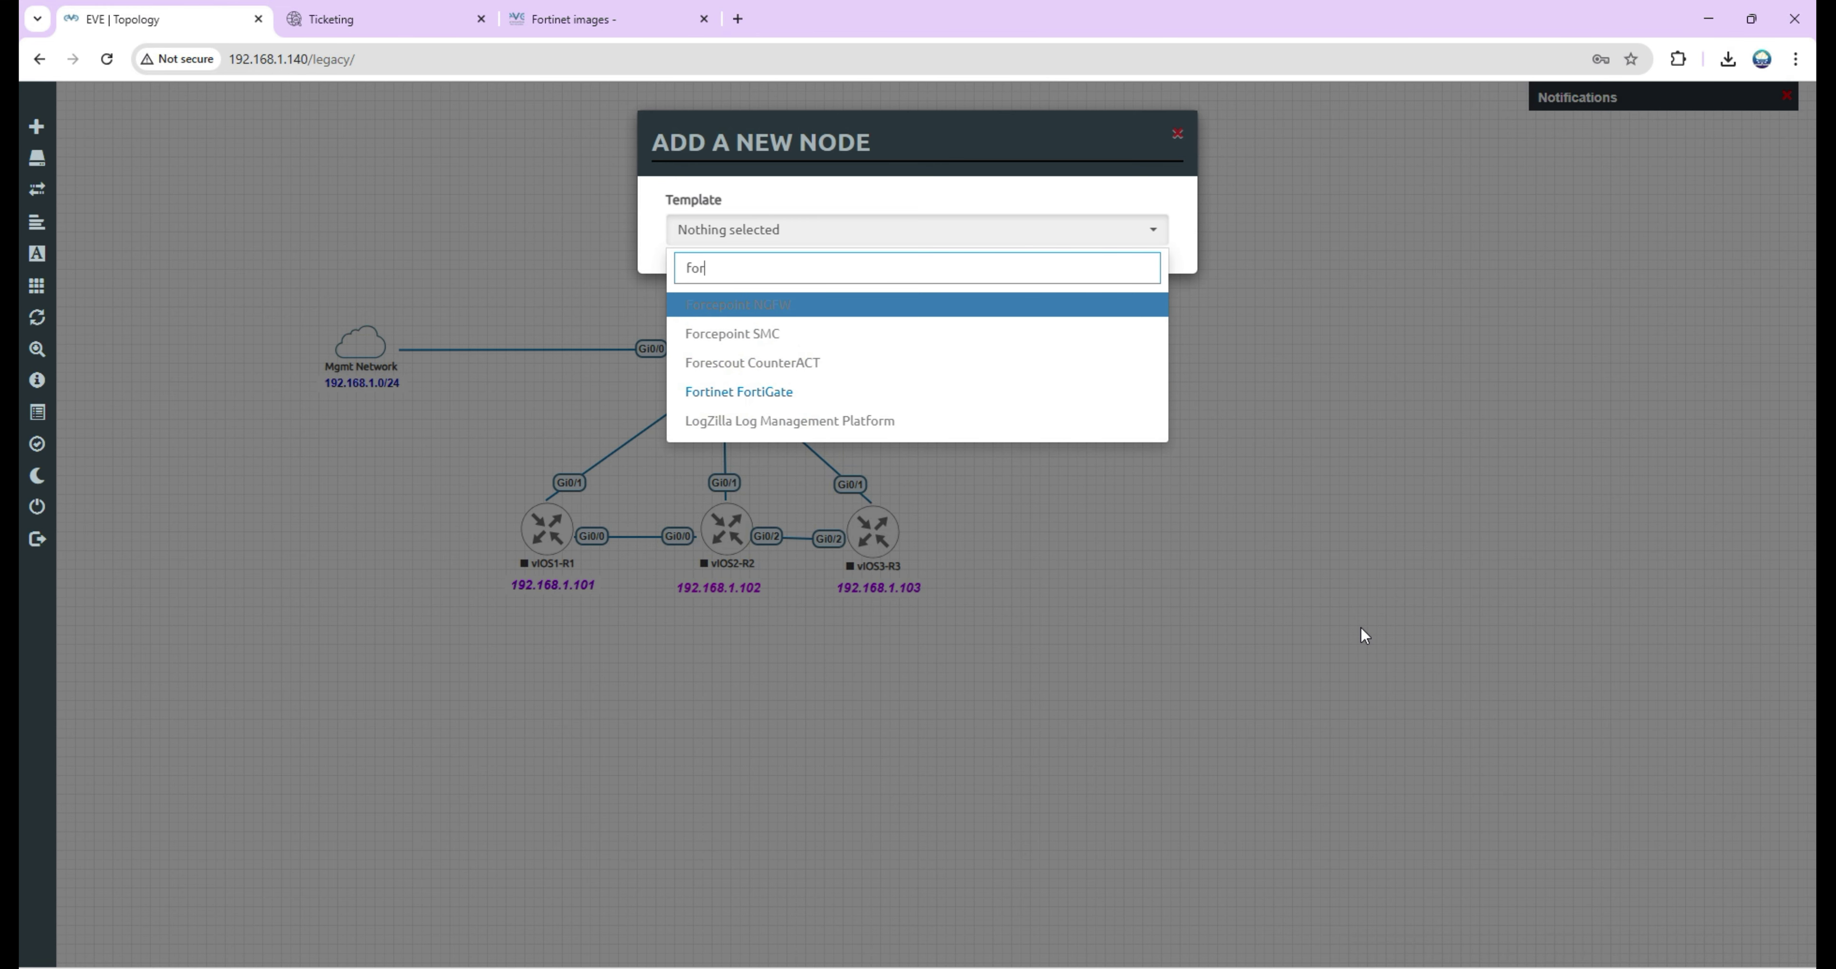
{"action": "left_click", "coordinate": [722, 391]}
{"action": "left_click", "coordinate": [1005, 314]}
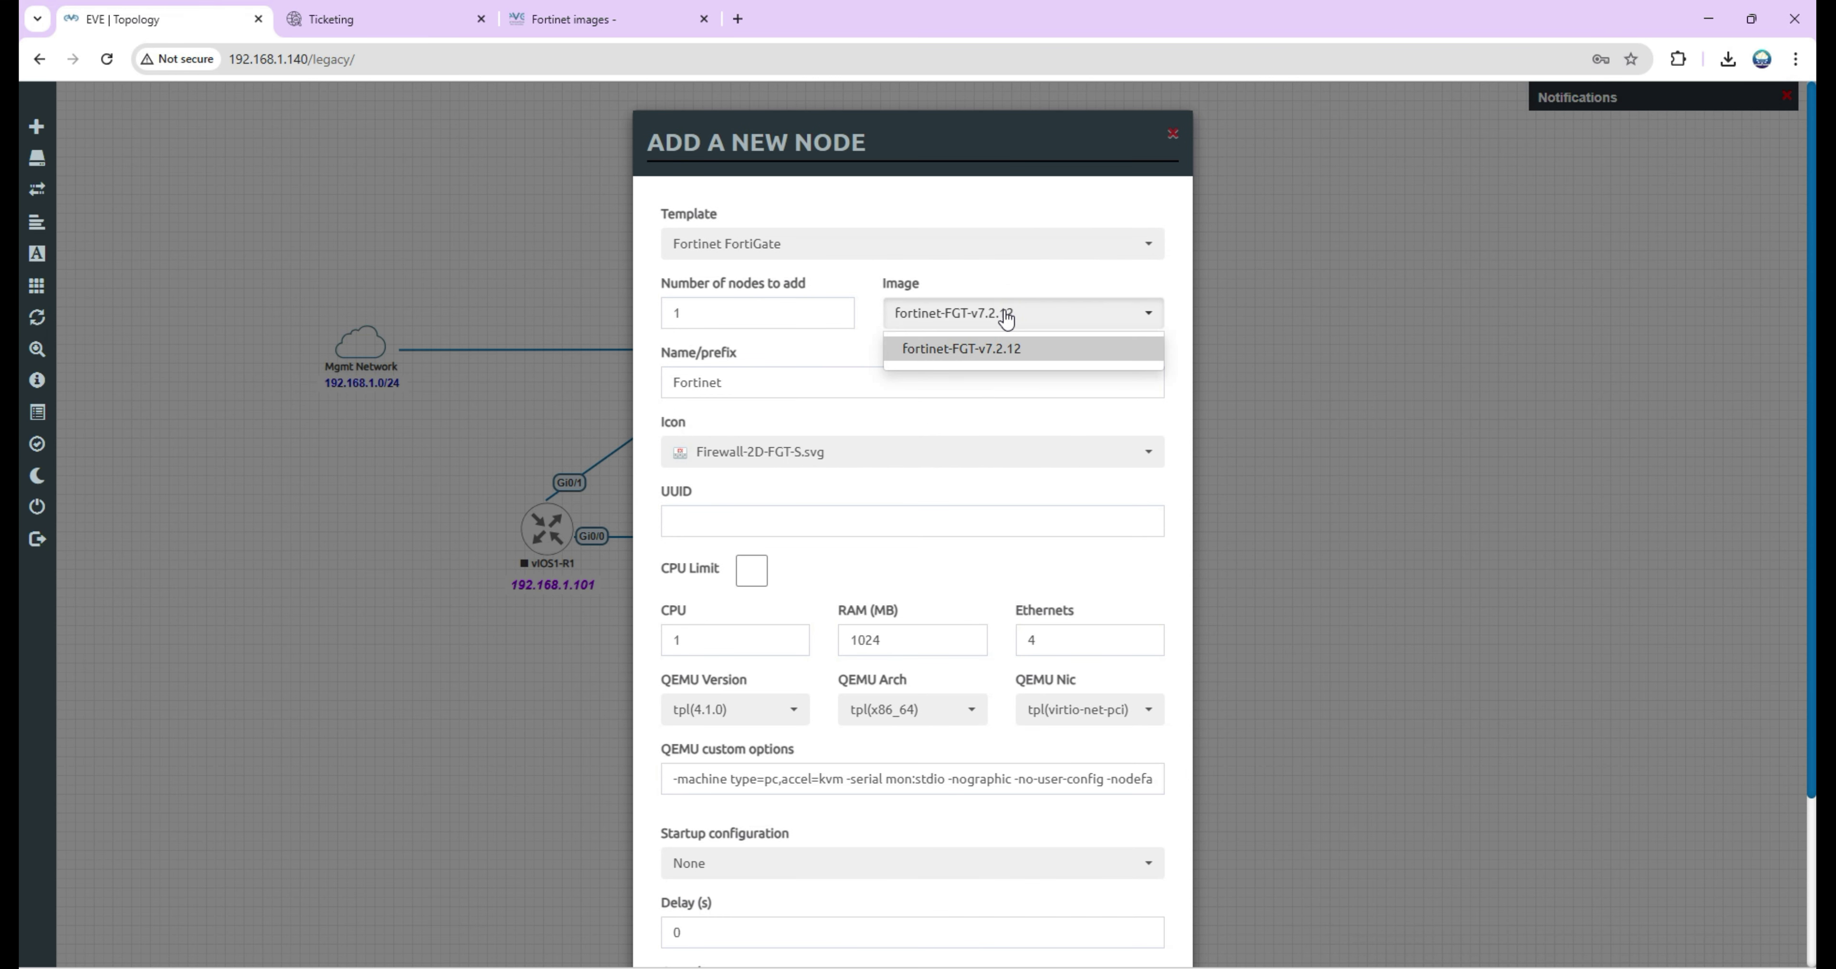
{"action": "left_click", "coordinate": [1008, 348]}
{"action": "scroll", "coordinate": [1012, 605], "scroll_direction": "down", "scroll_amount": 3}
{"action": "left_click", "coordinate": [725, 434]}
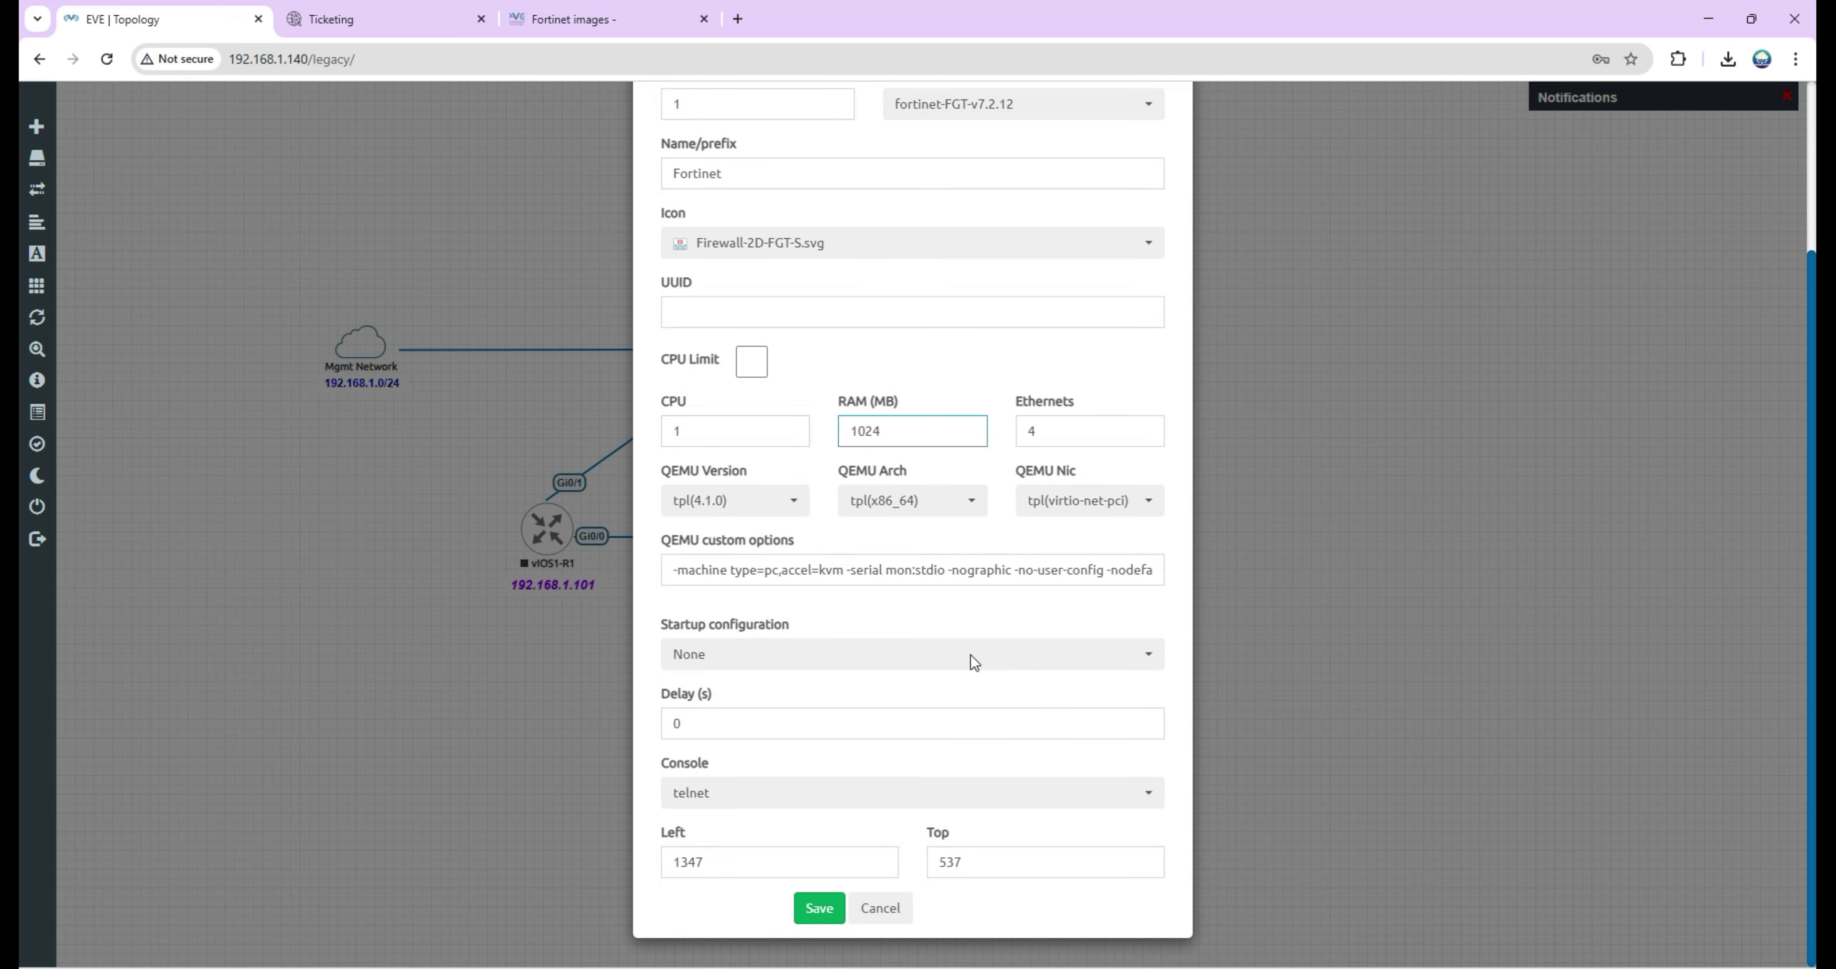
{"action": "left_click", "coordinate": [824, 915]}
Link the FortiGate's port1 to the Switch's Gi1/1.
{"action": "mouse_move", "coordinate": [1311, 616]}
{"action": "left_mouse_down"}
{"action": "mouse_move", "coordinate": [653, 195]}
{"action": "mouse_move", "coordinate": [693, 145]}
{"action": "mouse_move", "coordinate": [741, 328]}
{"action": "left_mouse_up"}
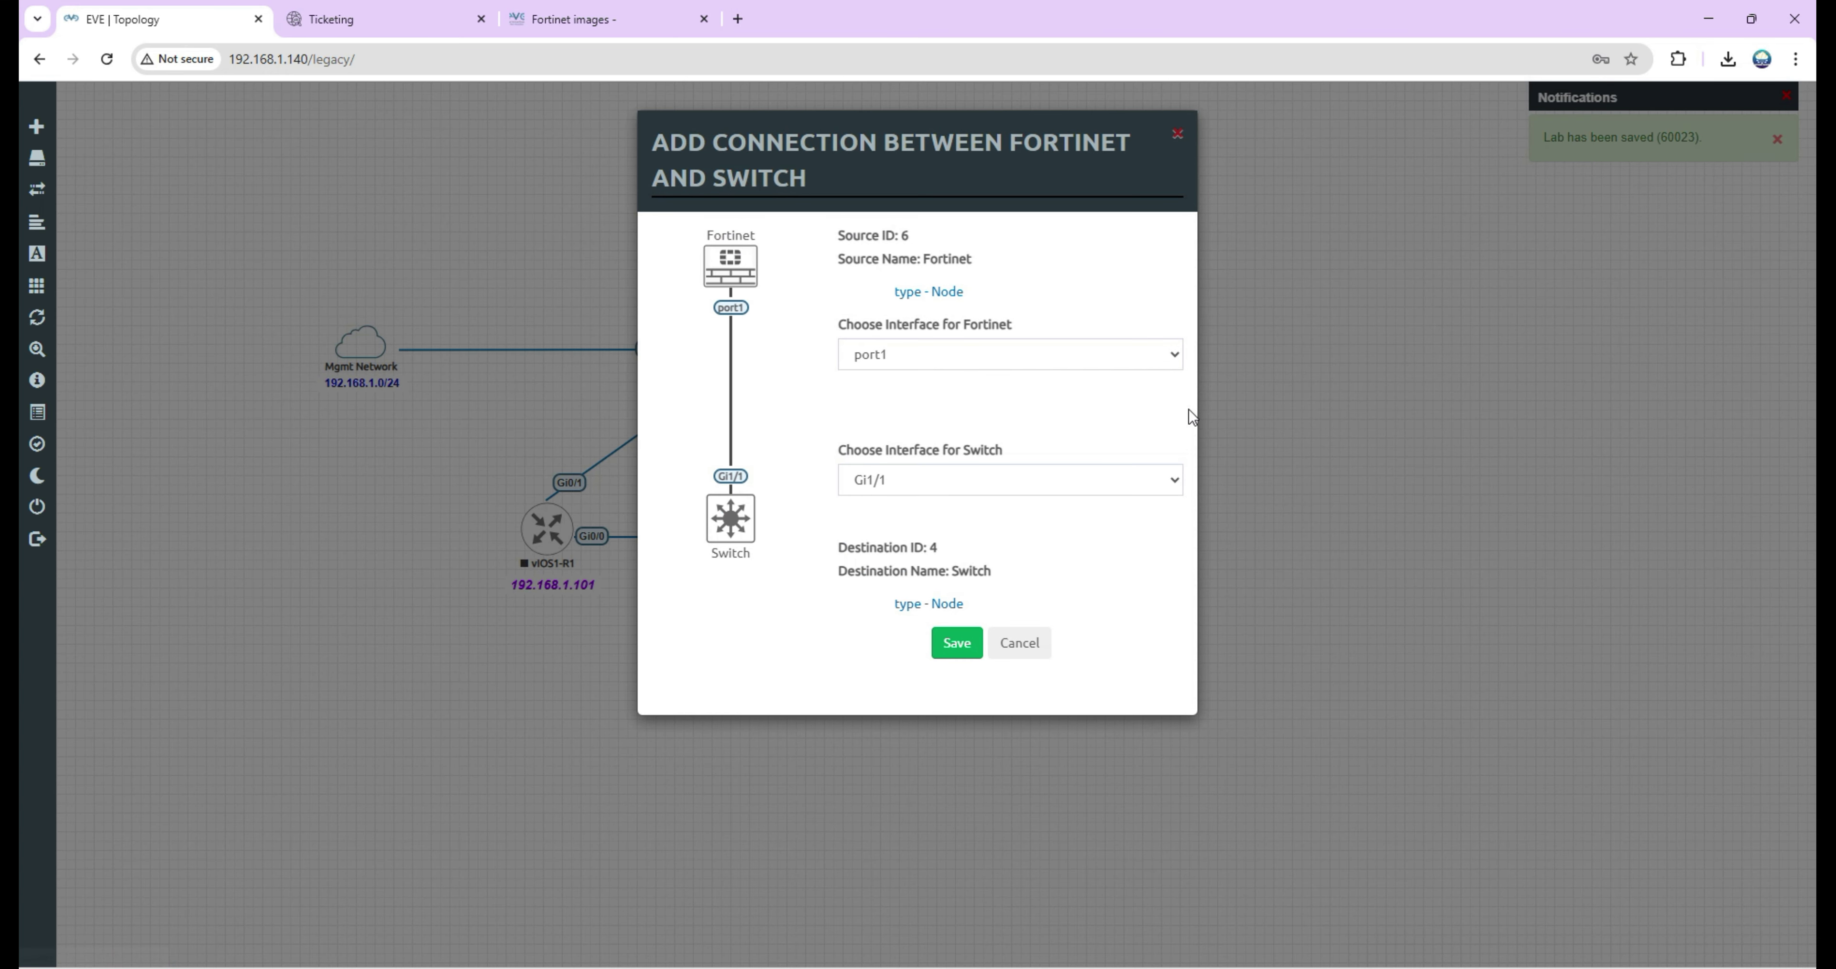
{"action": "left_click", "coordinate": [923, 352]}
{"action": "left_click", "coordinate": [924, 351]}
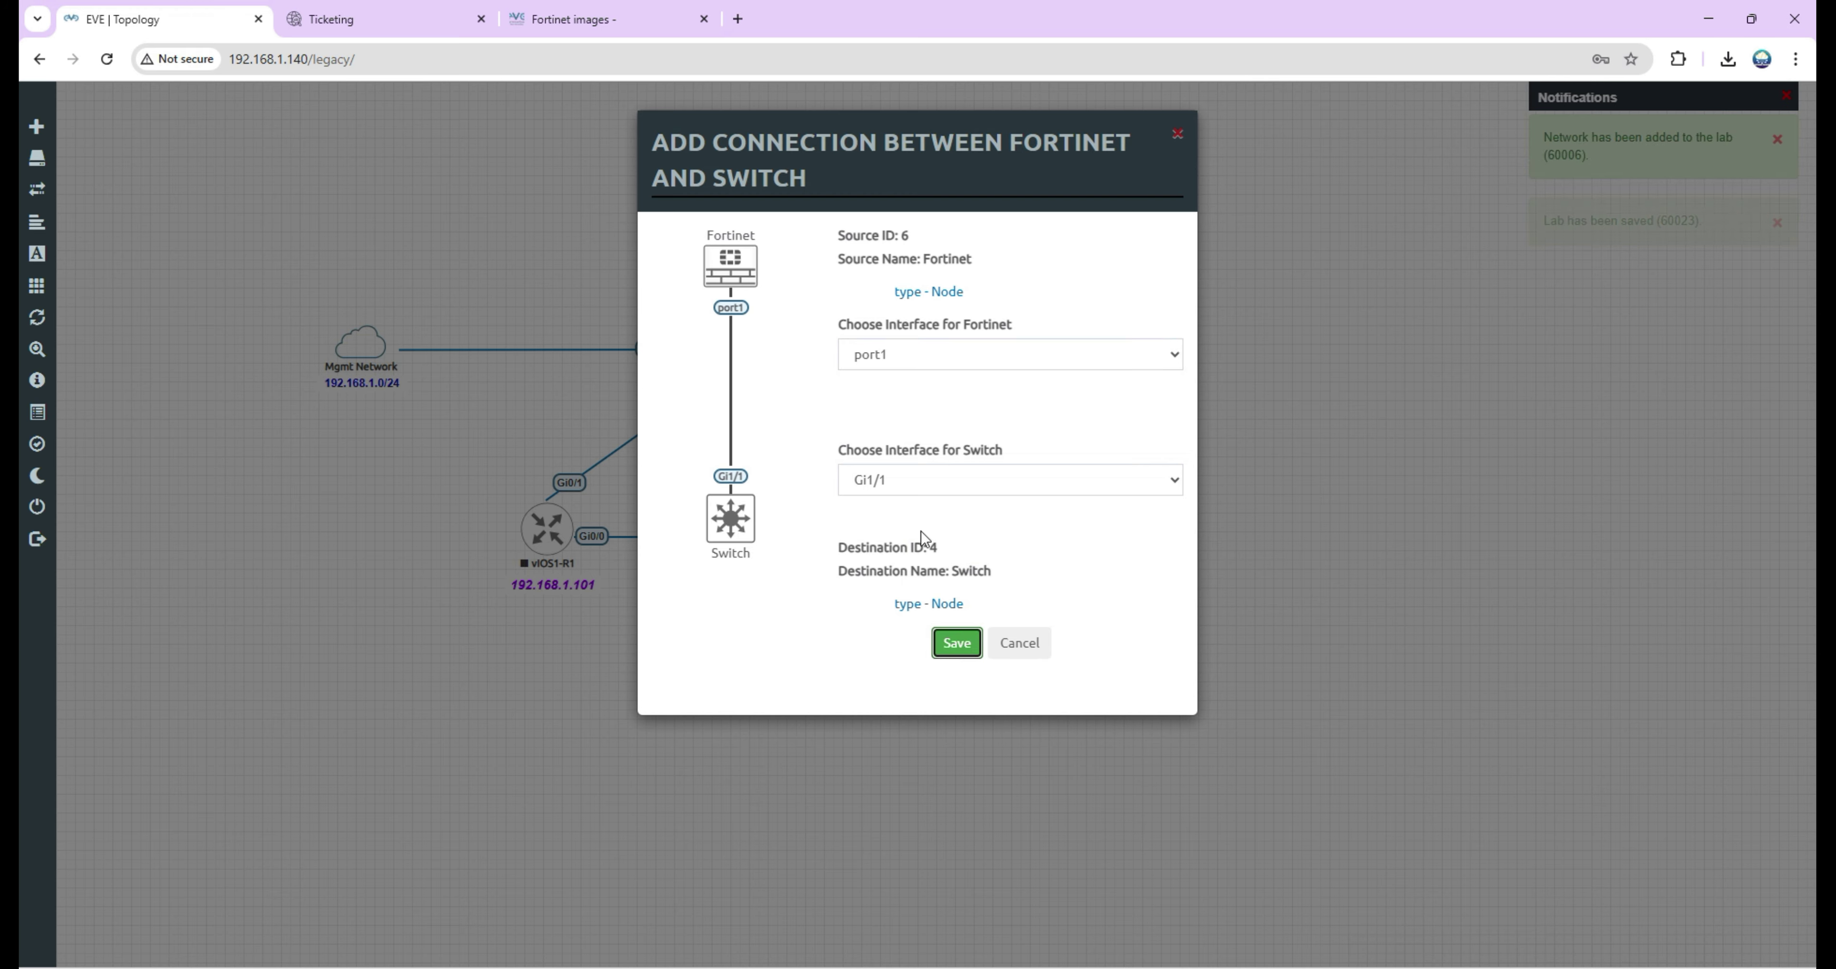
{"action": "left_click", "coordinate": [956, 643]}
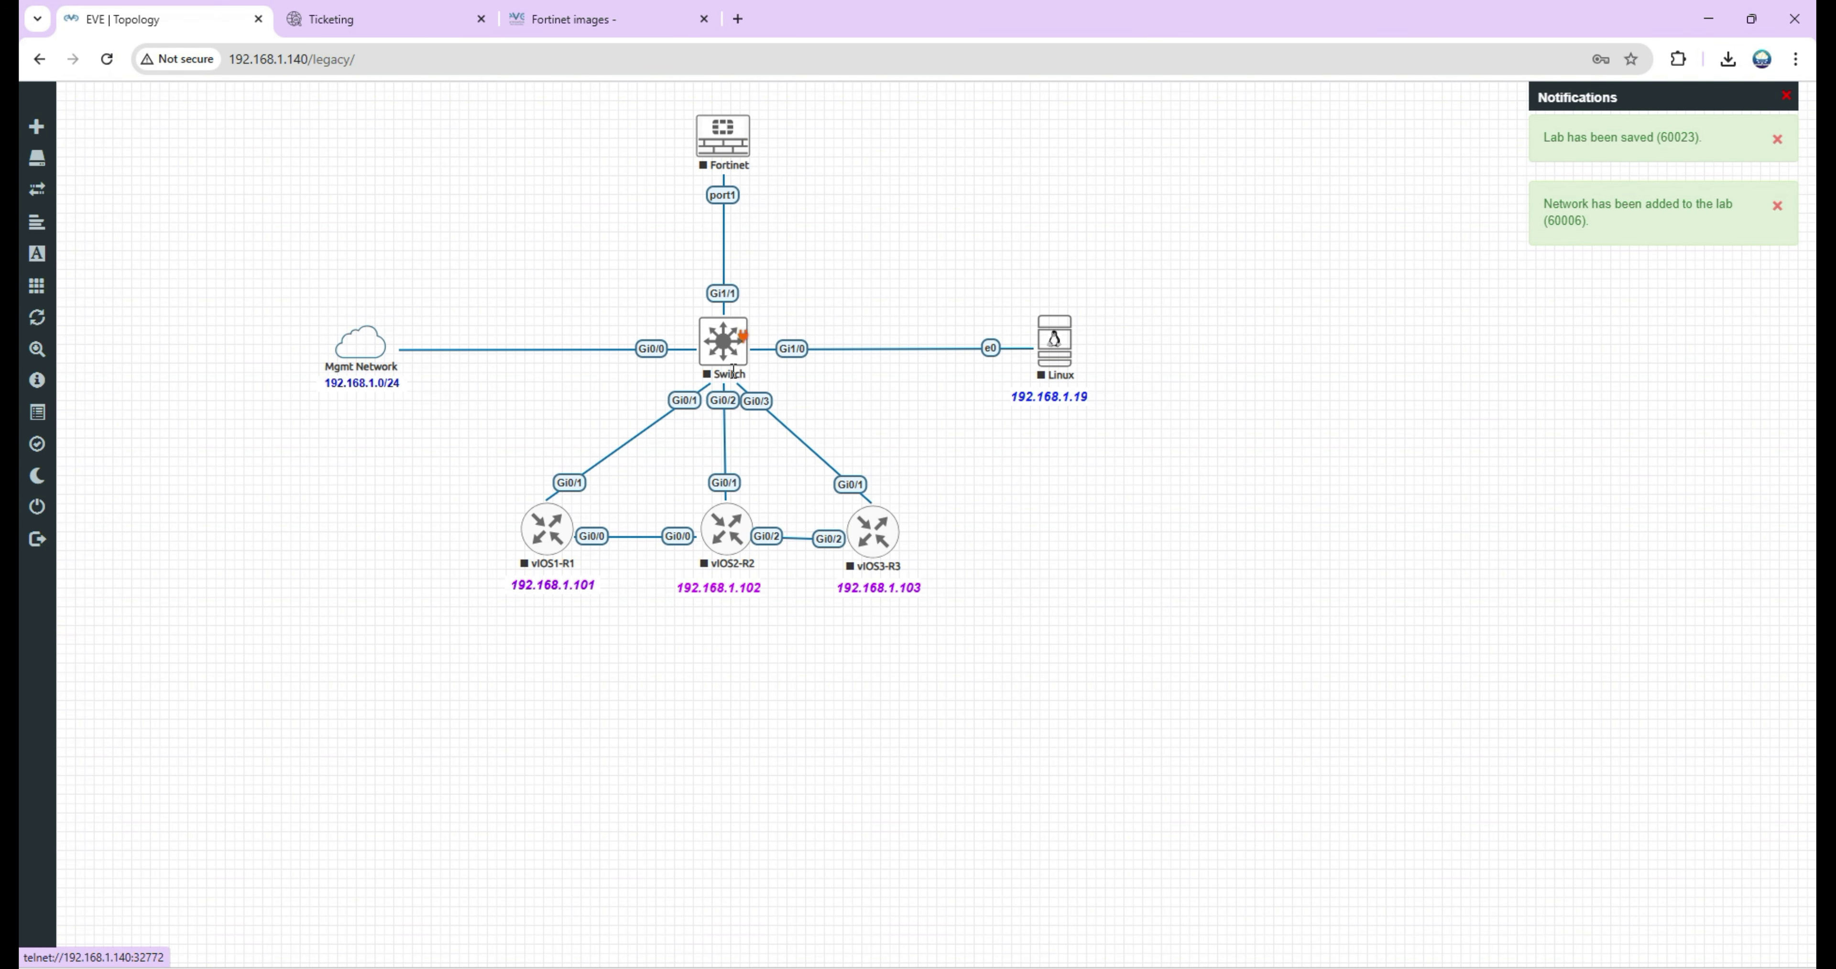
Start the Fortinet node and open its console in SecureCRT.
{"action": "right_click", "coordinate": [733, 342]}
{"action": "right_click", "coordinate": [715, 150]}
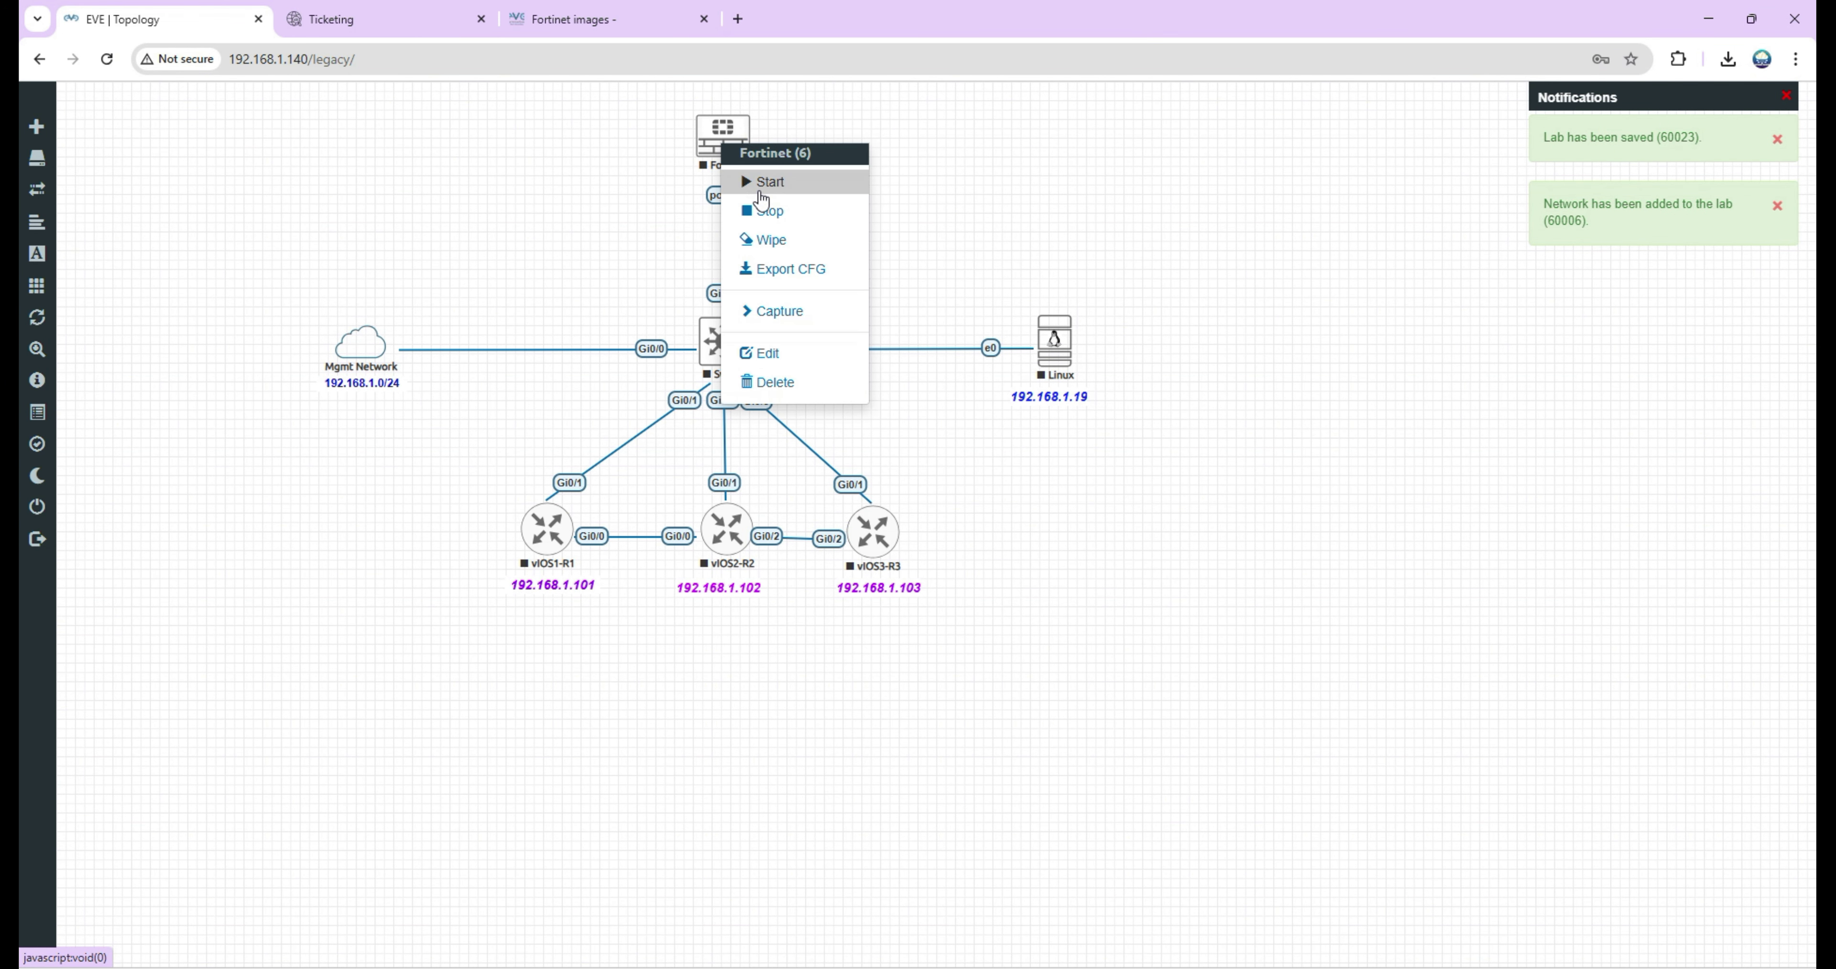
{"action": "left_click", "coordinate": [763, 181]}
{"action": "left_click", "coordinate": [741, 138]}
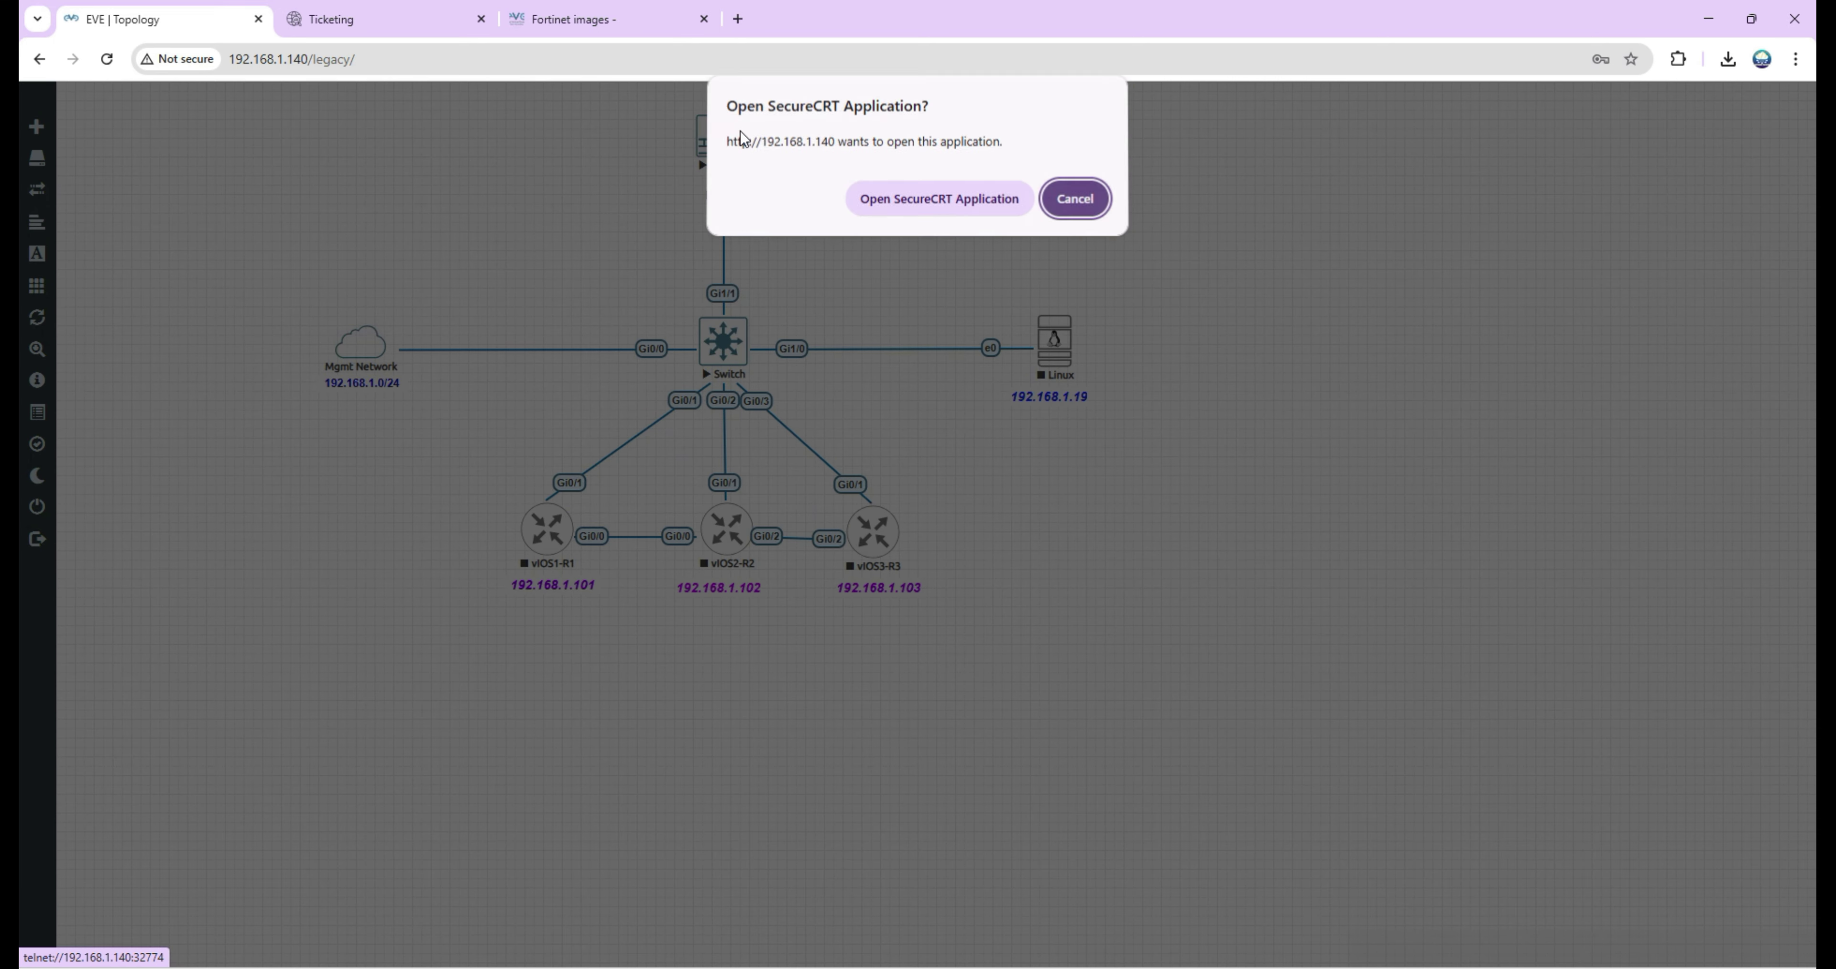
{"action": "left_click", "coordinate": [887, 190]}
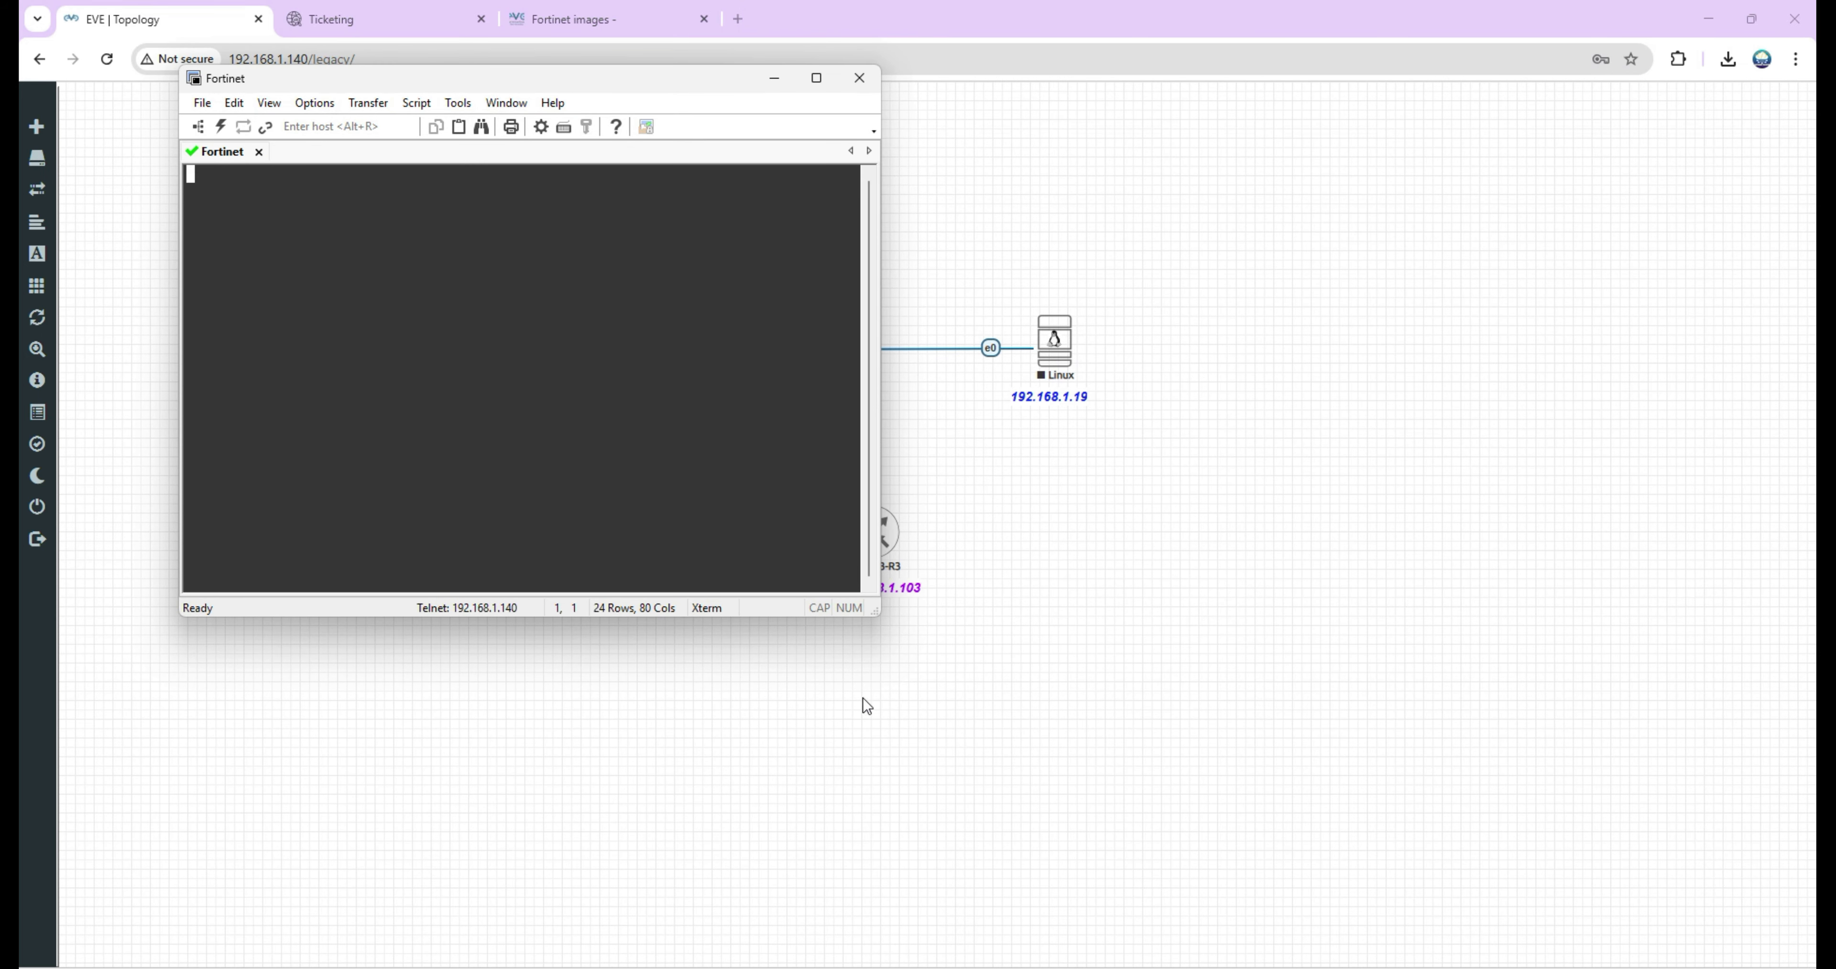
Log in as admin with an empty password and set the required new password.
{"action": "left_click_drag", "start_coordinate": [875, 617], "coordinate": [1352, 833]}
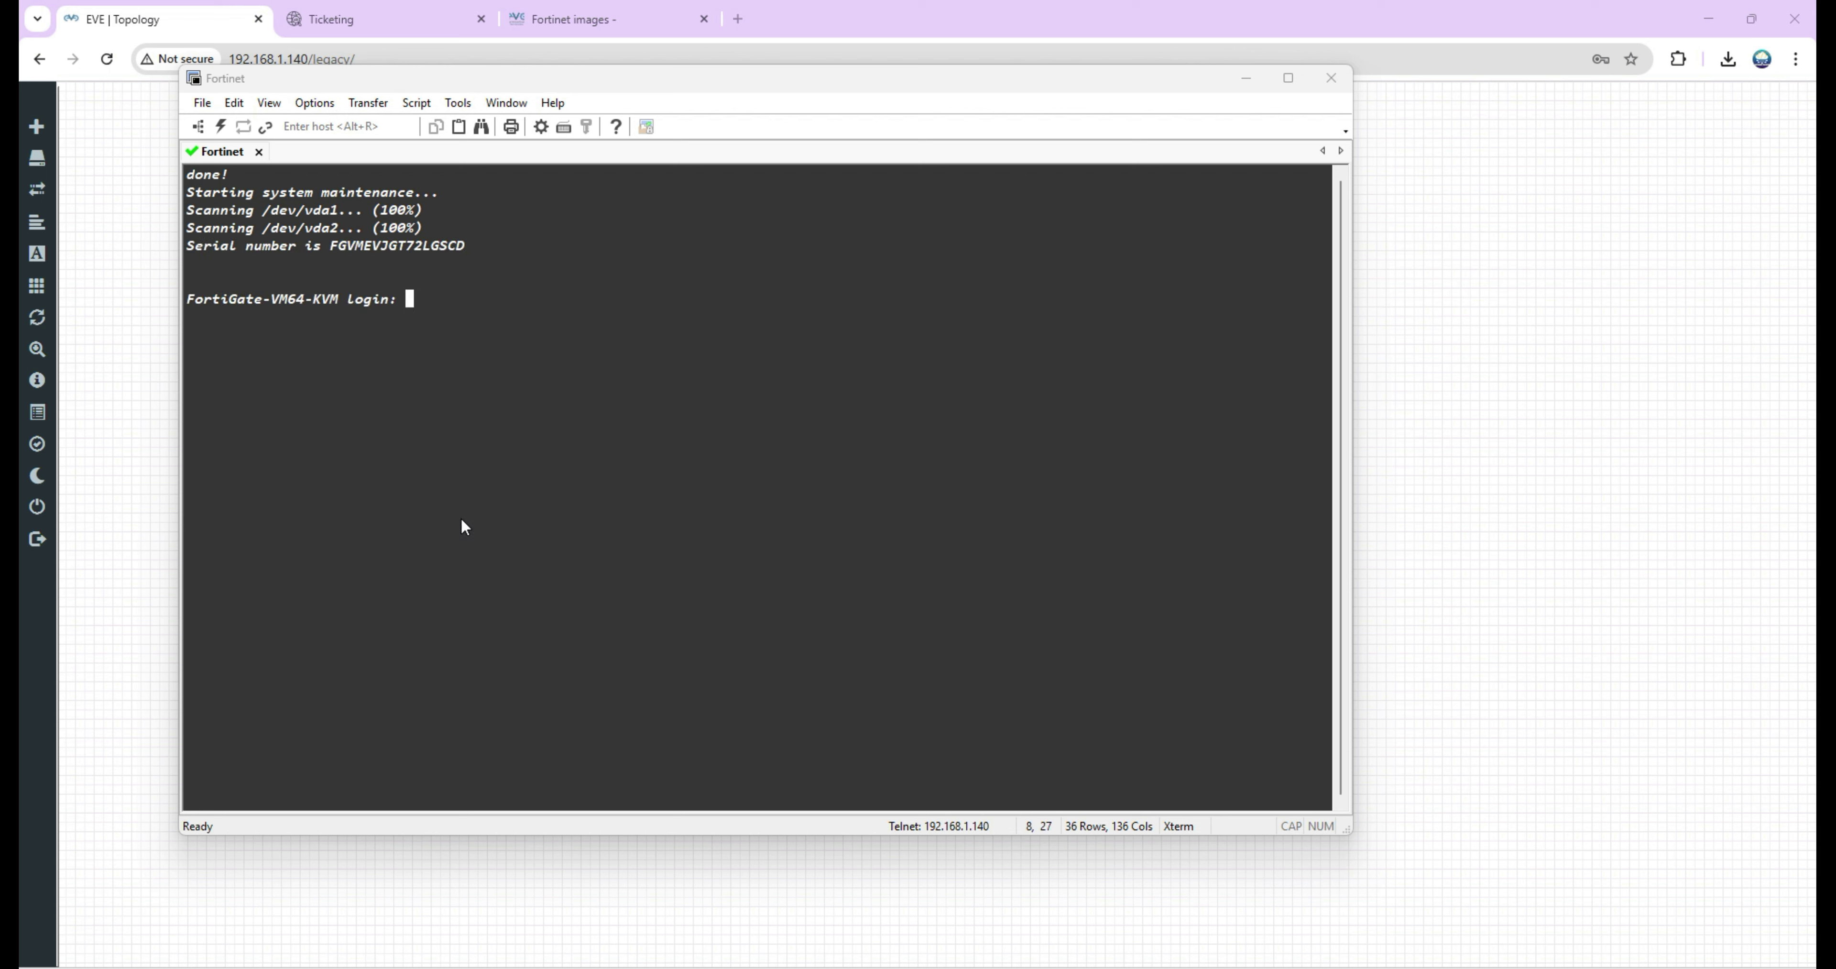
{"action": "type", "text": "admin"}
{"action": "key", "text": "Return"}
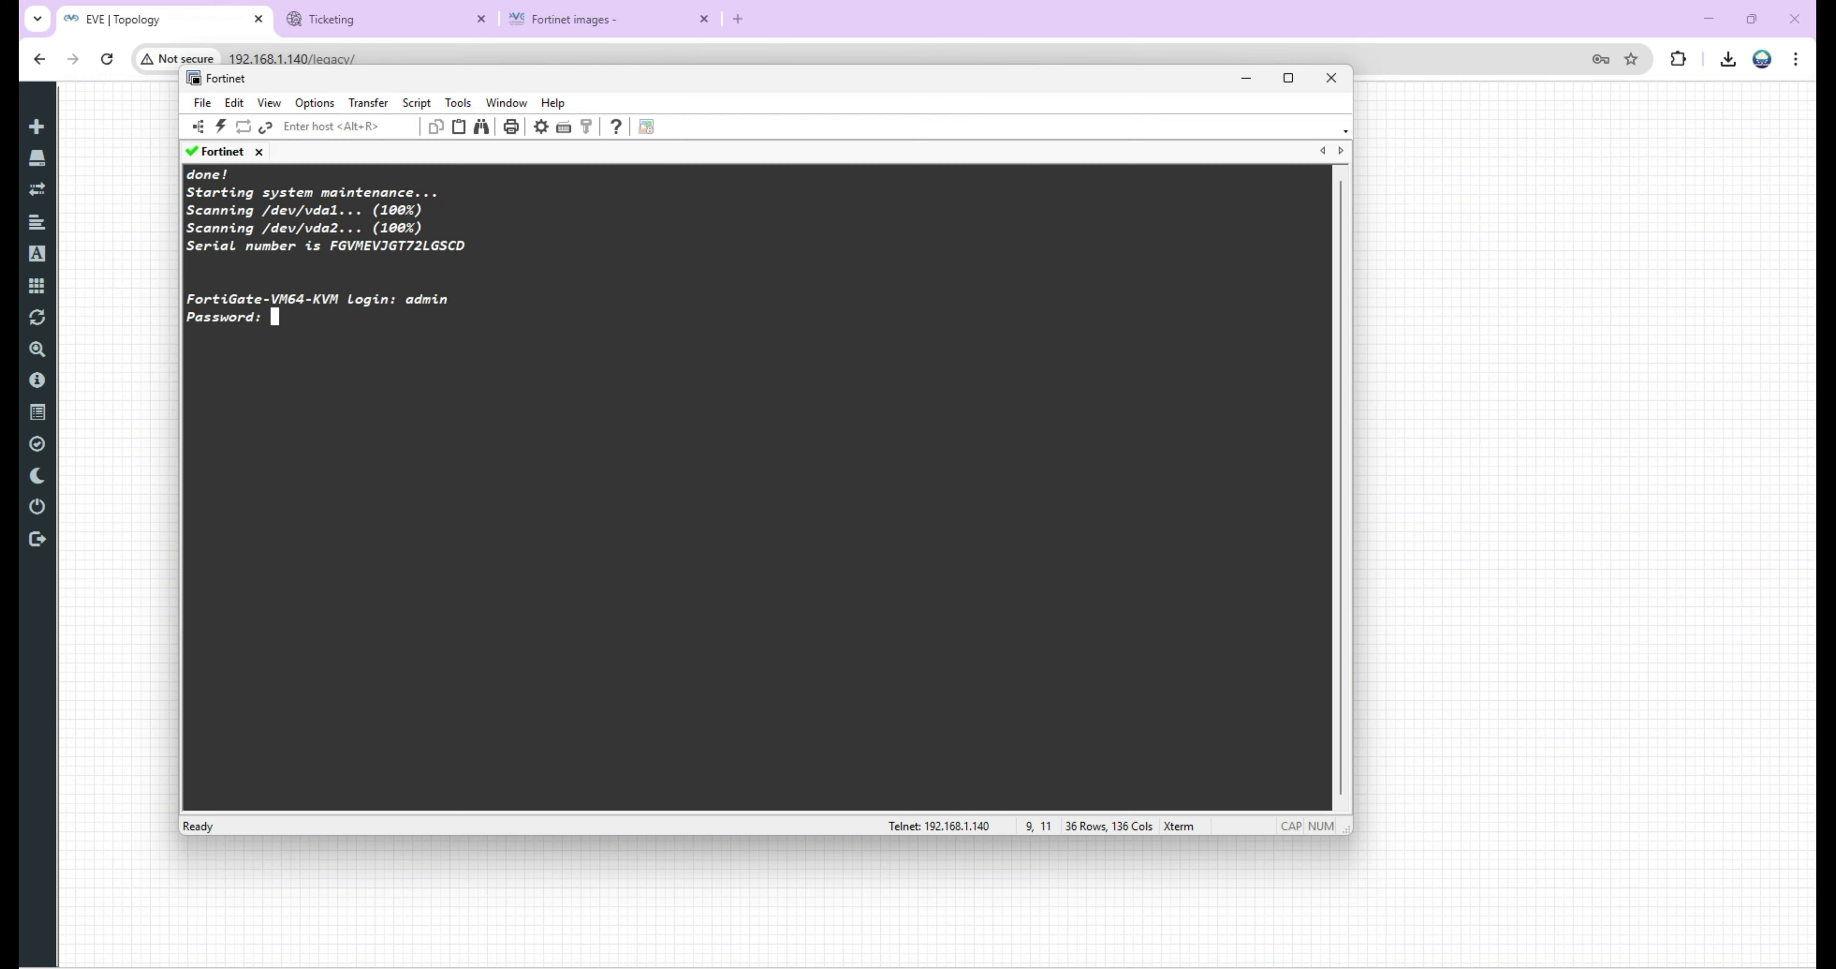
{"action": "key", "text": "Return"}
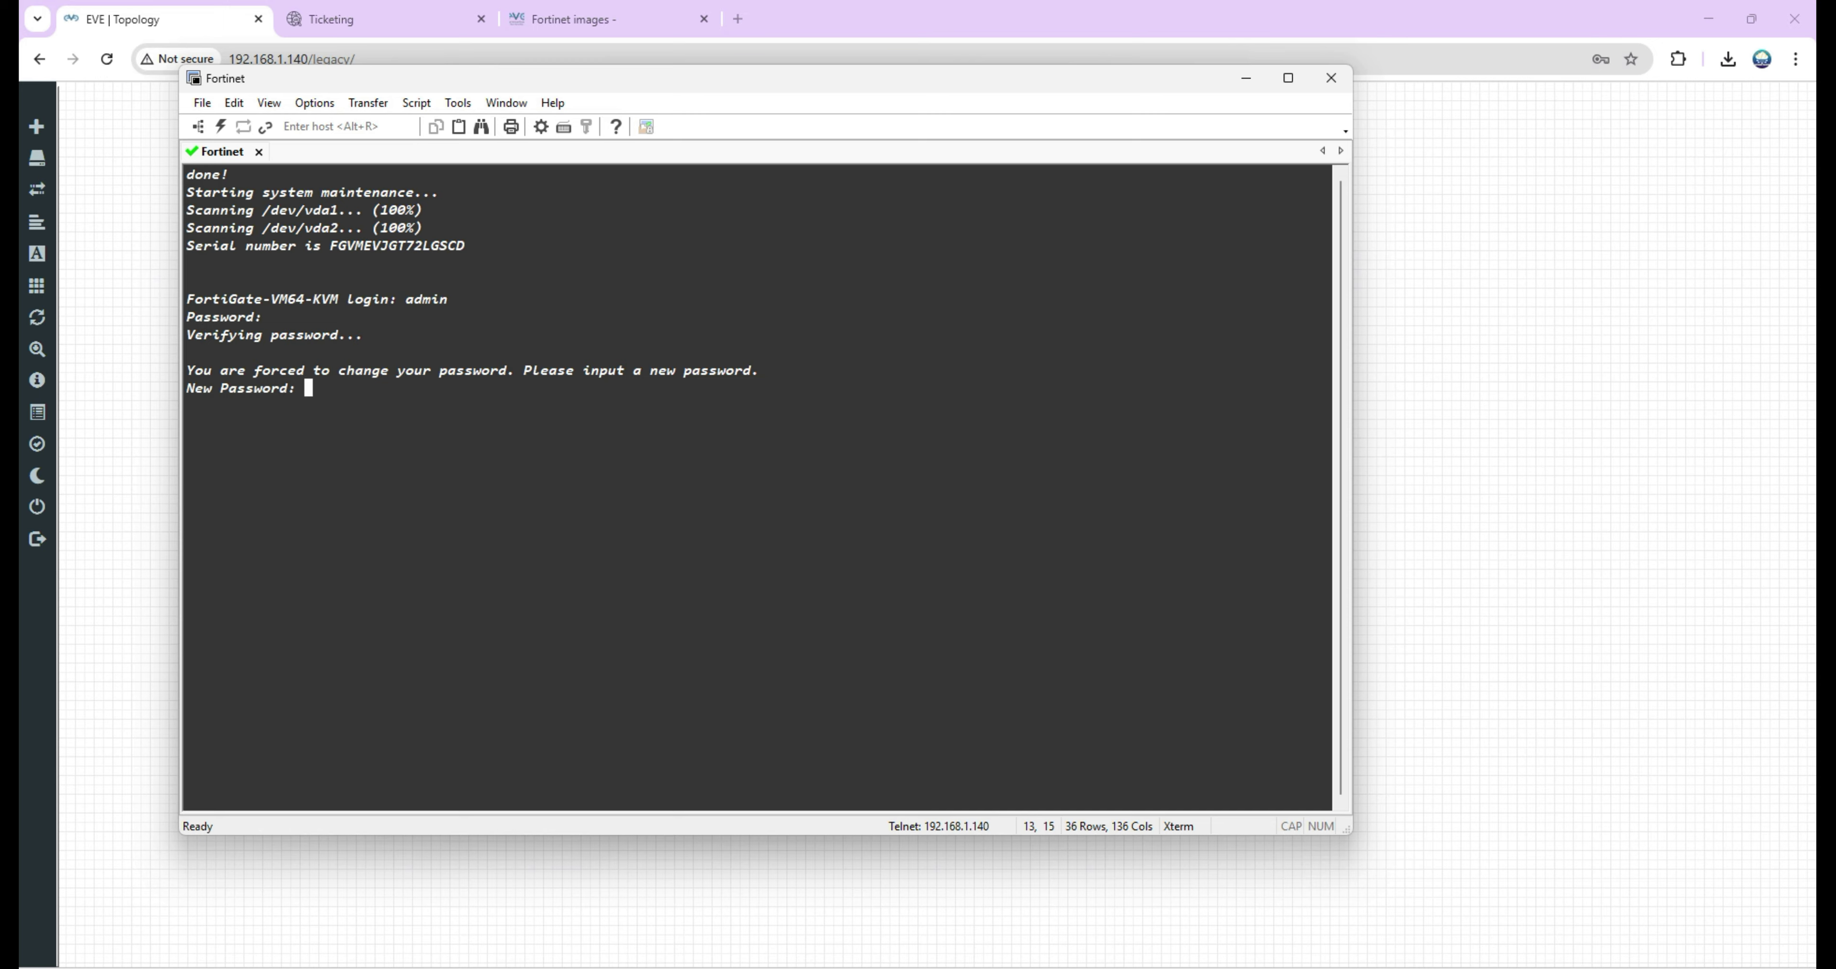
{"action": "key", "text": "Return"}
{"action": "key", "text": "Return"}
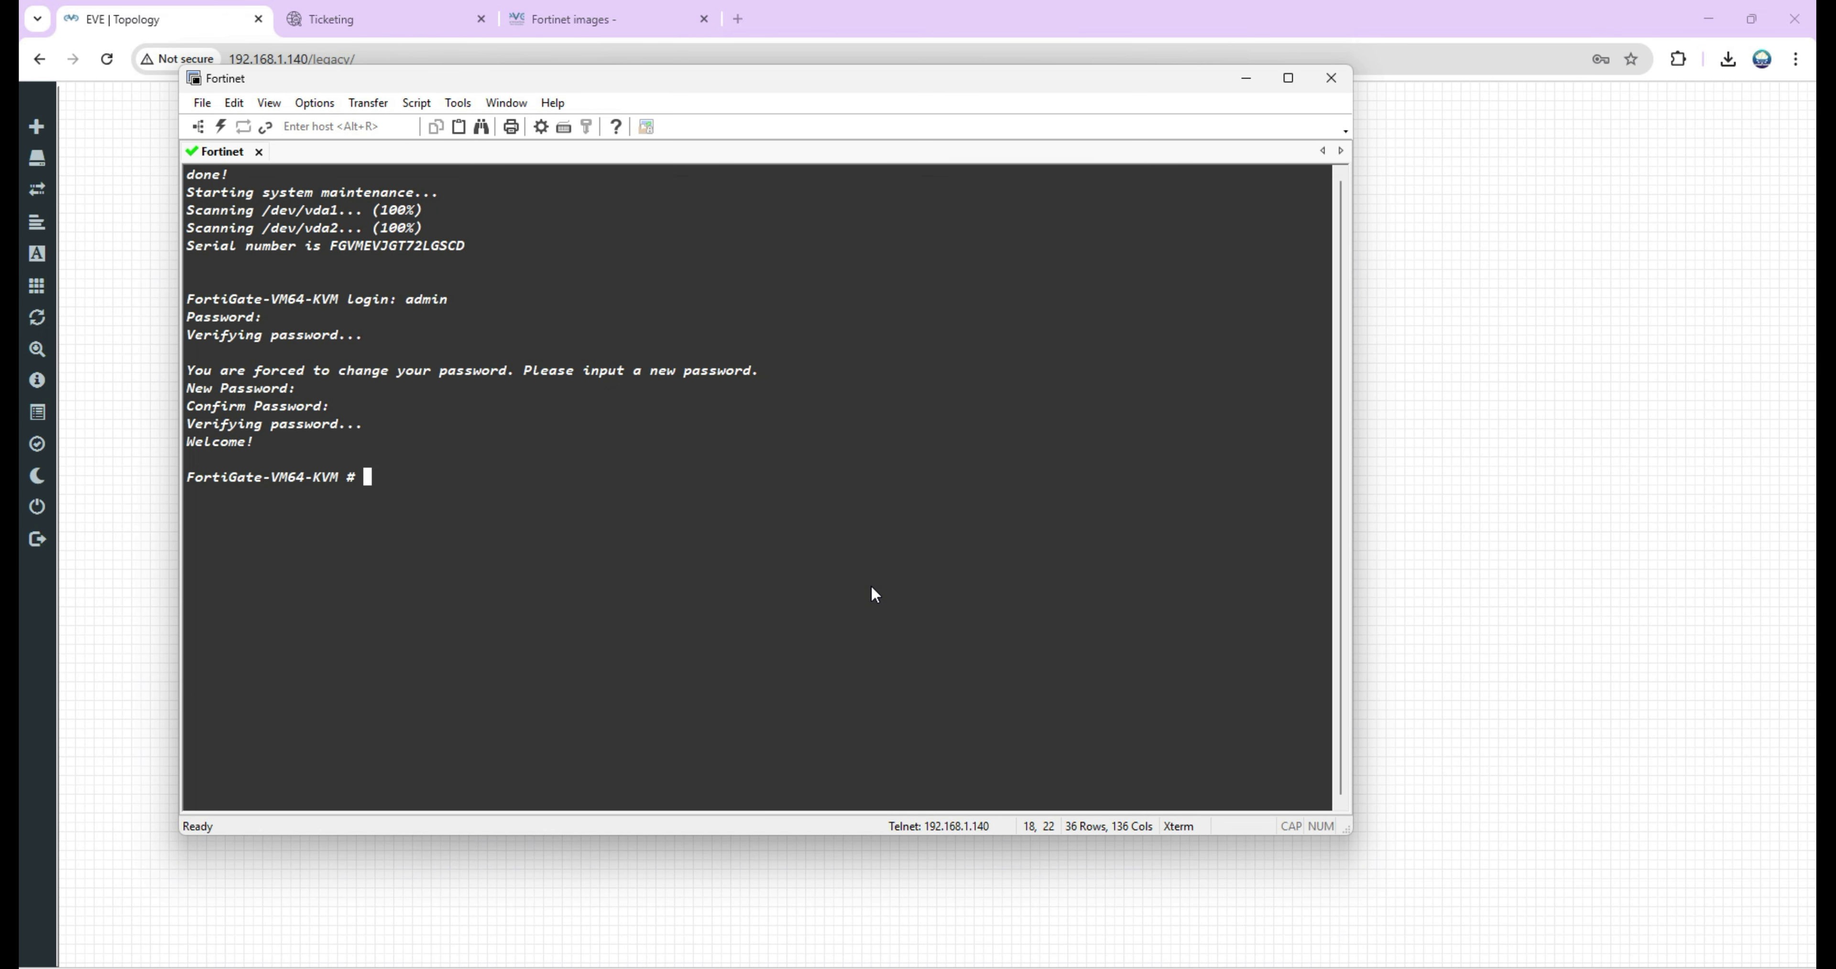
Run get sys status and review the firmware version, serial number and VM resources.
{"action": "type", "text": "get sys statuss"}
{"action": "key", "text": "Return"}
{"action": "key", "text": "Up"}
{"action": "key", "text": "BackSpace"}
{"action": "key", "text": "Return"}
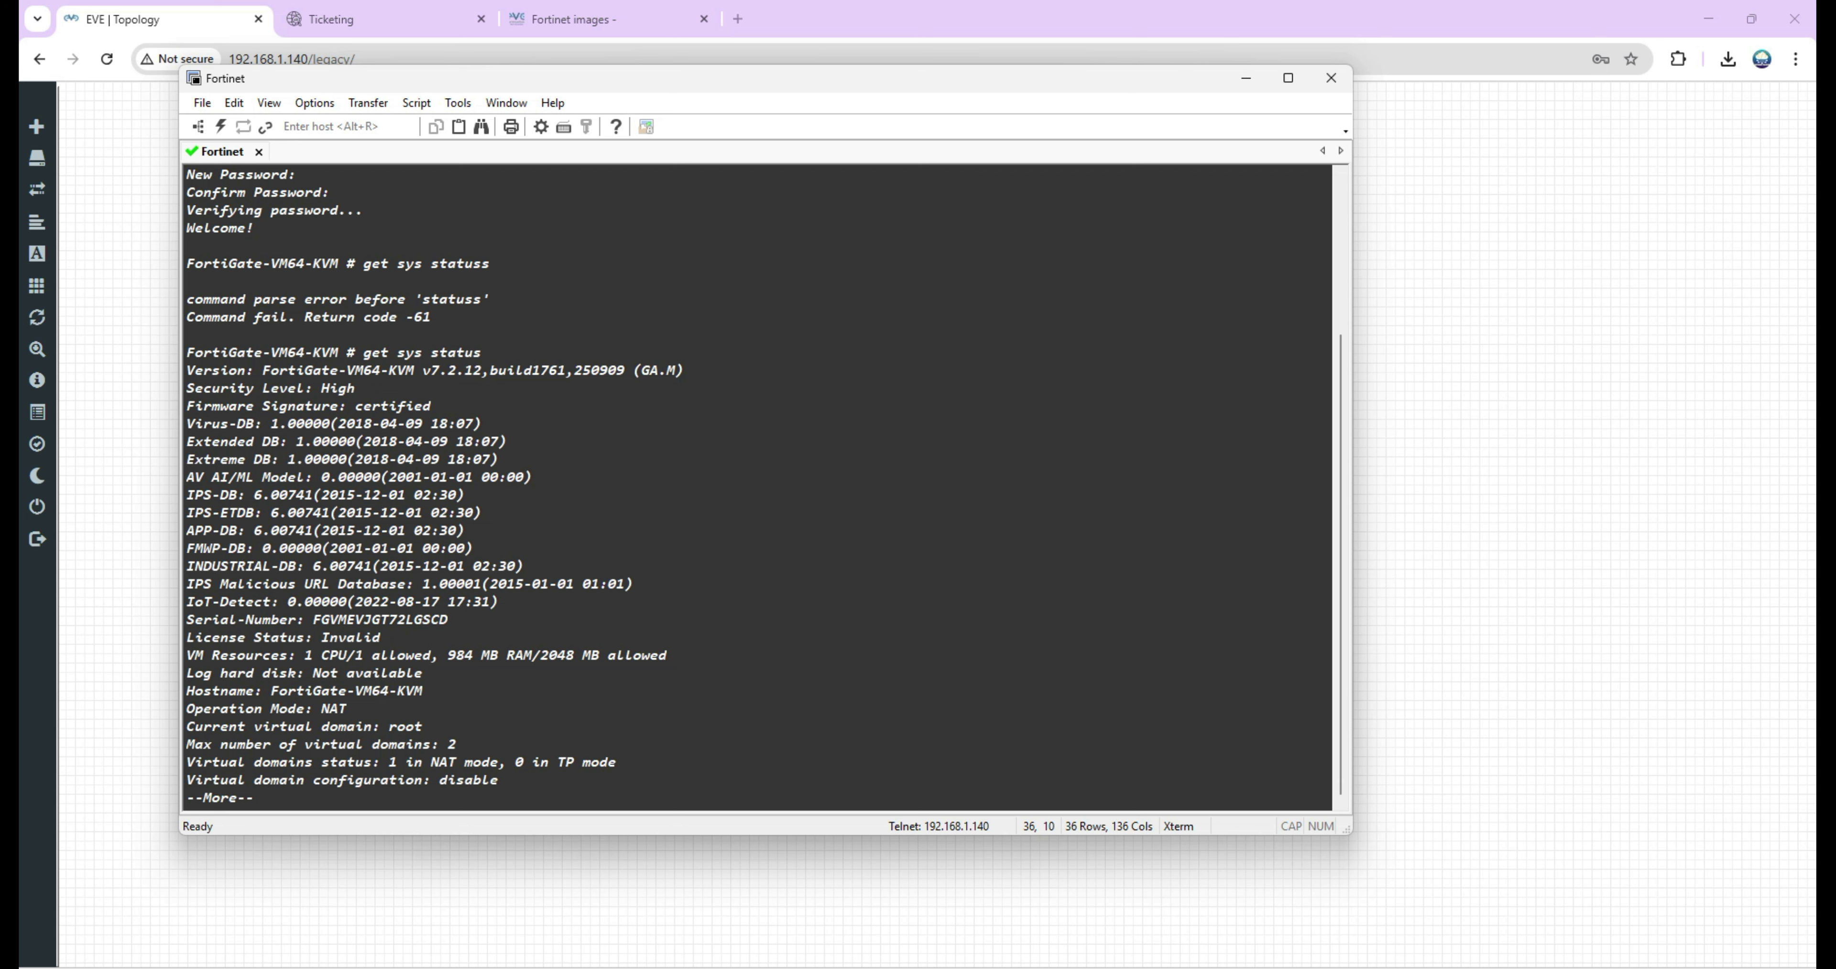
{"action": "left_click_drag", "start_coordinate": [264, 370], "coordinate": [685, 371]}
{"action": "left_click", "coordinate": [700, 445]}
{"action": "left_click_drag", "start_coordinate": [452, 616], "coordinate": [167, 625]}
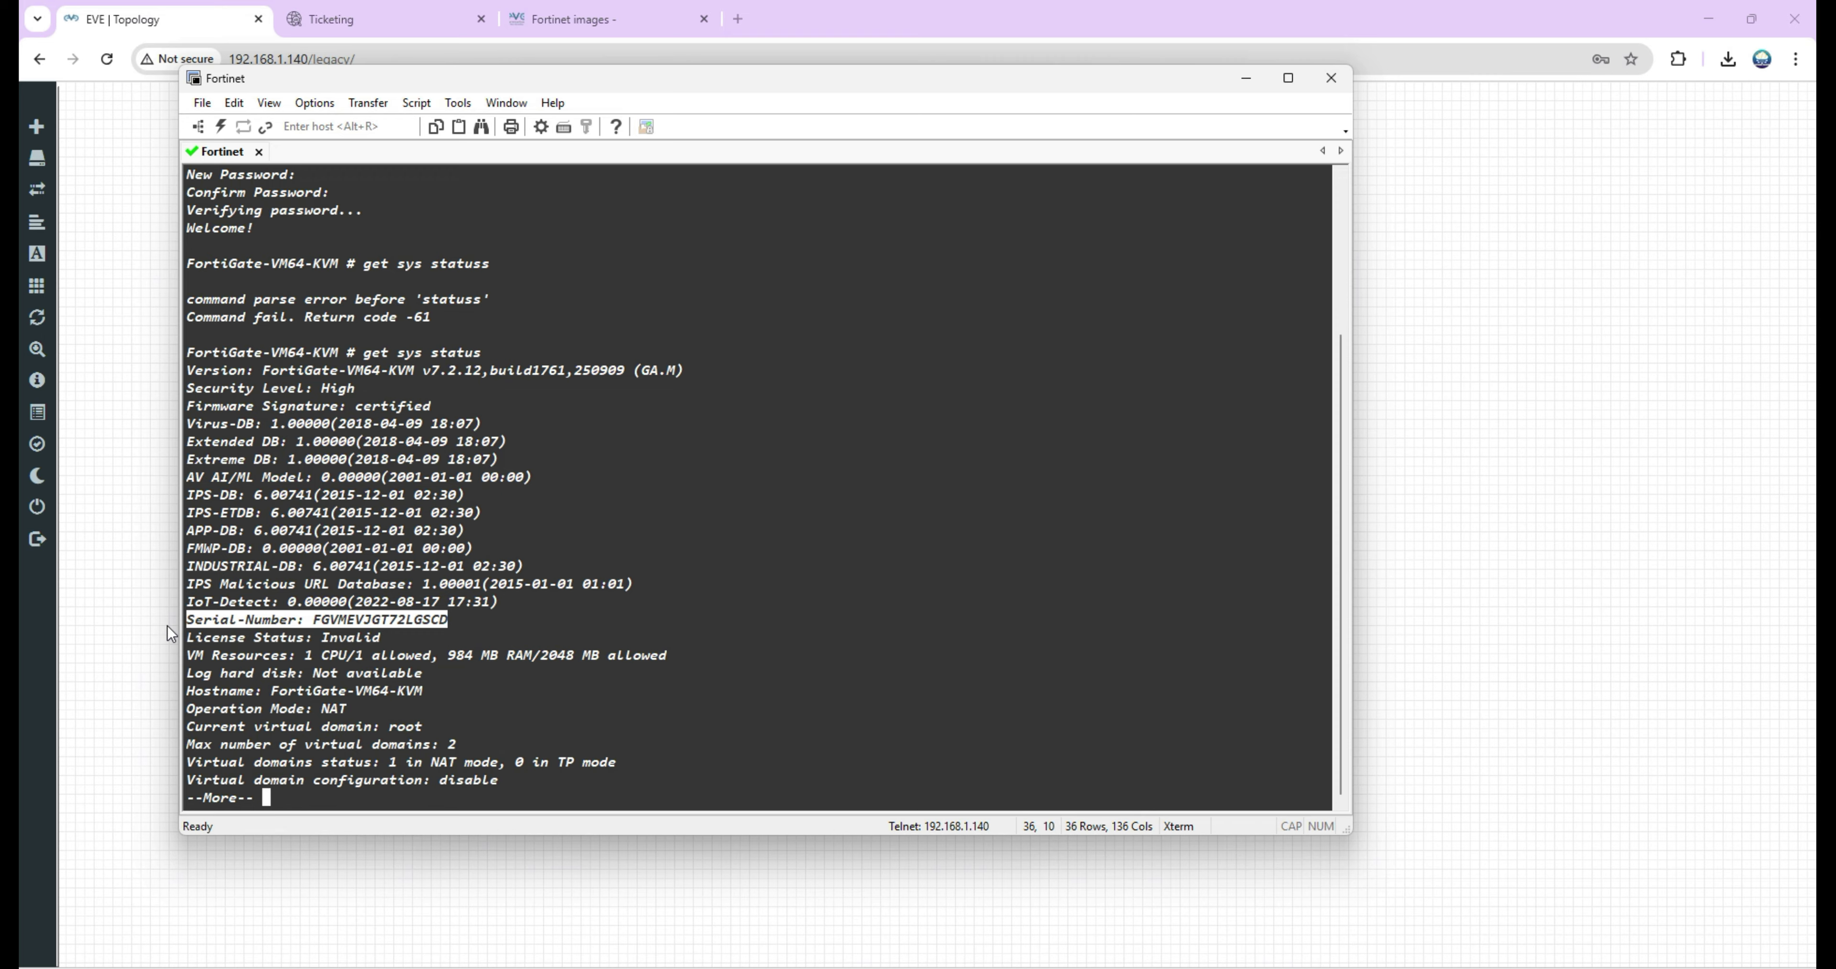
{"action": "left_click_drag", "start_coordinate": [676, 655], "coordinate": [181, 656]}
{"action": "key", "text": "space"}
List interfaces with show sys inter and highlight port1's DHCP address 192.168.1.14/24.
{"action": "type", "text": "show "}
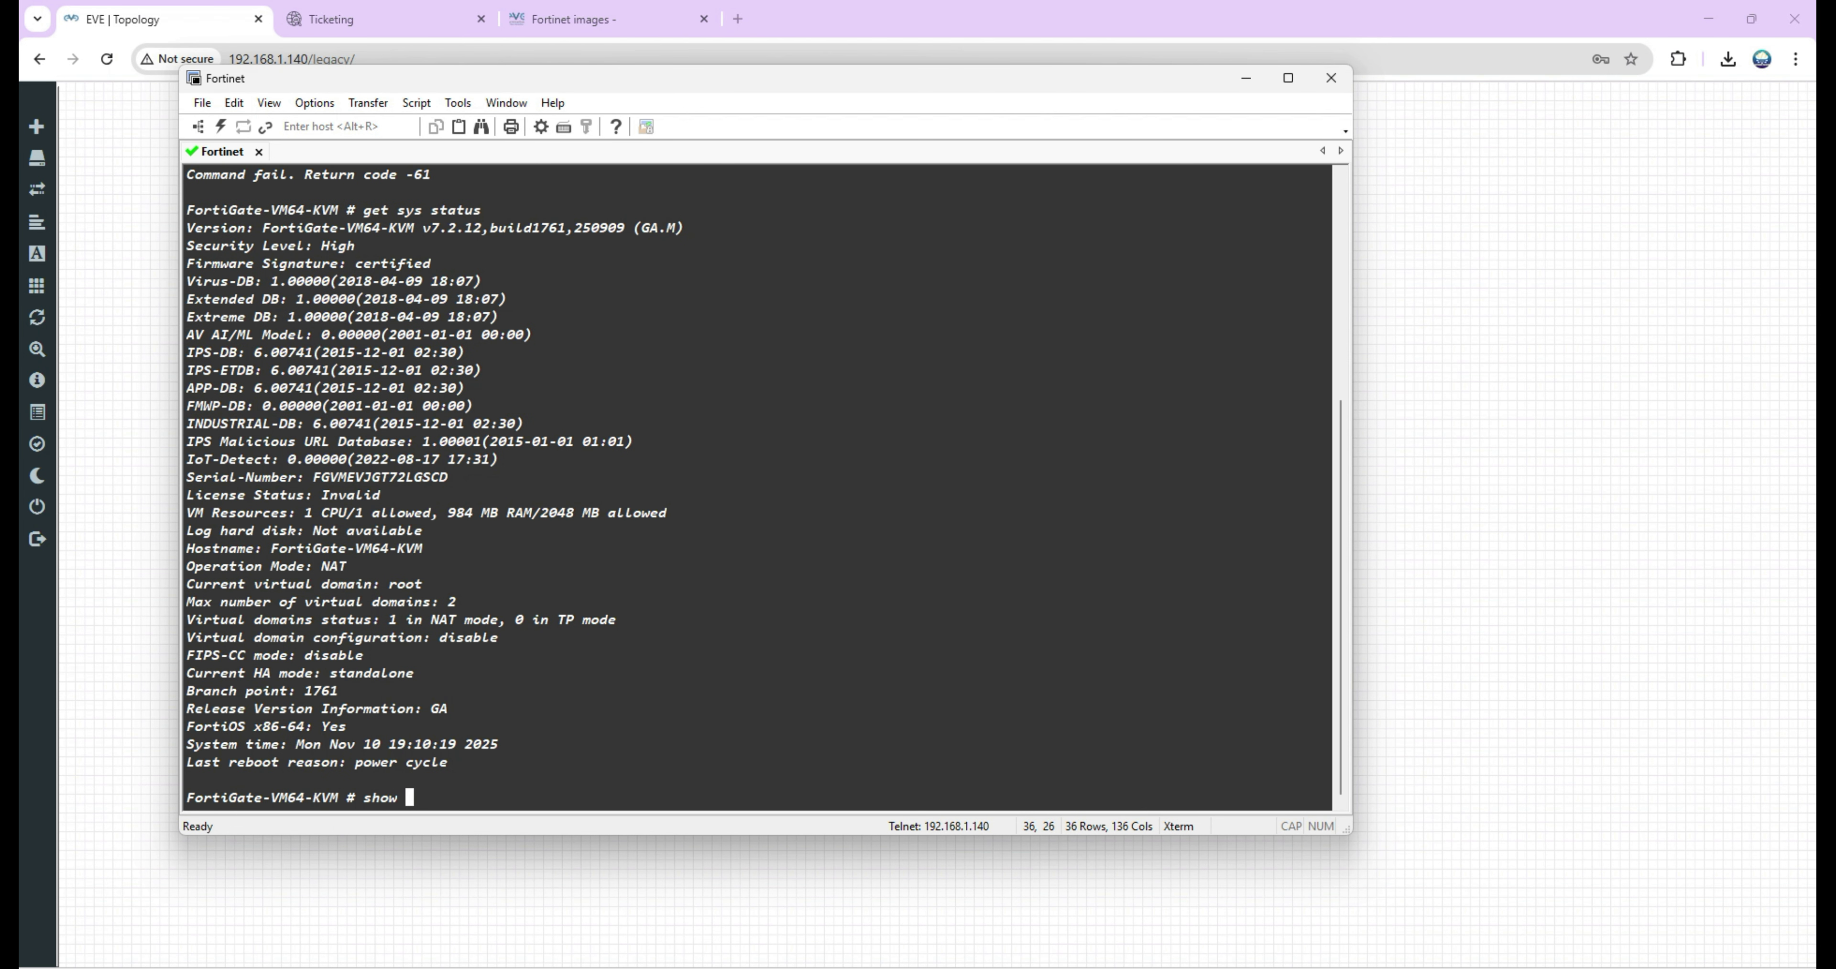
{"action": "type", "text": "sys inter"}
{"action": "key", "text": "question"}
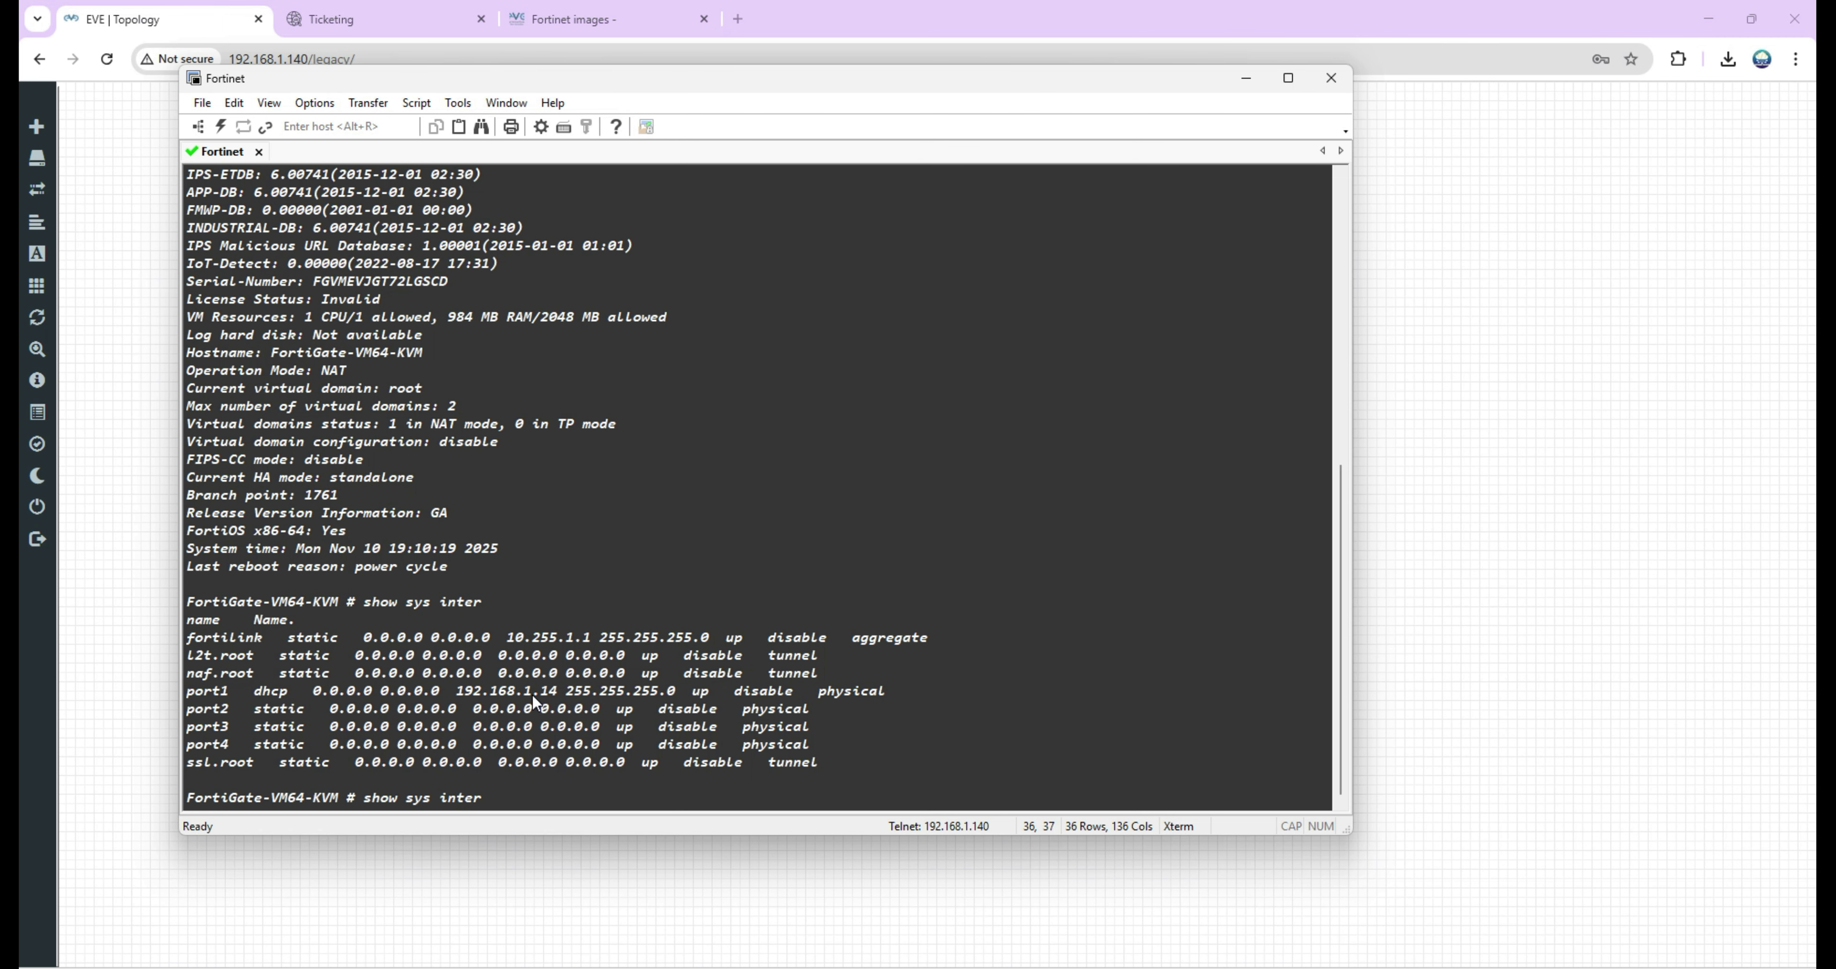
{"action": "left_click_drag", "start_coordinate": [187, 696], "coordinate": [295, 690]}
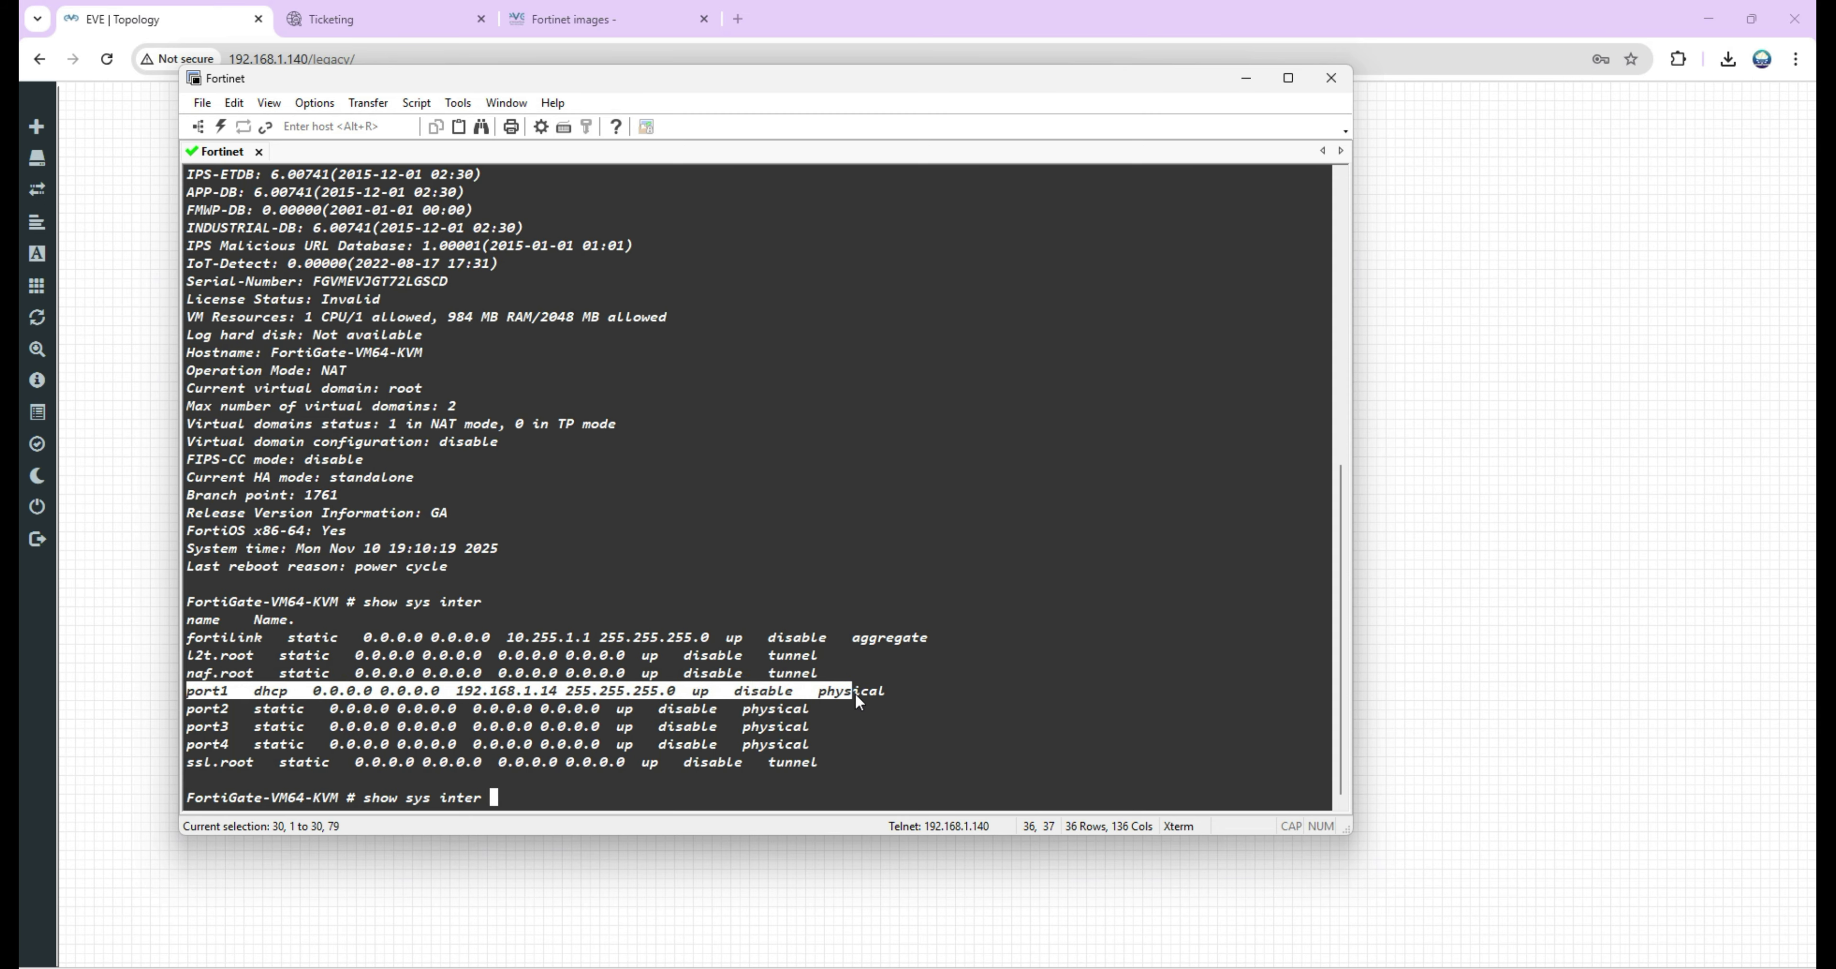
{"action": "left_click_drag", "start_coordinate": [875, 696], "coordinate": [880, 695]}
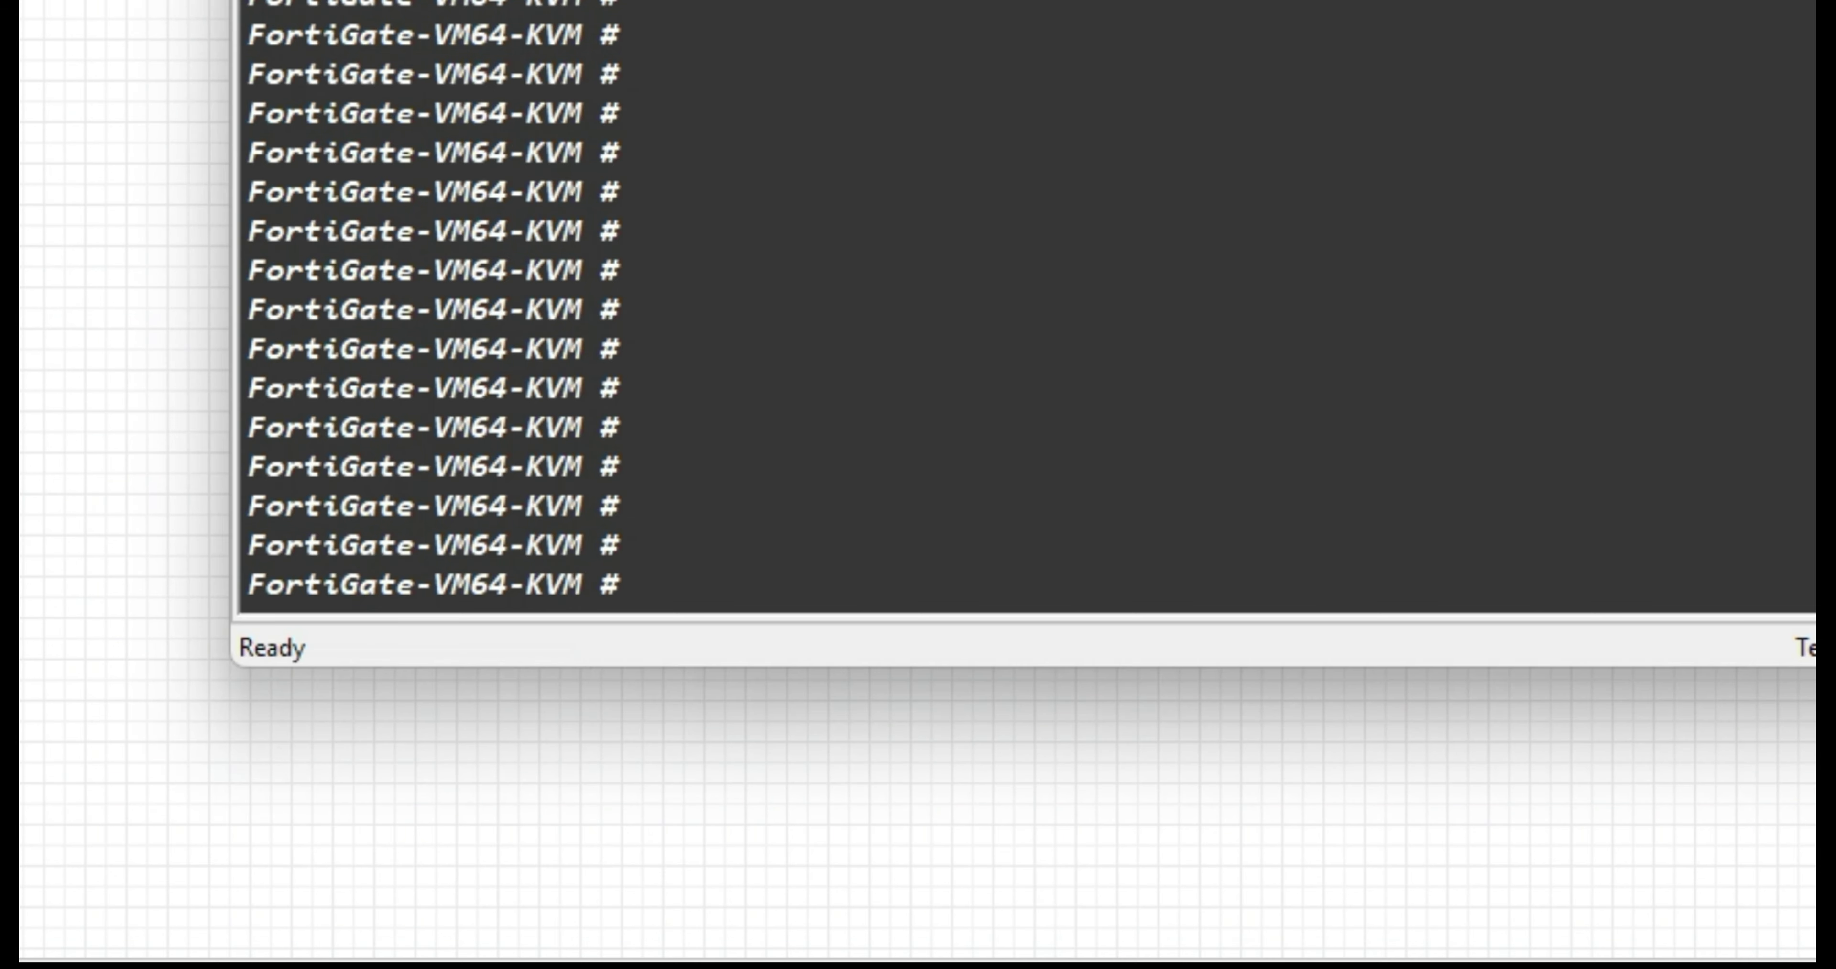
Under config sys global, set the hostname to Forti-FW-1 and commit with end.
{"action": "type", "text": "config "}
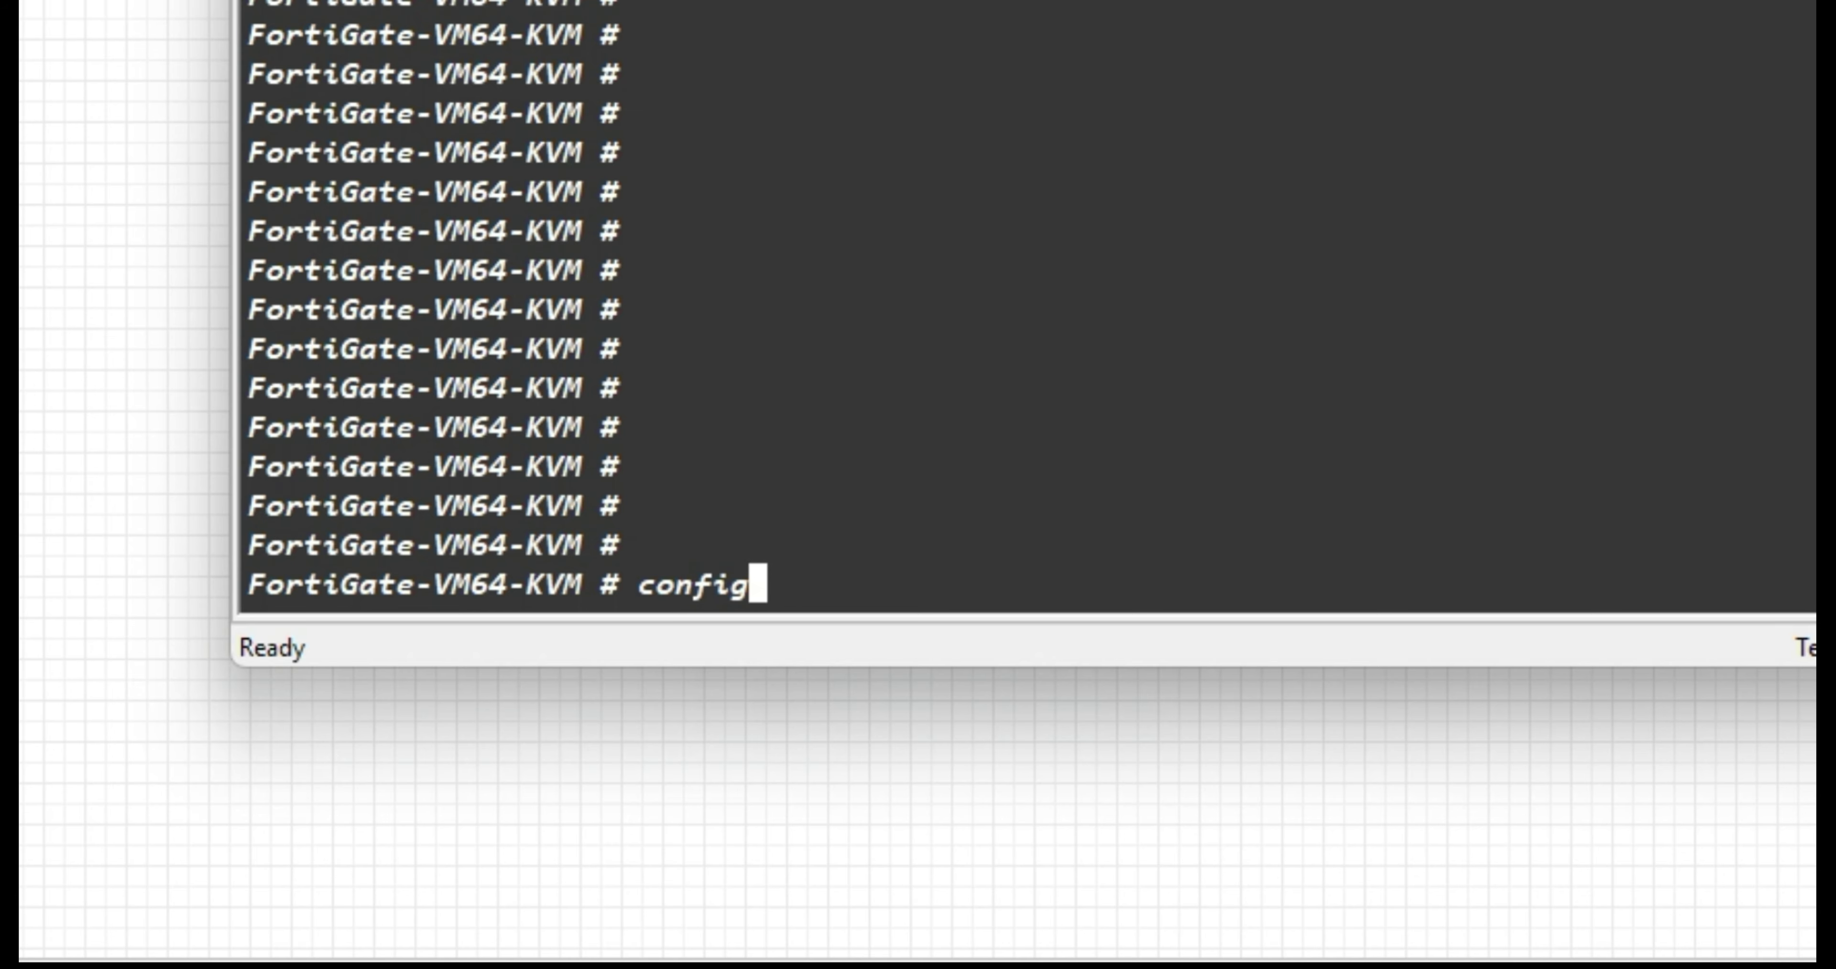
{"action": "type", "text": "sys "}
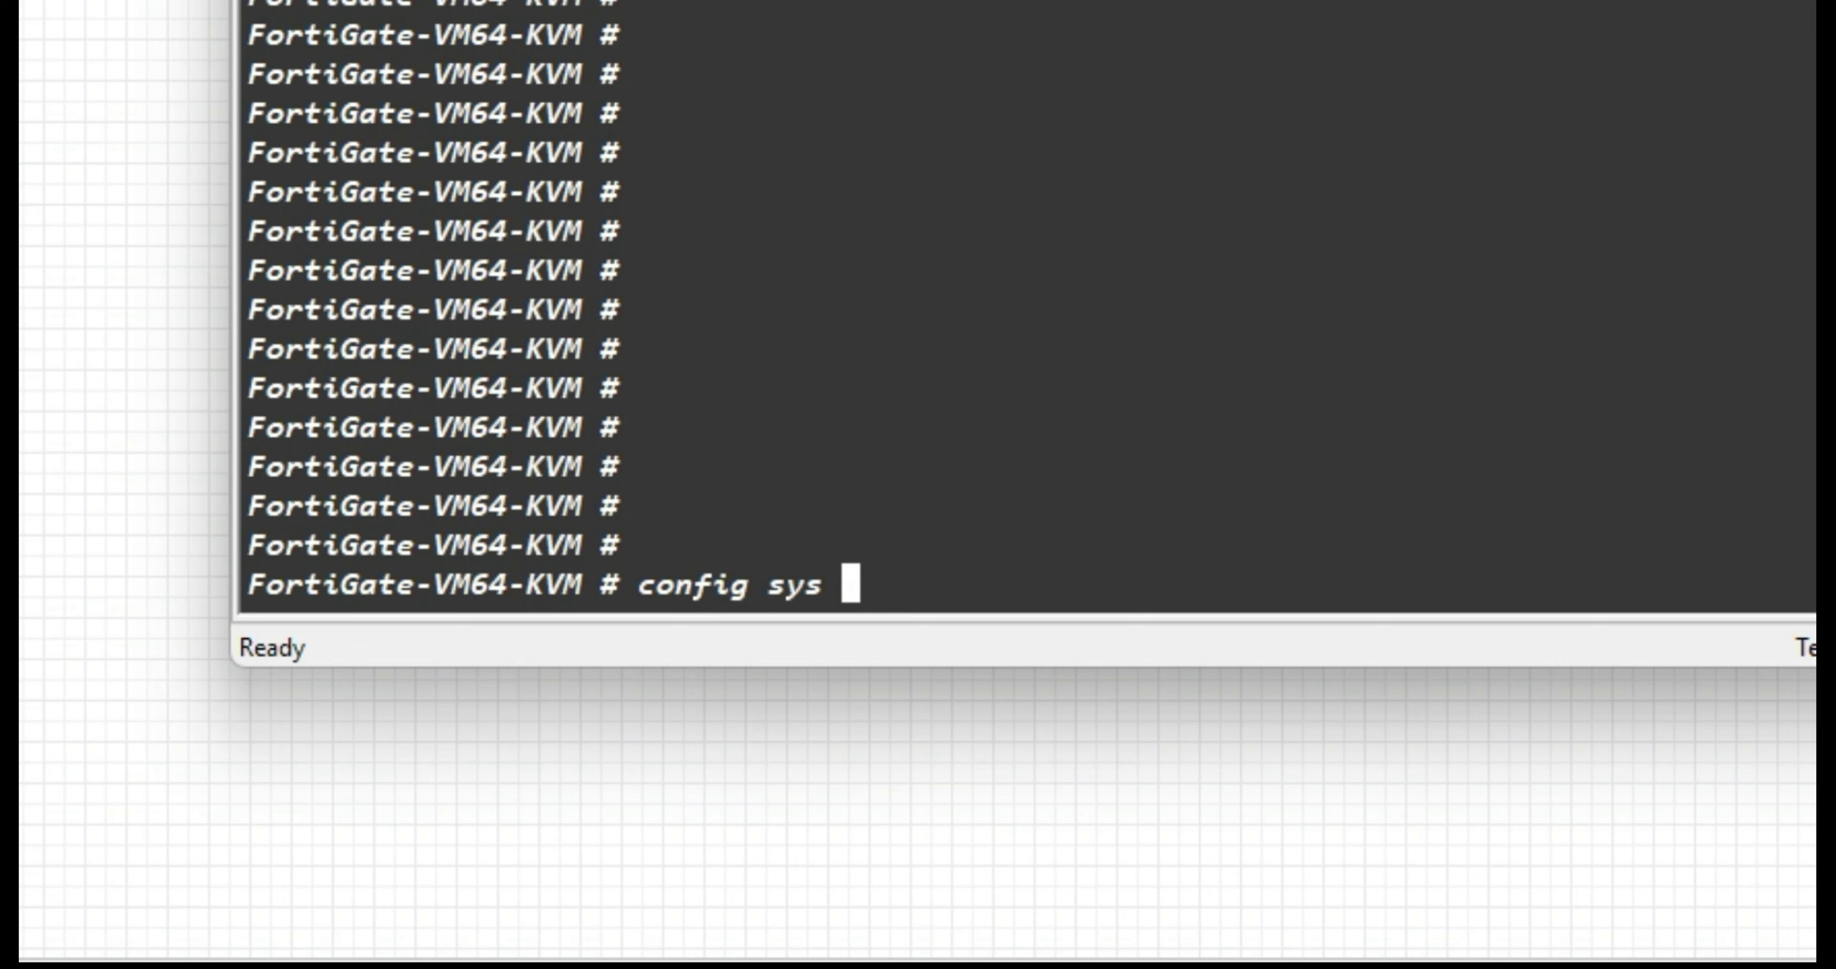
{"action": "type", "text": "global"}
{"action": "key", "text": "Return"}
{"action": "type", "text": "set host"}
{"action": "key", "text": "Tab"}
{"action": "type", "text": "Forti-FW-1"}
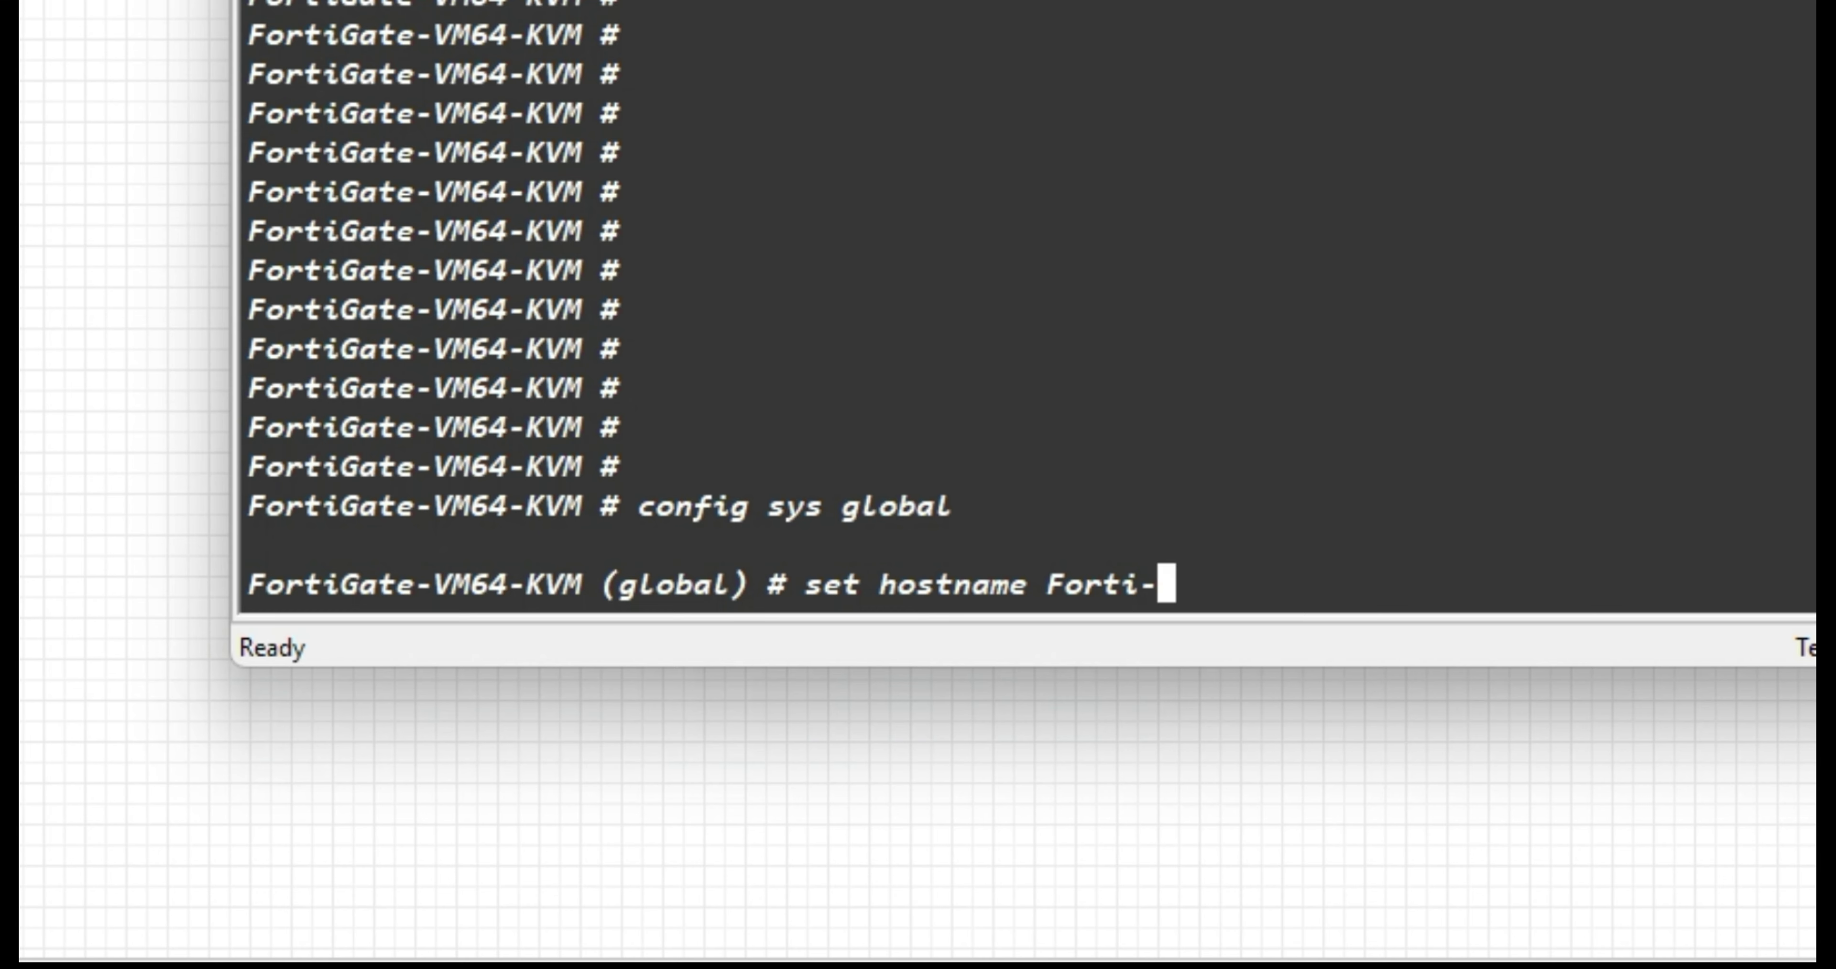
{"action": "key", "text": "Return"}
{"action": "type", "text": "e"}
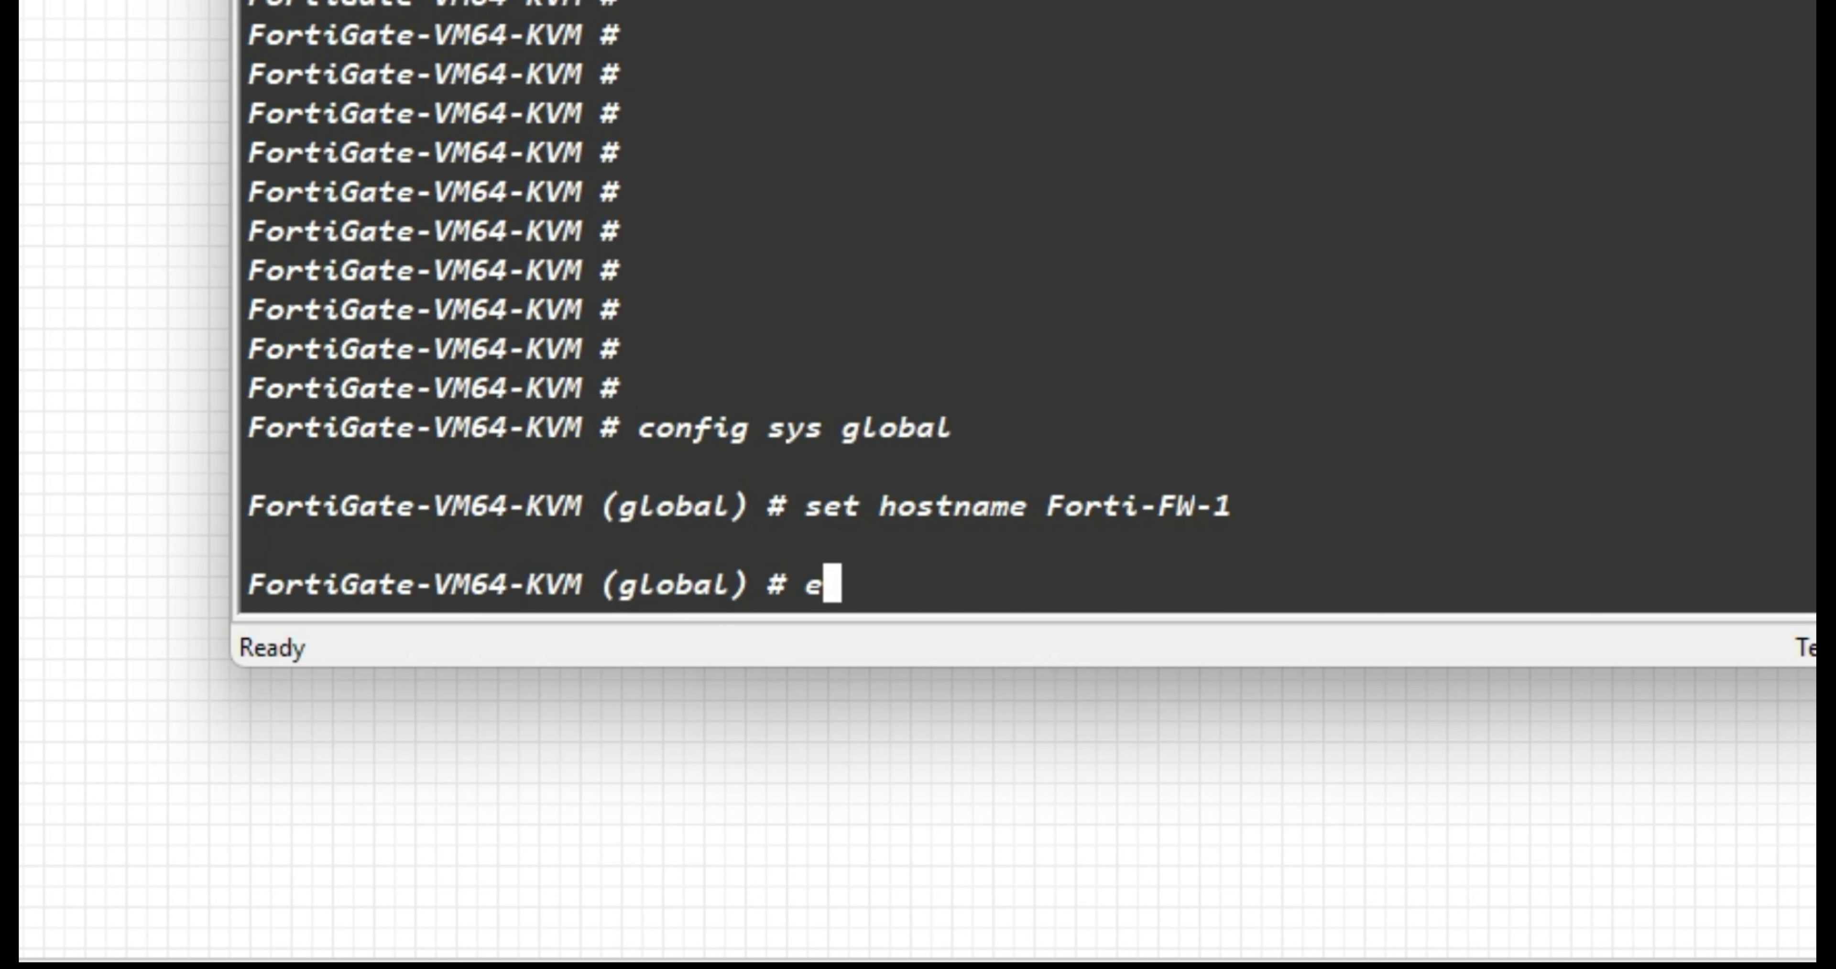
{"action": "type", "text": "nd"}
{"action": "key", "text": "Return"}
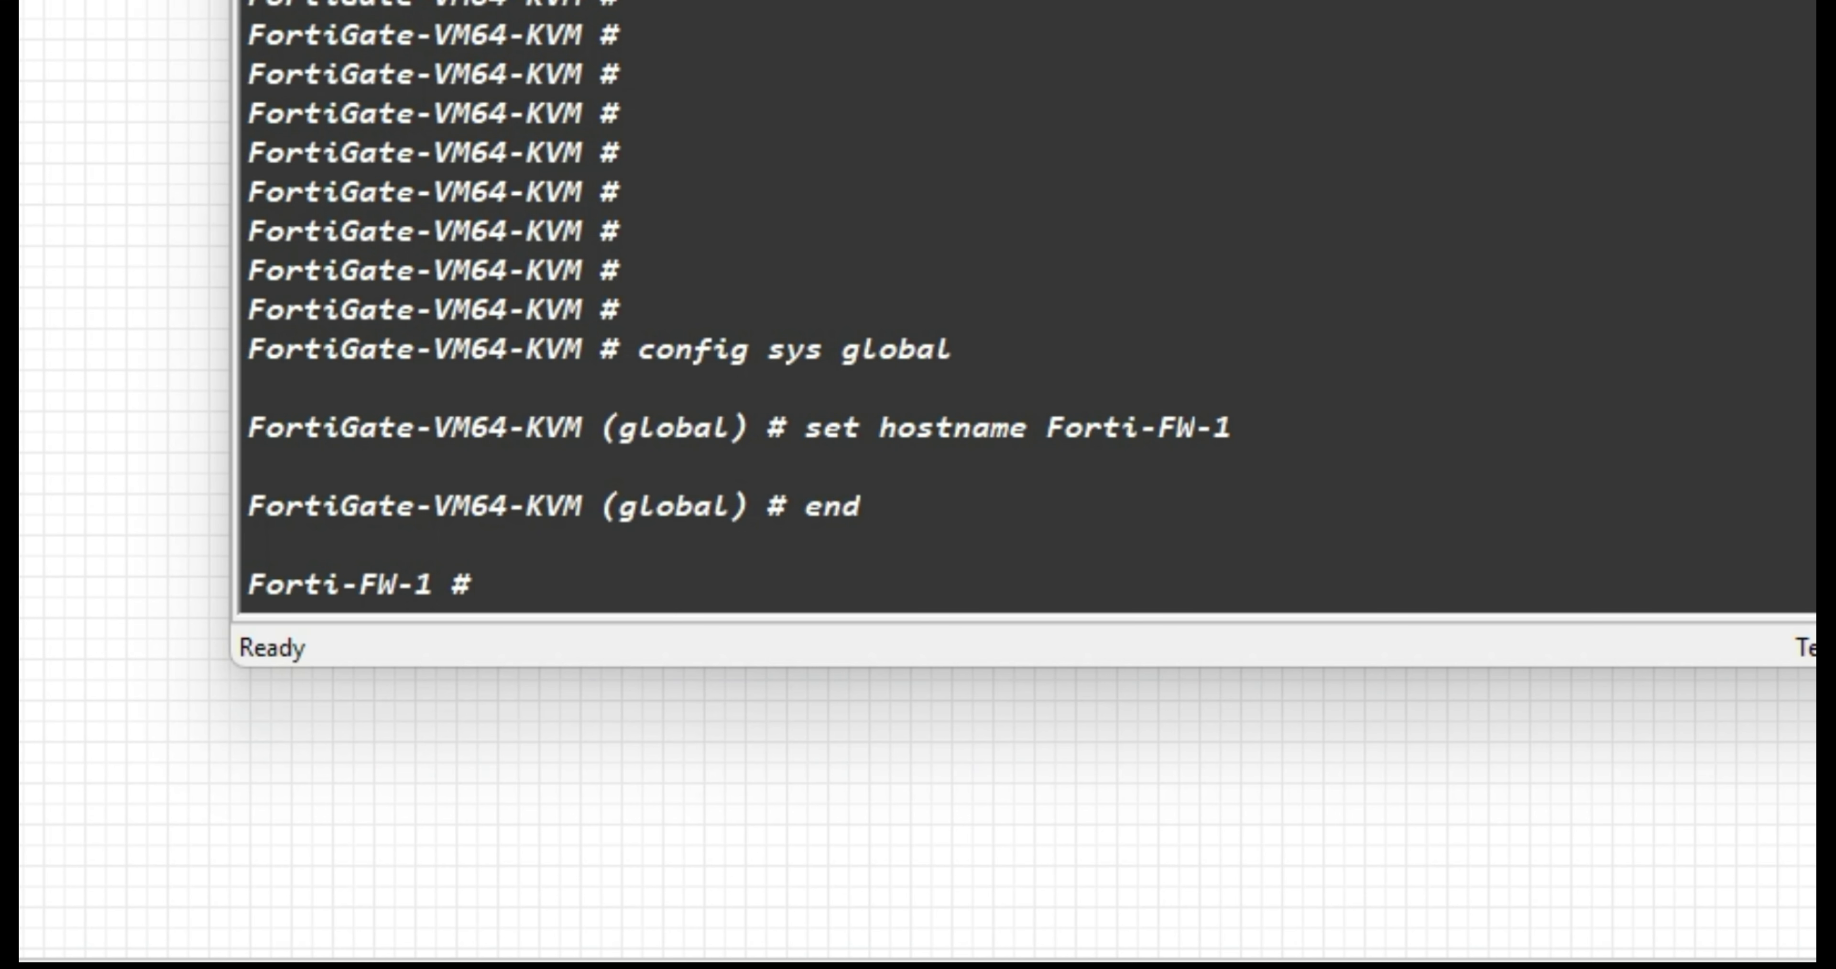
Set port1 to static mode with IP 192.168.1.111 255.255.255.0.
{"action": "type", "text": "config "}
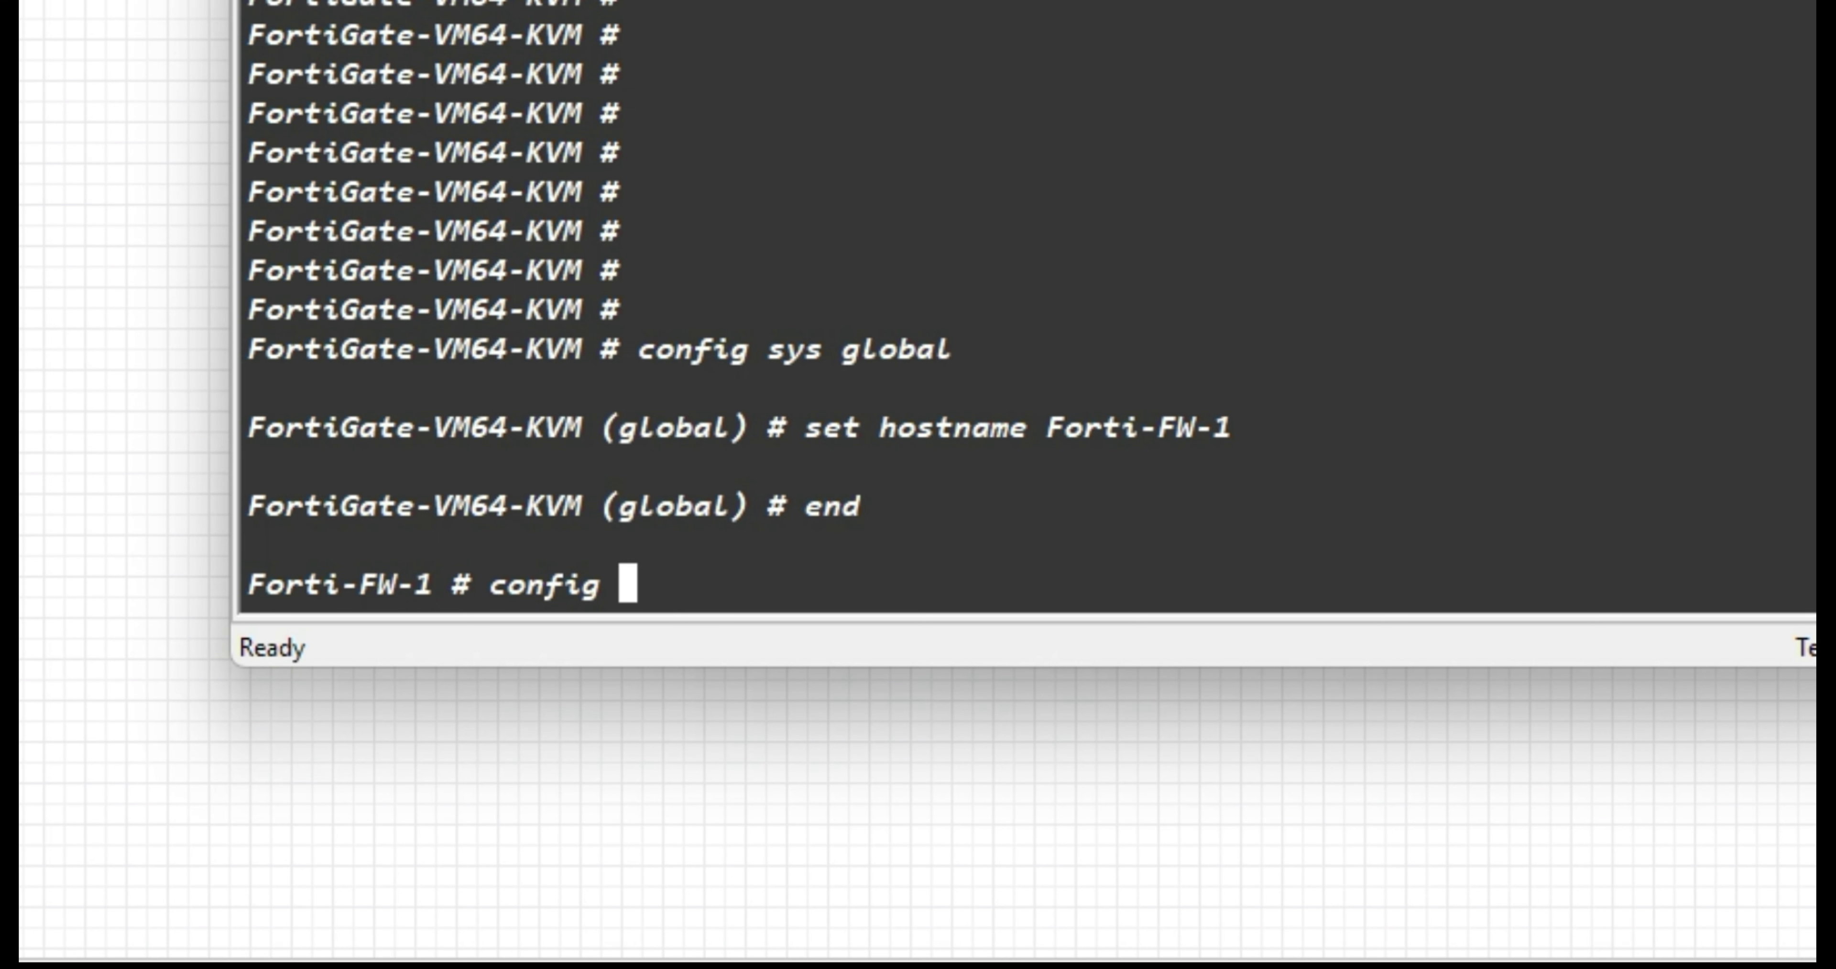
{"action": "type", "text": "sys interface"}
{"action": "key", "text": "Return"}
{"action": "type", "text": "edit poe"}
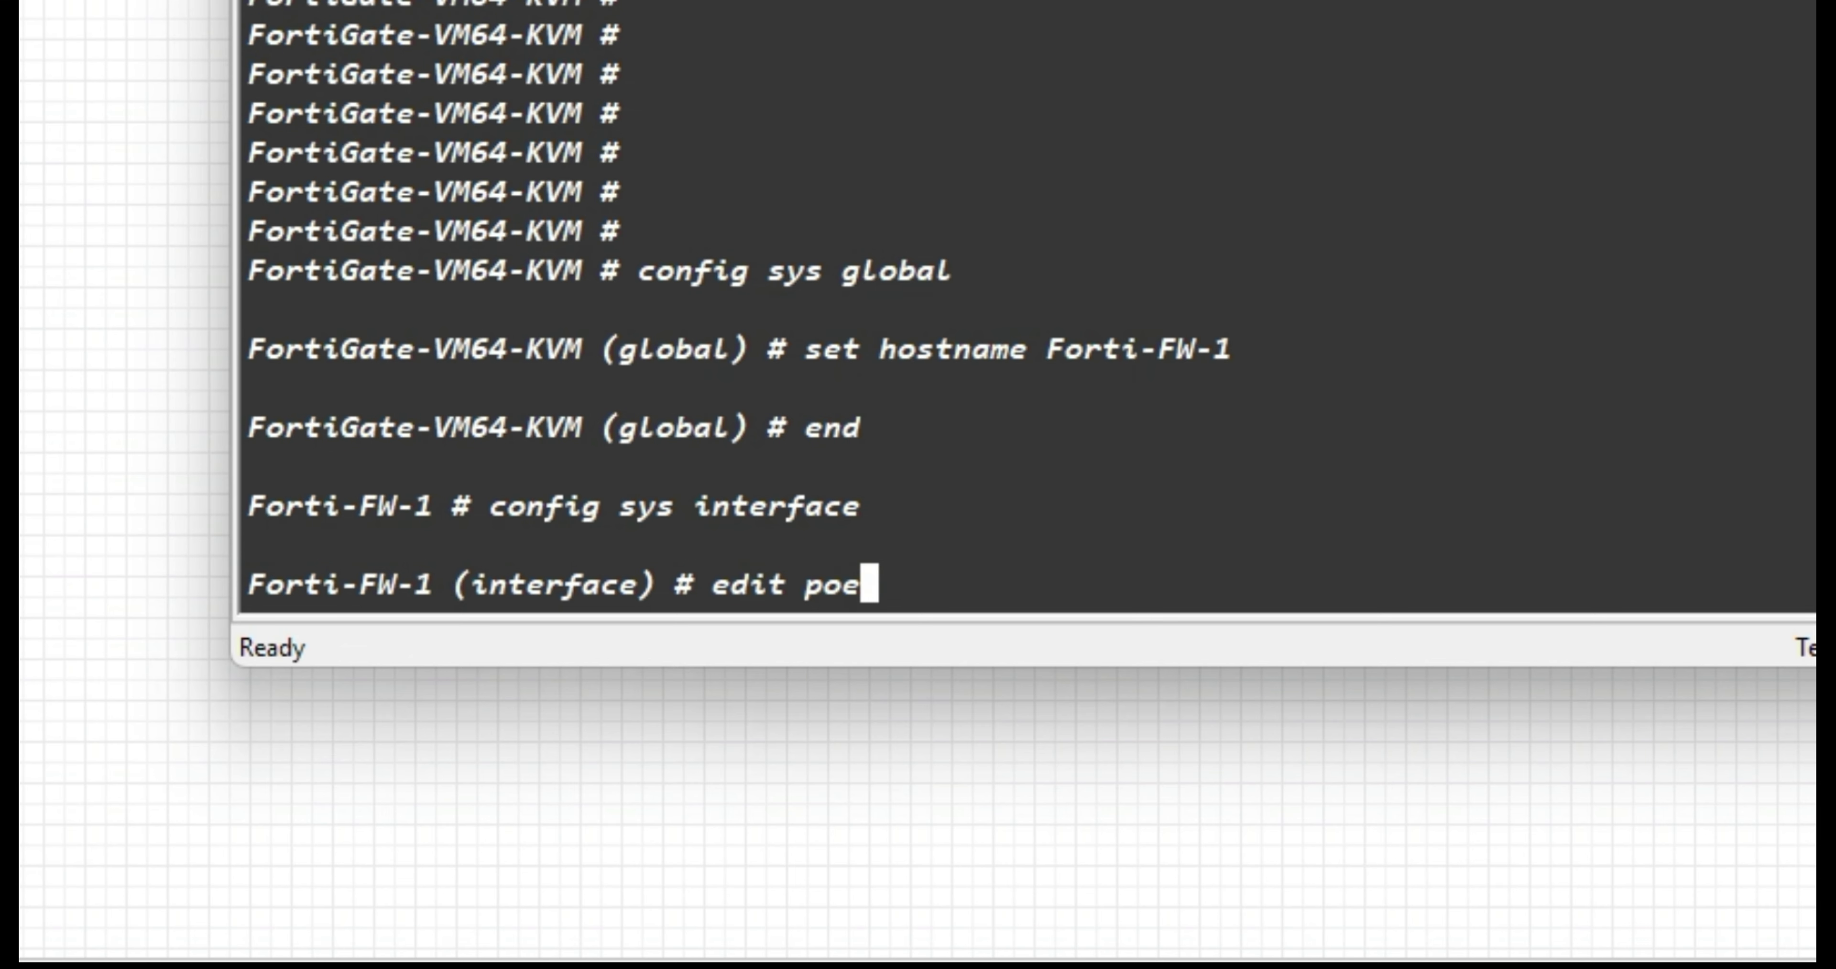
{"action": "key", "text": "BackSpace"}
{"action": "type", "text": "rt1"}
{"action": "key", "text": "Return"}
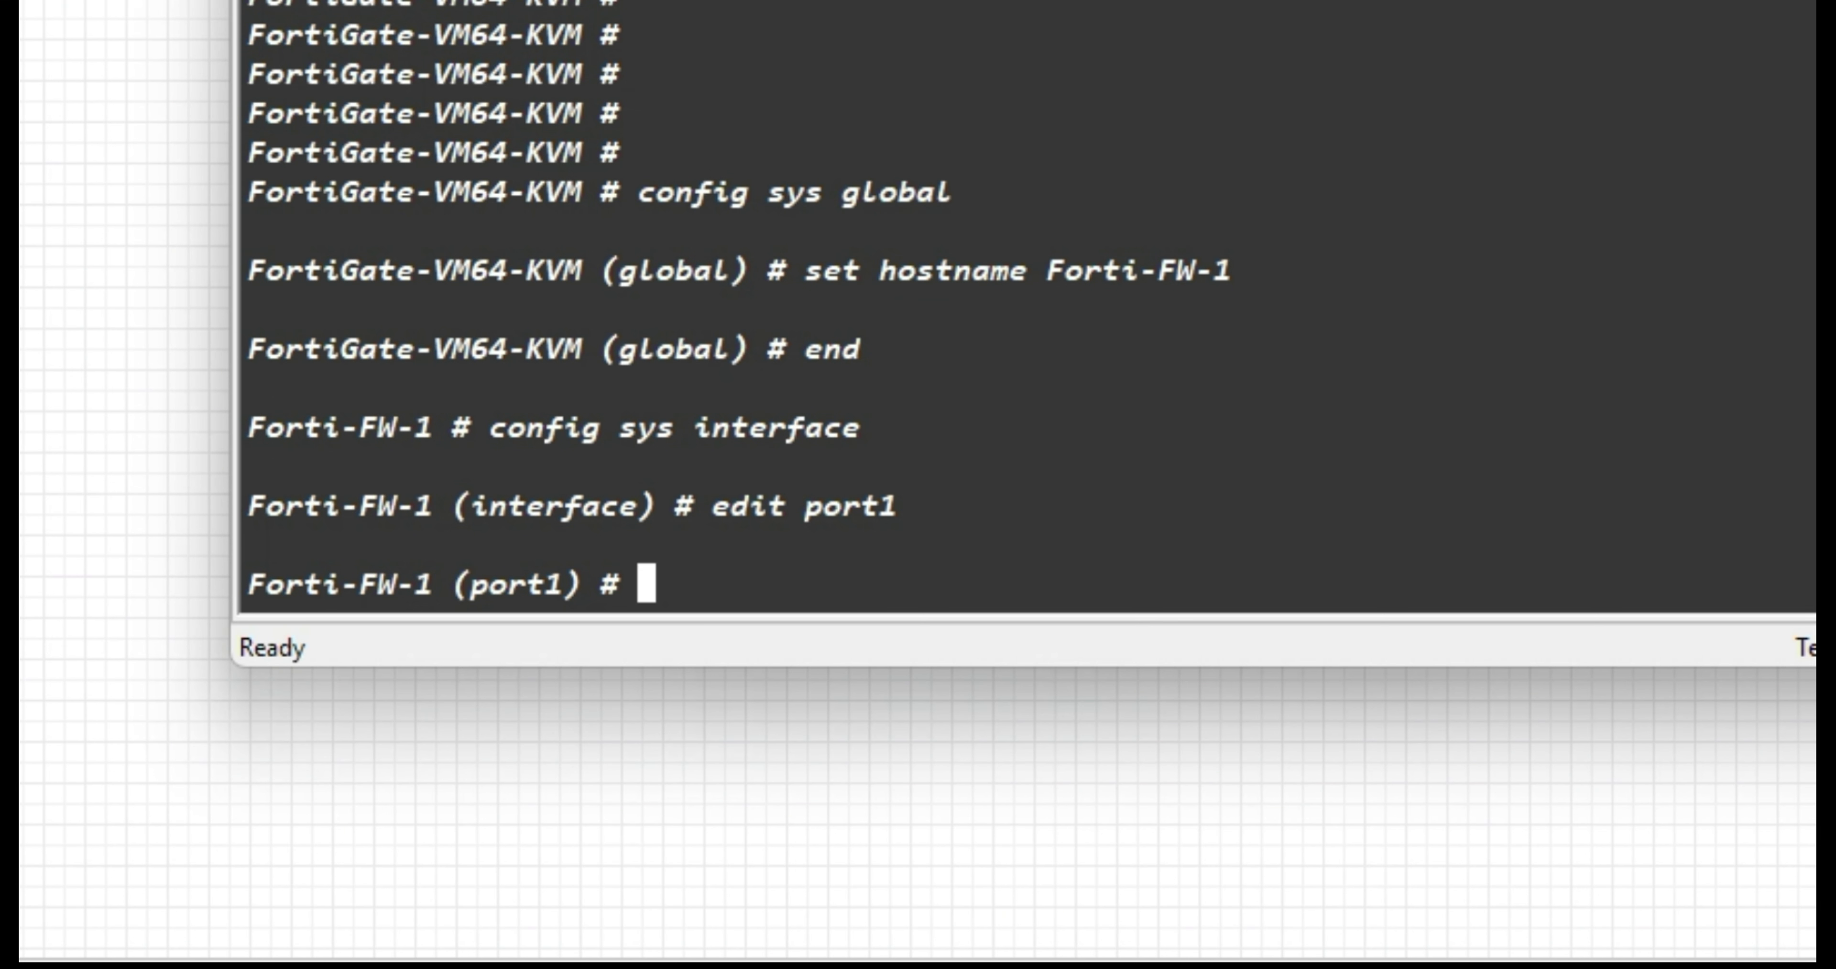
{"action": "type", "text": "set mode static"}
{"action": "key", "text": "Return"}
{"action": "type", "text": "set ip 192.168."}
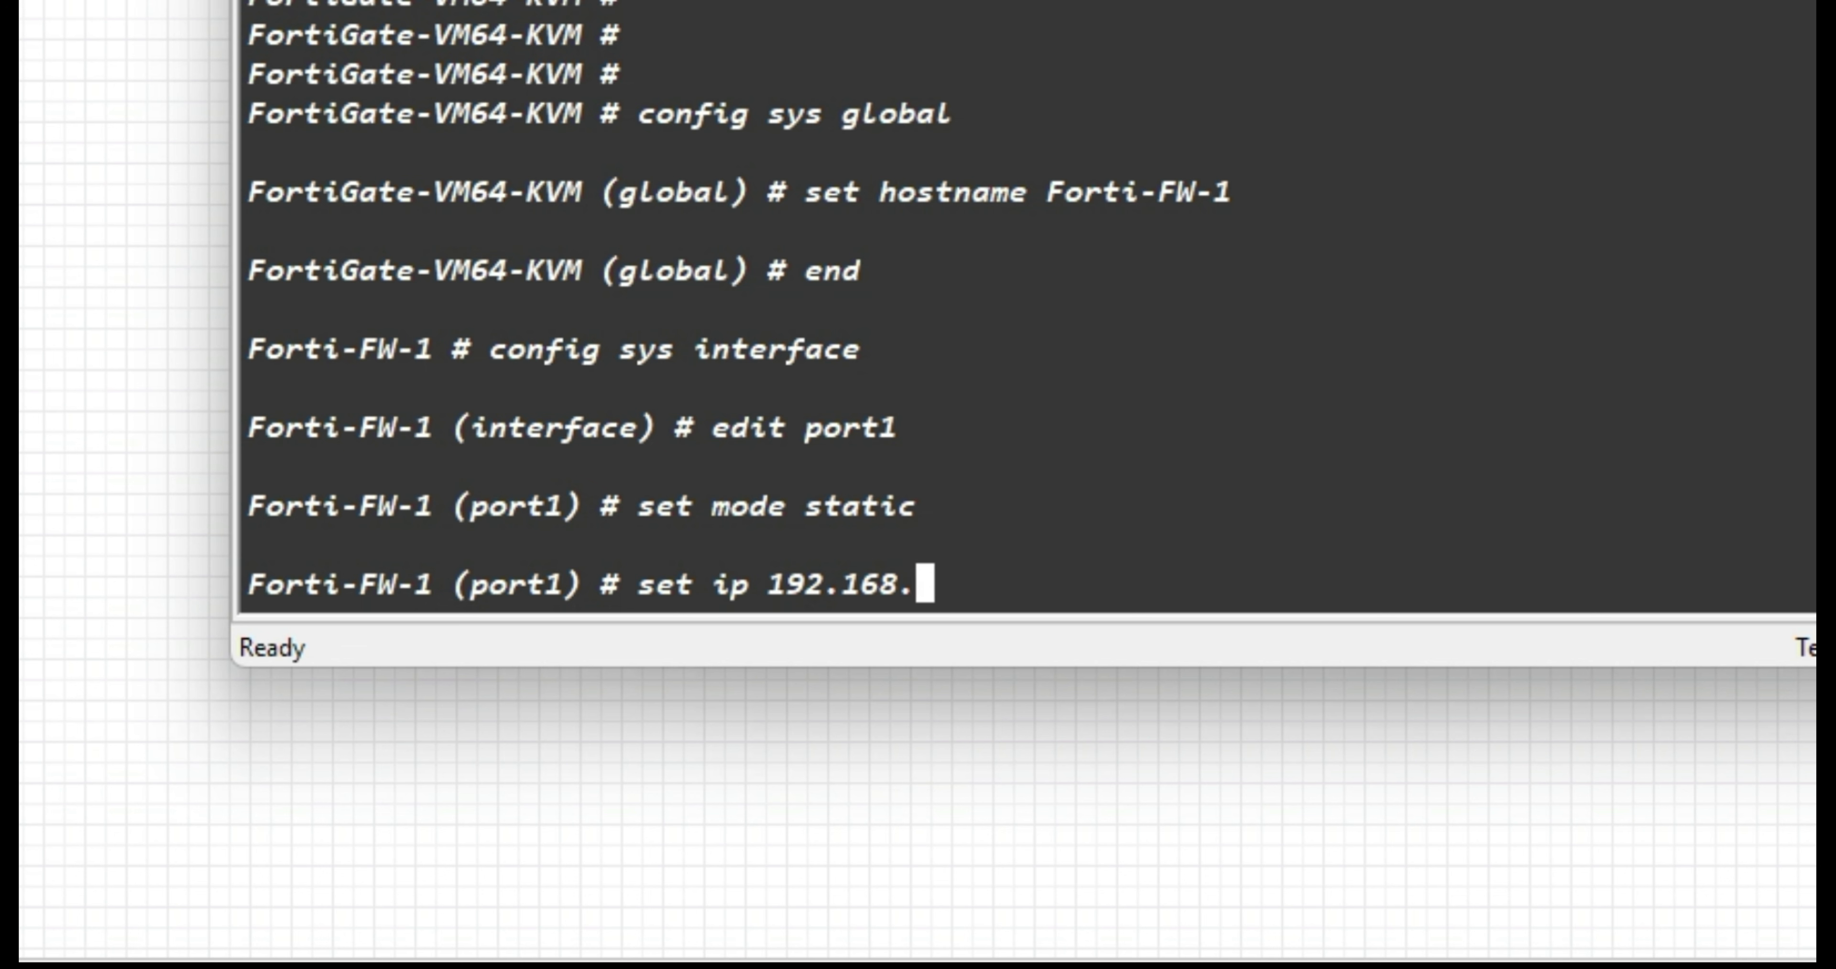
{"action": "type", "text": "1.111 255.255.255.0"}
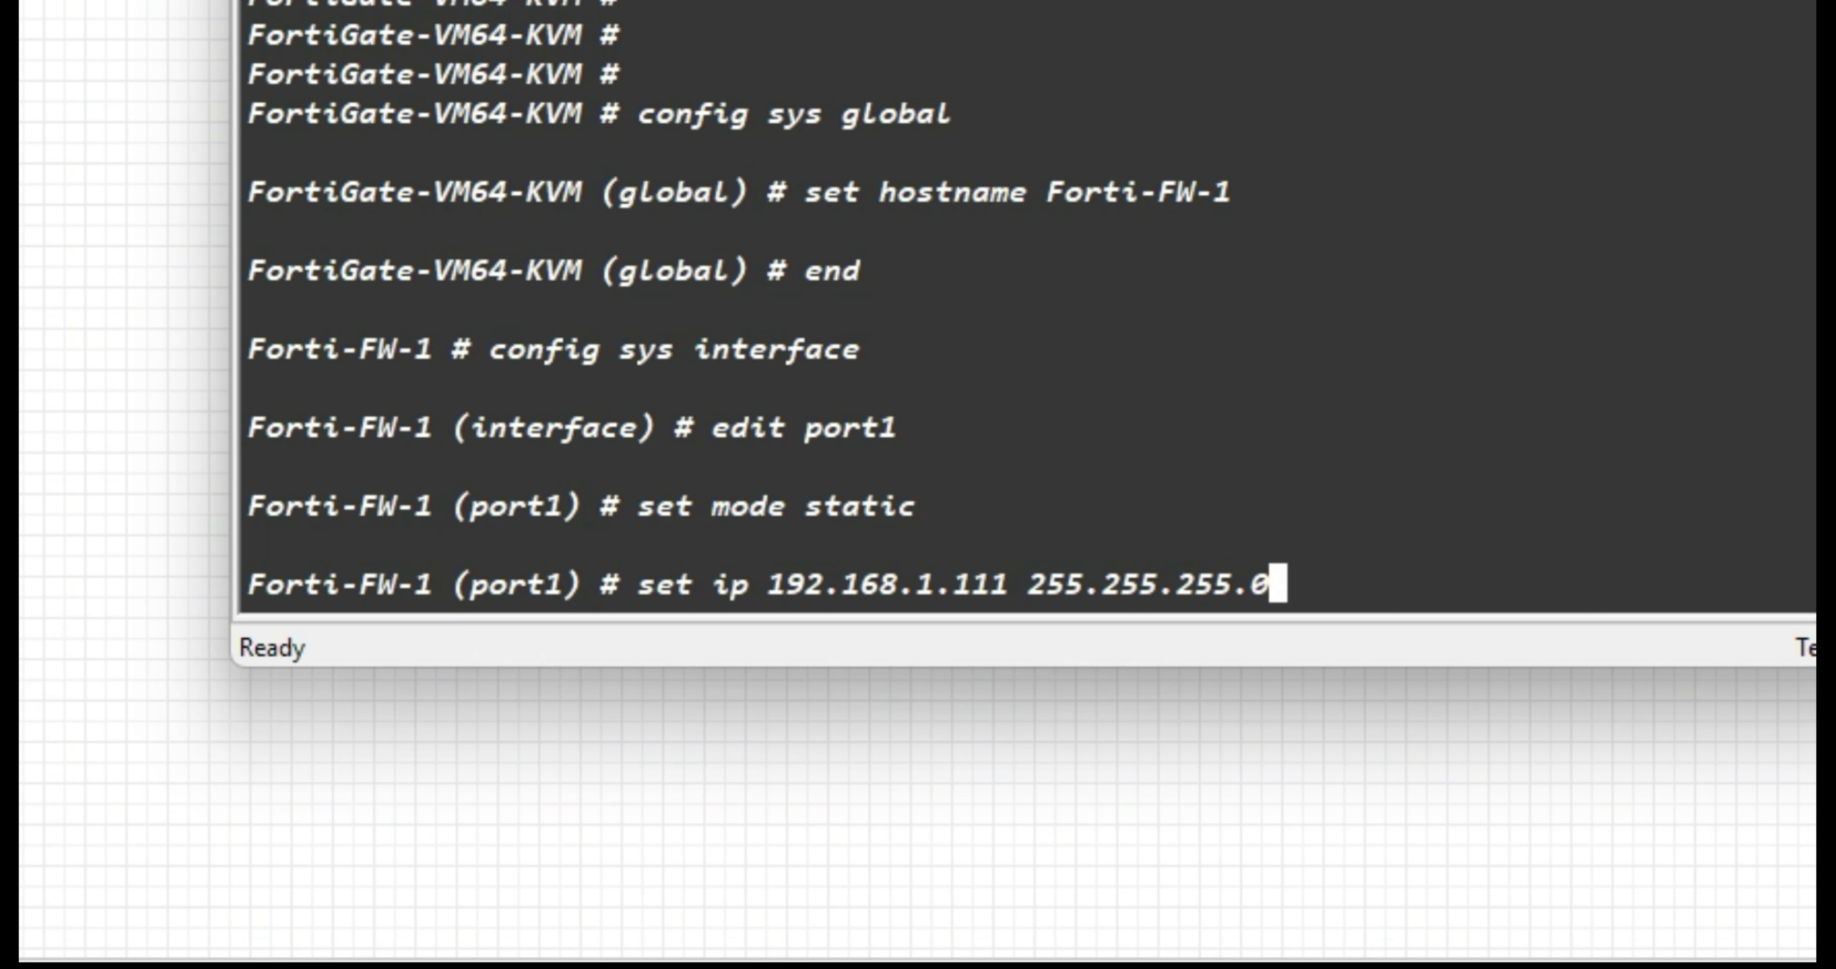
{"action": "key", "text": "Return"}
Allow ping, HTTPS, SSH, HTTP and Telnet on port1, describe it 'Managament-API', and save.
{"action": "type", "text": "set allowaccess "}
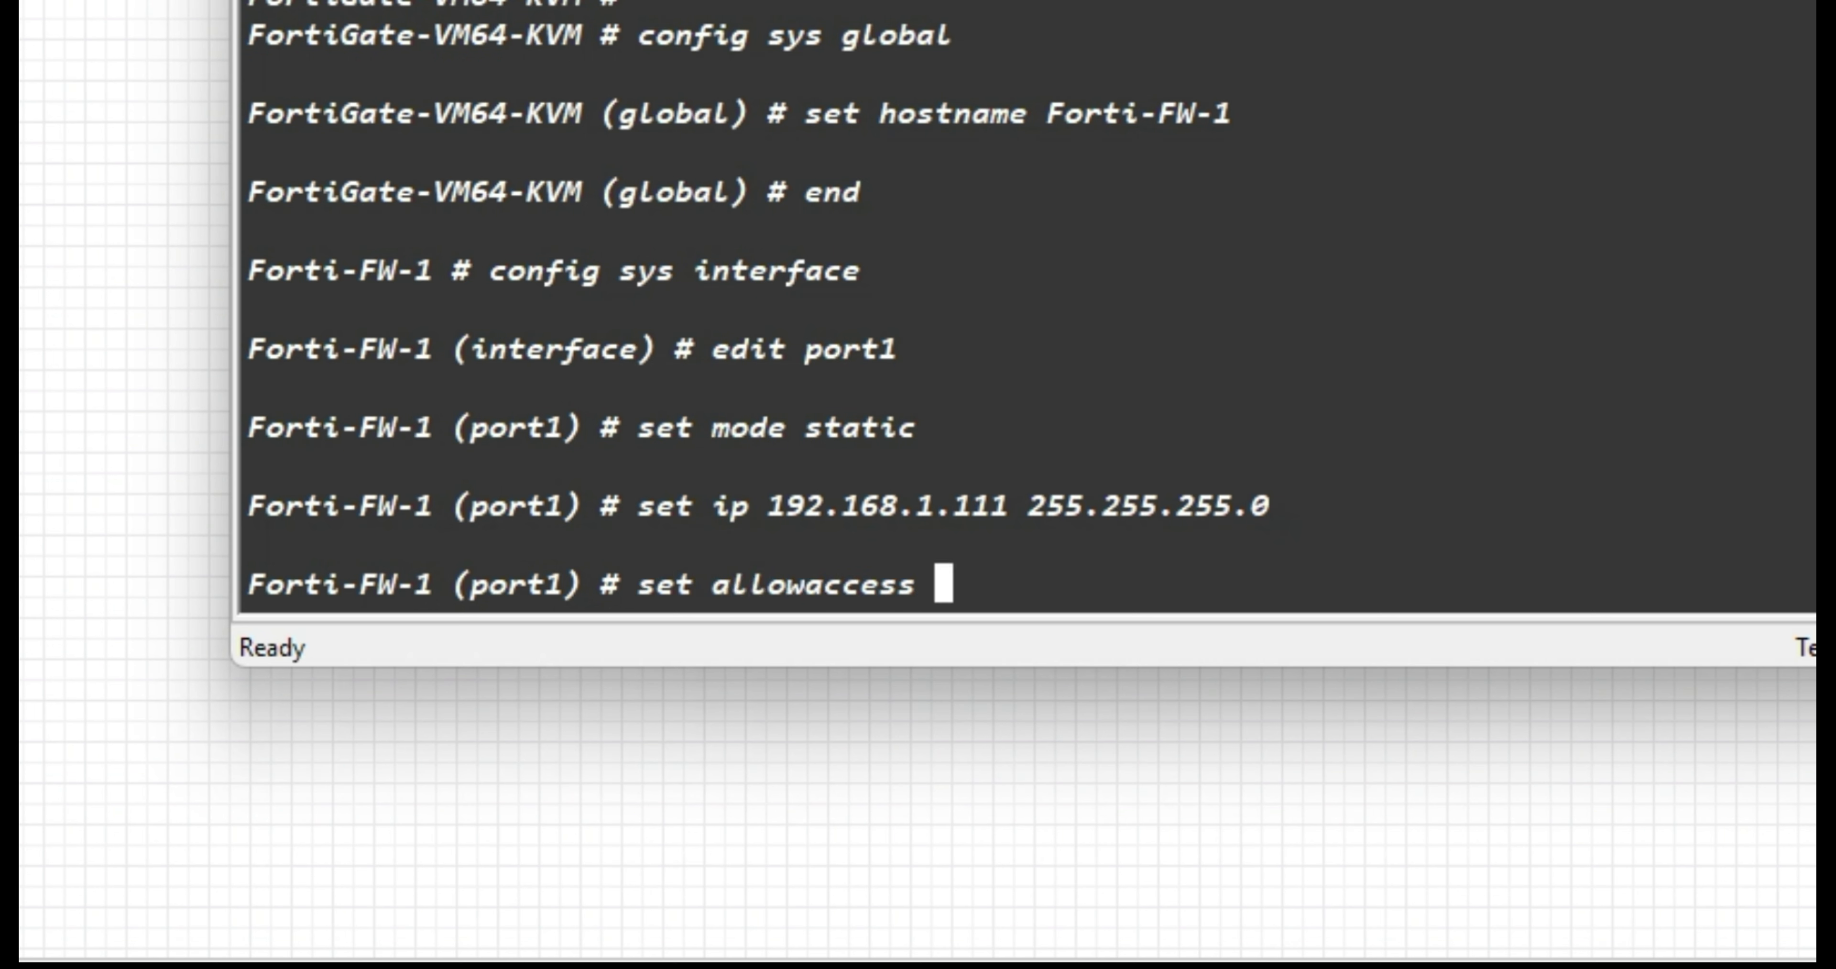
{"action": "type", "text": "ping https ssh"}
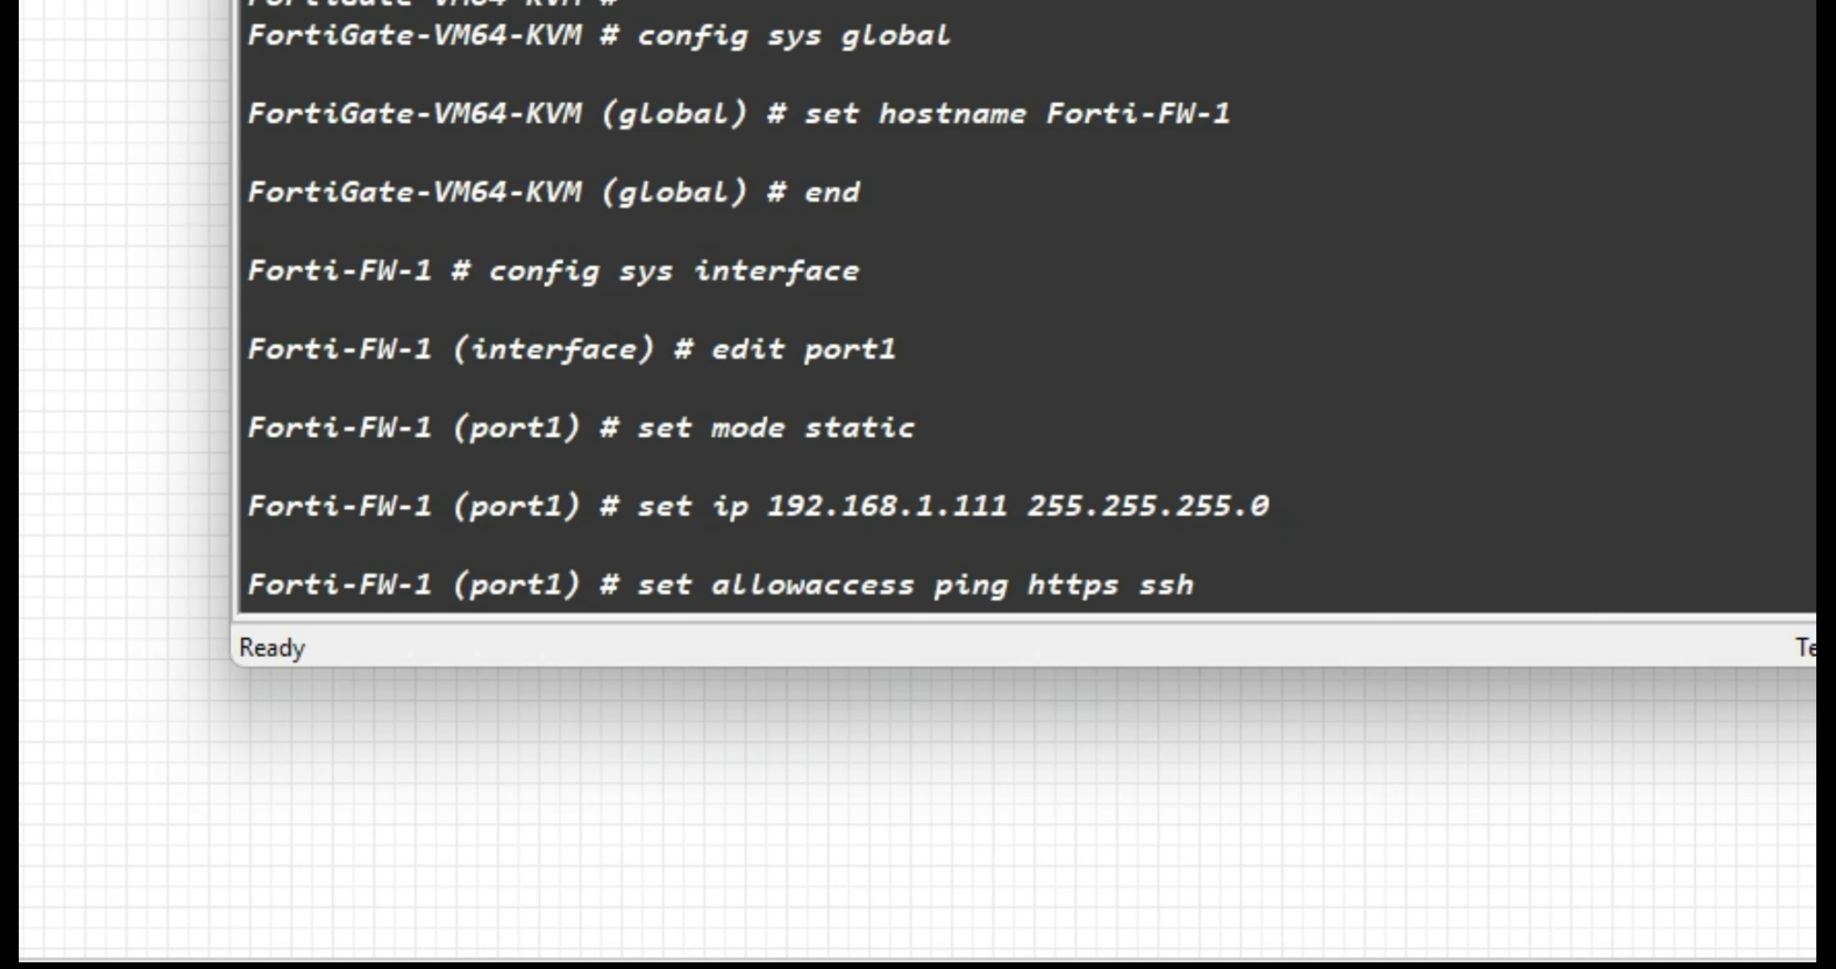
{"action": "type", "text": " http telnet"}
{"action": "key", "text": "Return"}
{"action": "type", "text": "set dedicated-to"}
{"action": "key", "text": "BackSpace"}
{"action": "key", "text": "BackSpace"}
{"action": "key", "text": "BackSpace"}
{"action": "key", "text": "BackSpace"}
{"action": "key", "text": "BackSpace"}
{"action": "key", "text": "BackSpace"}
{"action": "key", "text": "BackSpace"}
{"action": "key", "text": "BackSpace"}
{"action": "key", "text": "BackSpace"}
{"action": "key", "text": "BackSpace"}
{"action": "key", "text": "BackSpace"}
{"action": "key", "text": "BackSpace"}
{"action": "type", "text": "desc"}
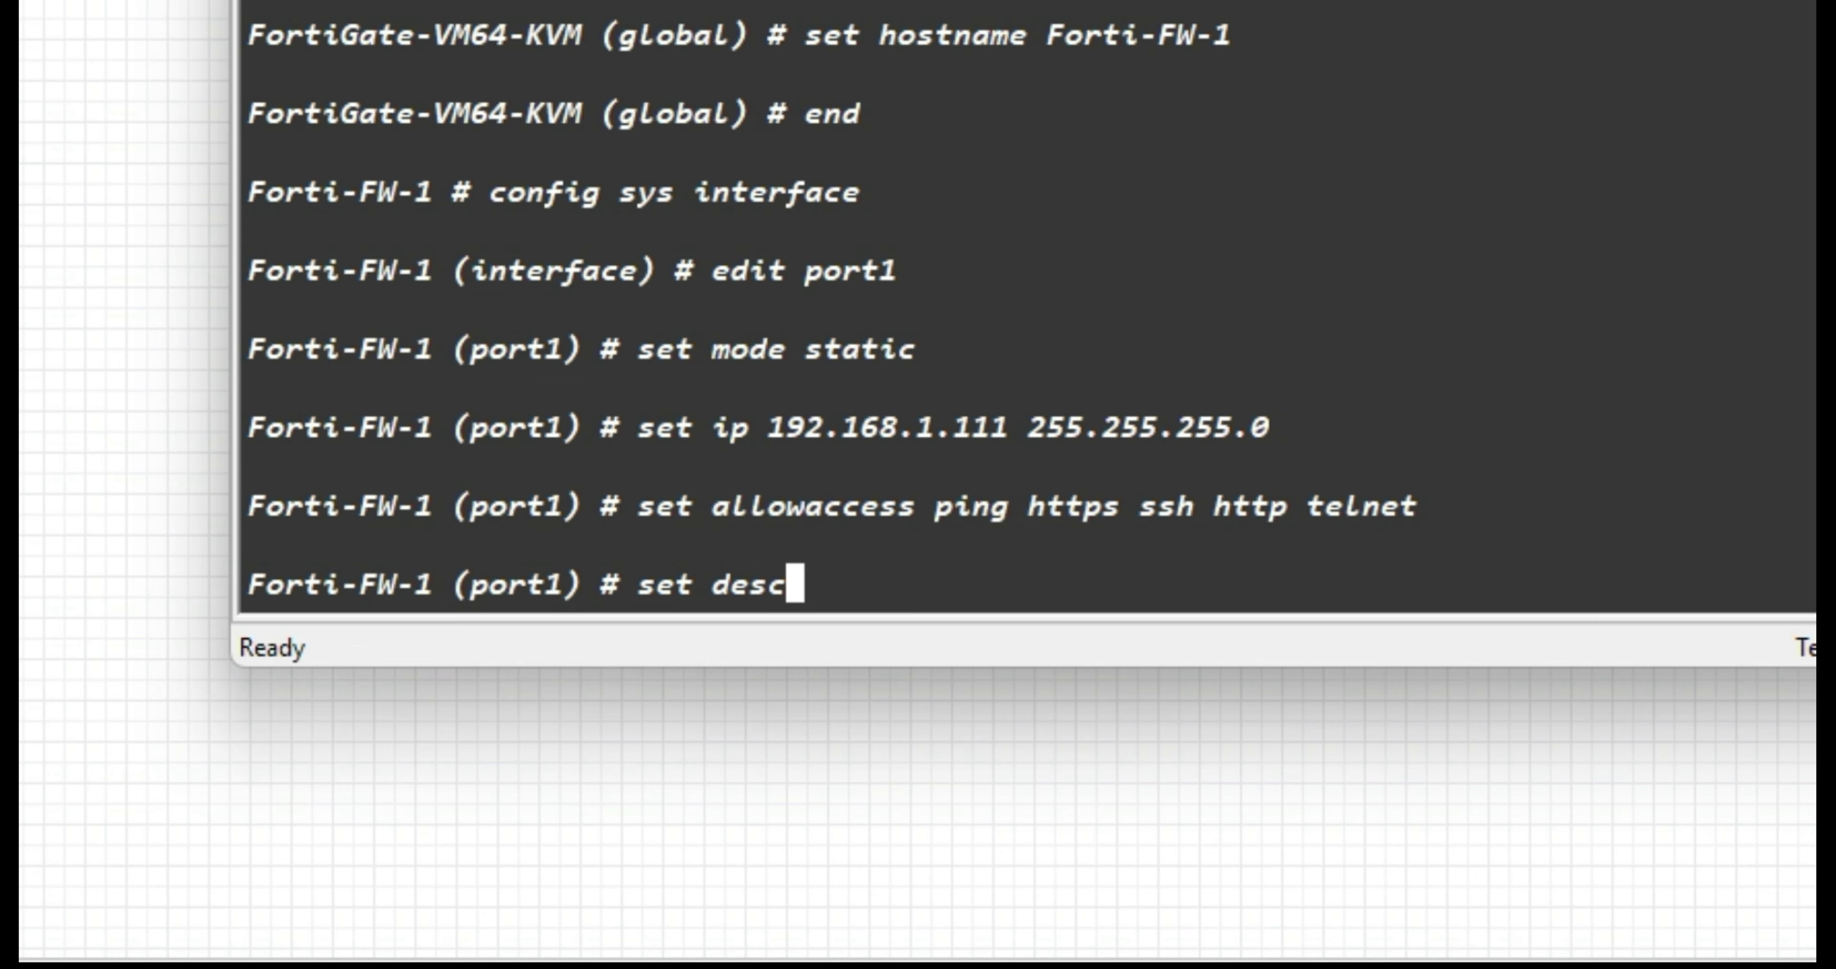
{"action": "type", "text": "ription \"Managament-API\""}
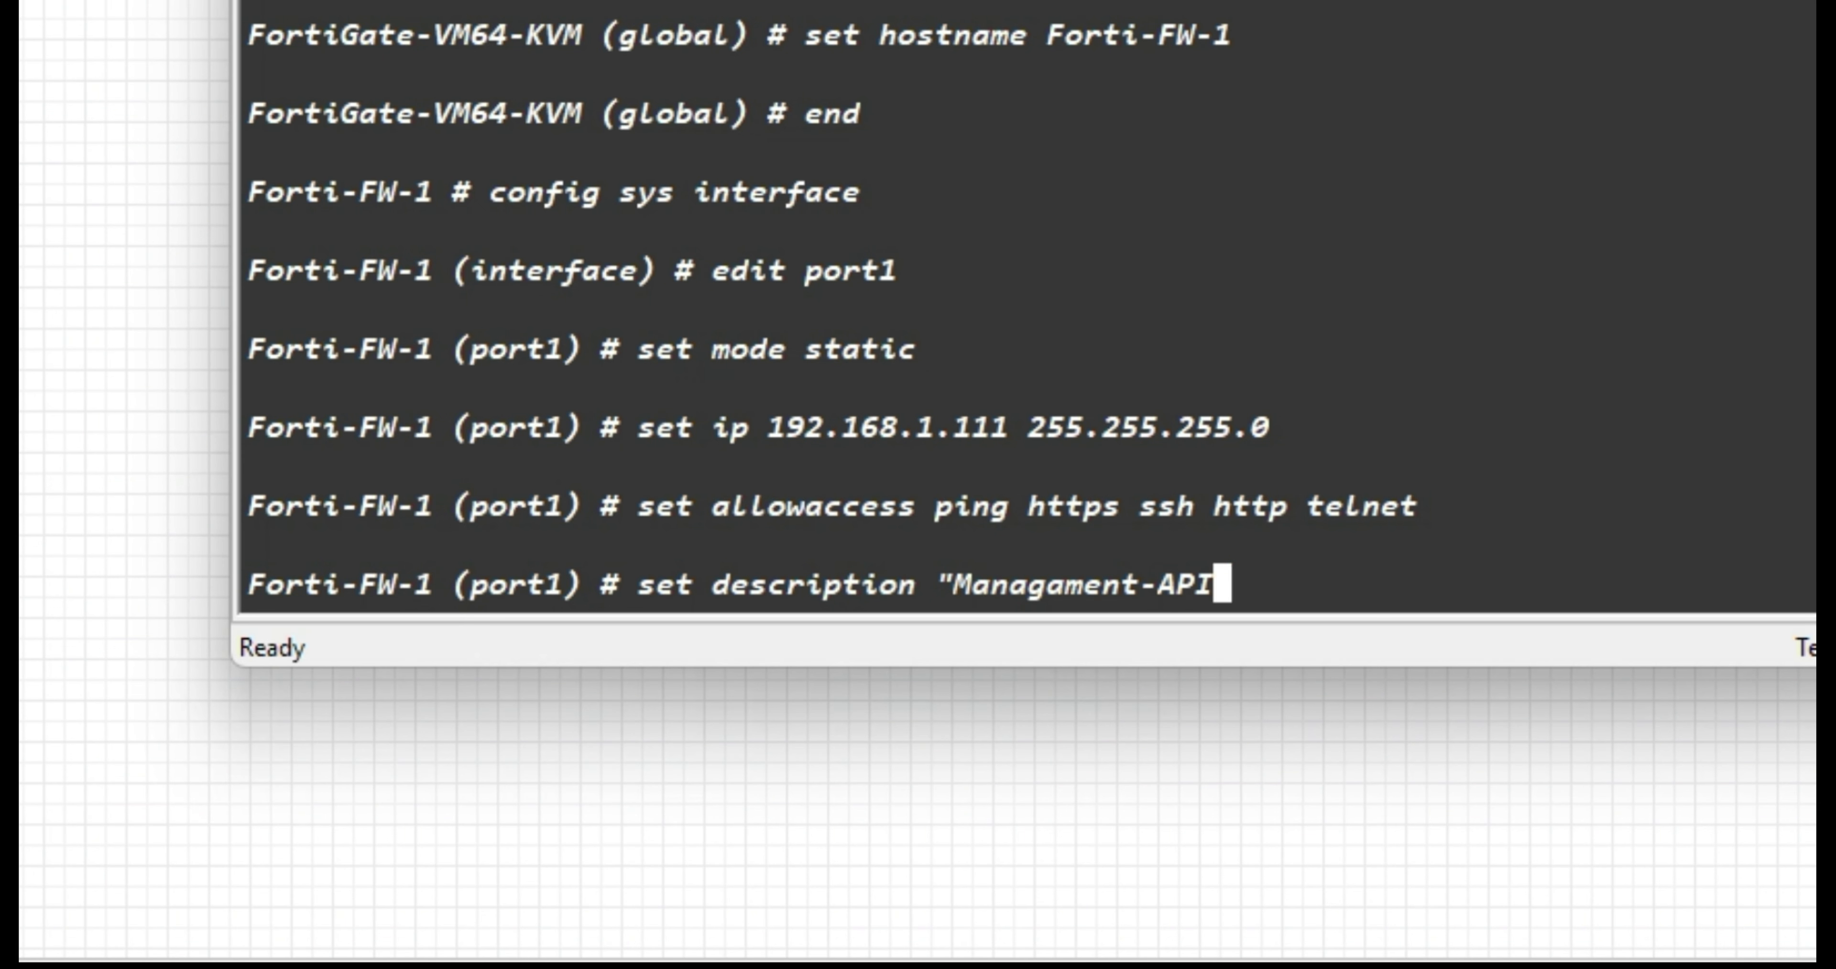
{"action": "key", "text": "Return"}
{"action": "type", "text": "end"}
{"action": "key", "text": "Return"}
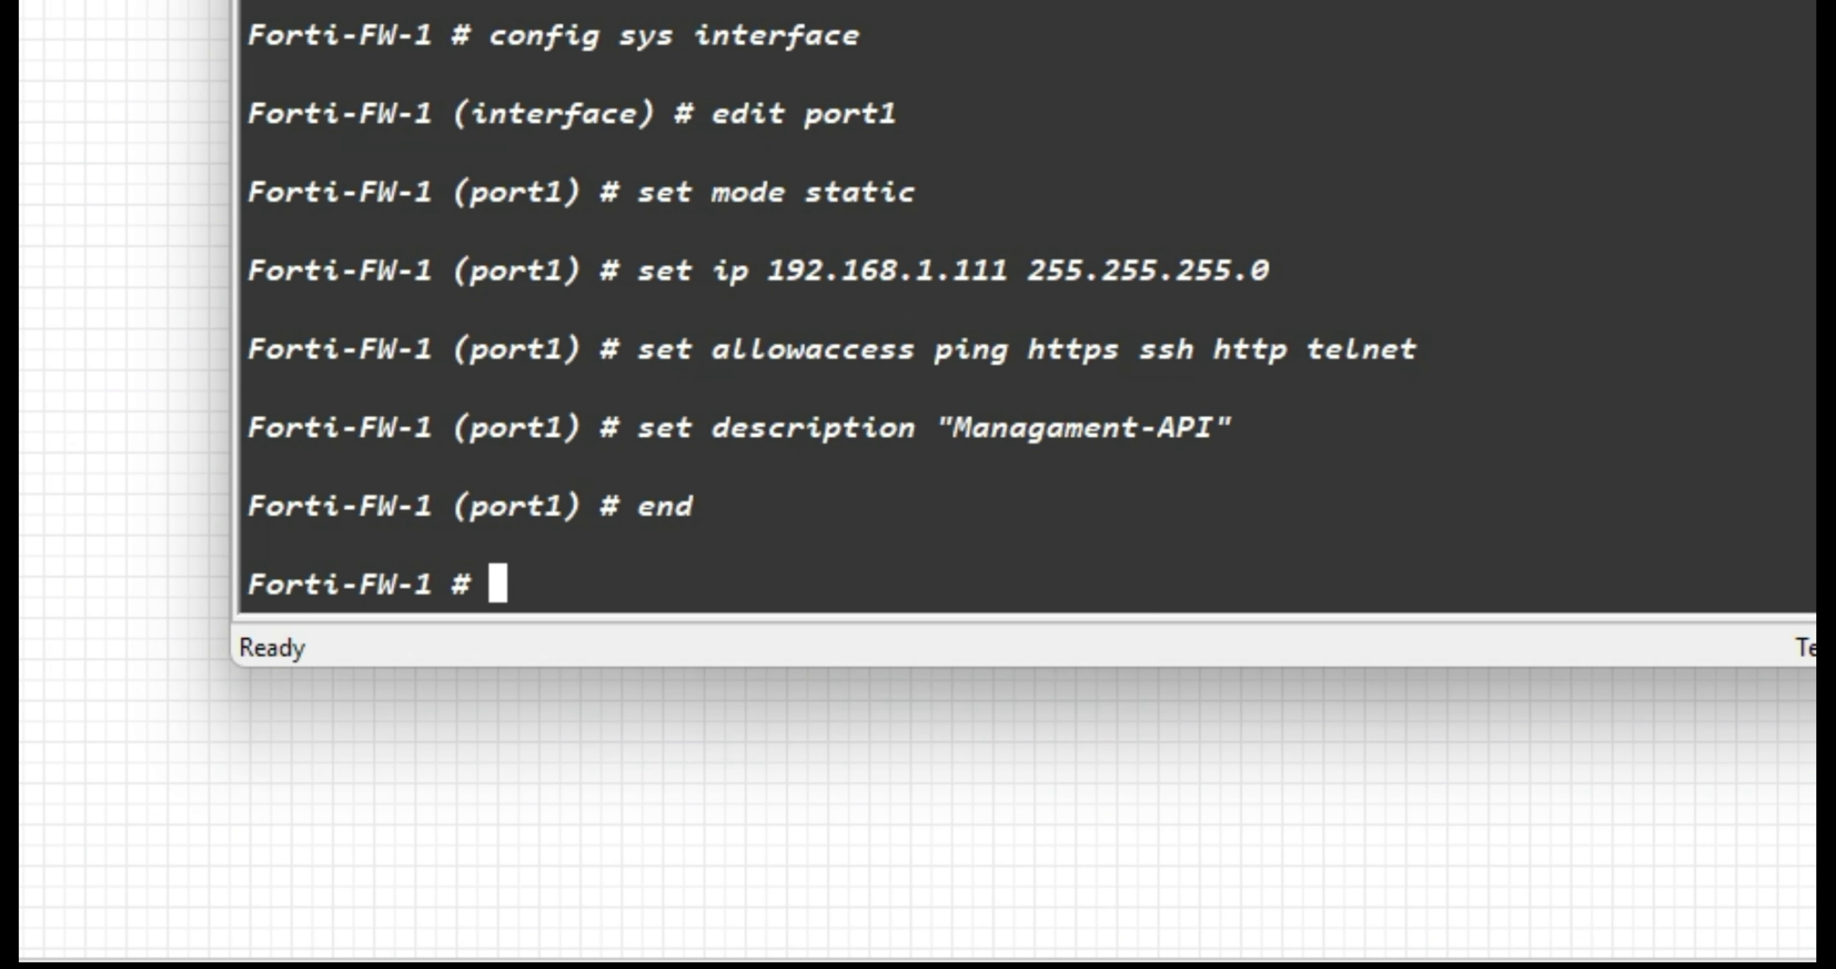
{"action": "type", "text": "confi router static"}
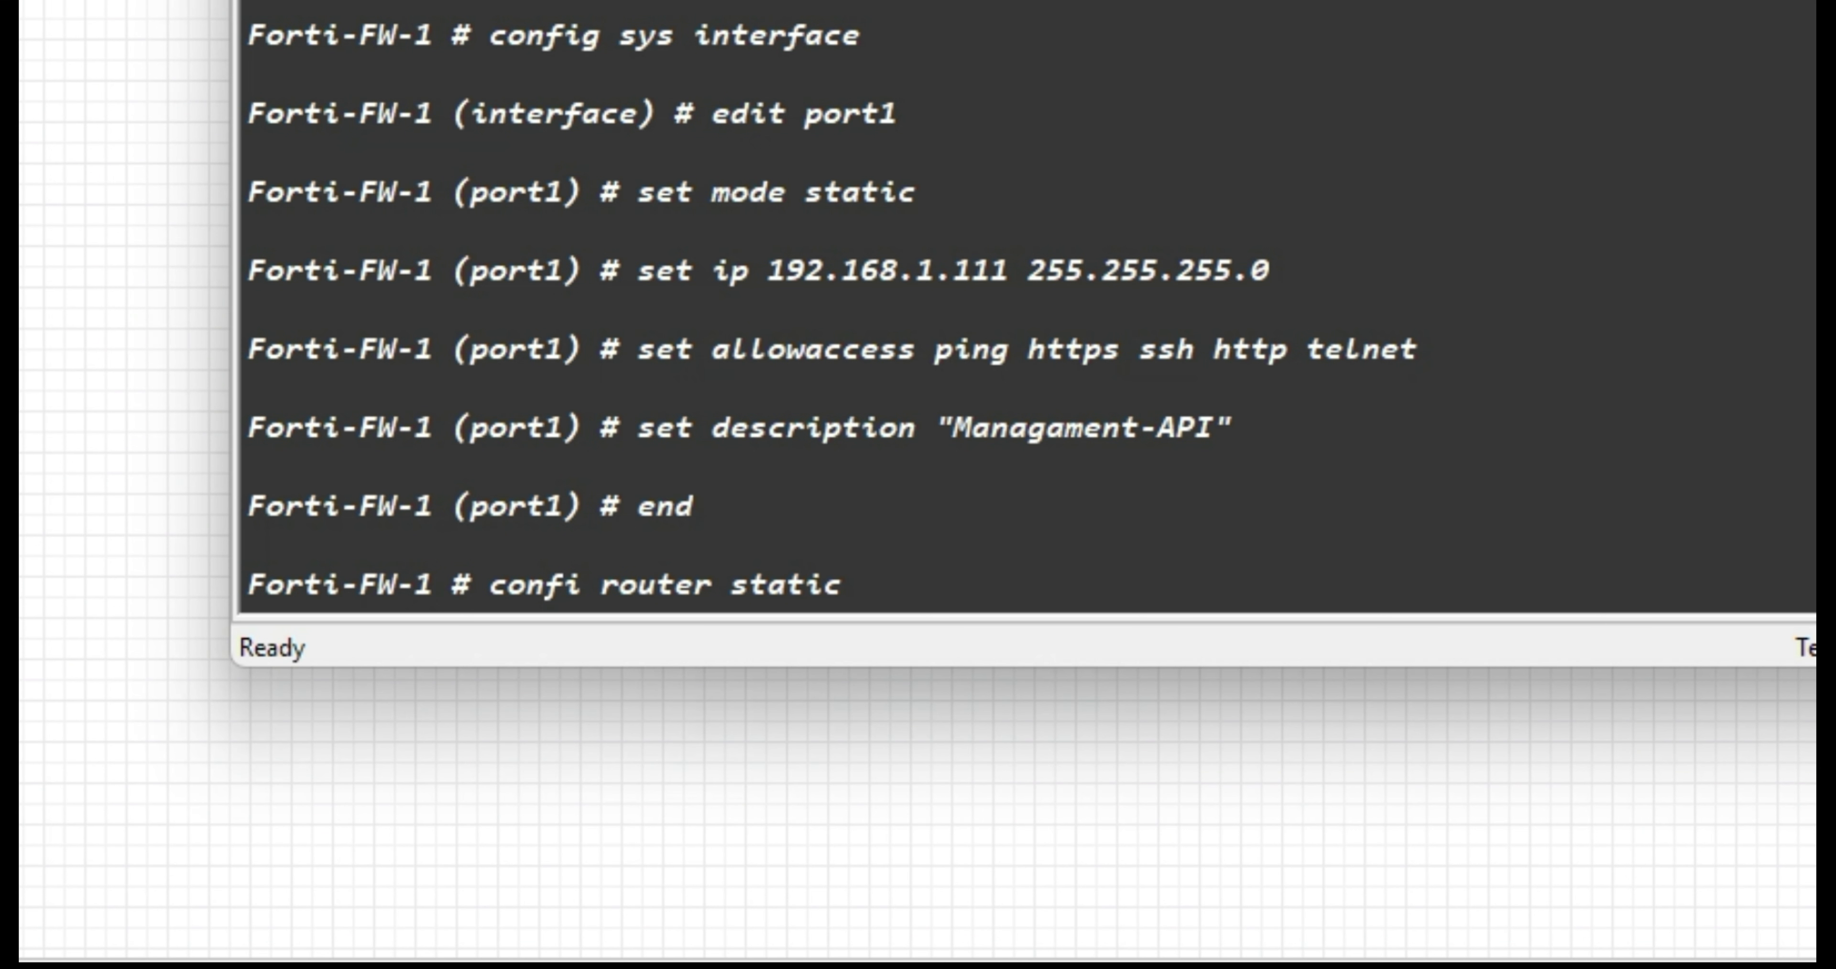
Create static route 1 via gateway 192.168.1.1 on device port1 and save it.
{"action": "key", "text": "Return"}
{"action": "type", "text": "edit 1"}
{"action": "key", "text": "Return"}
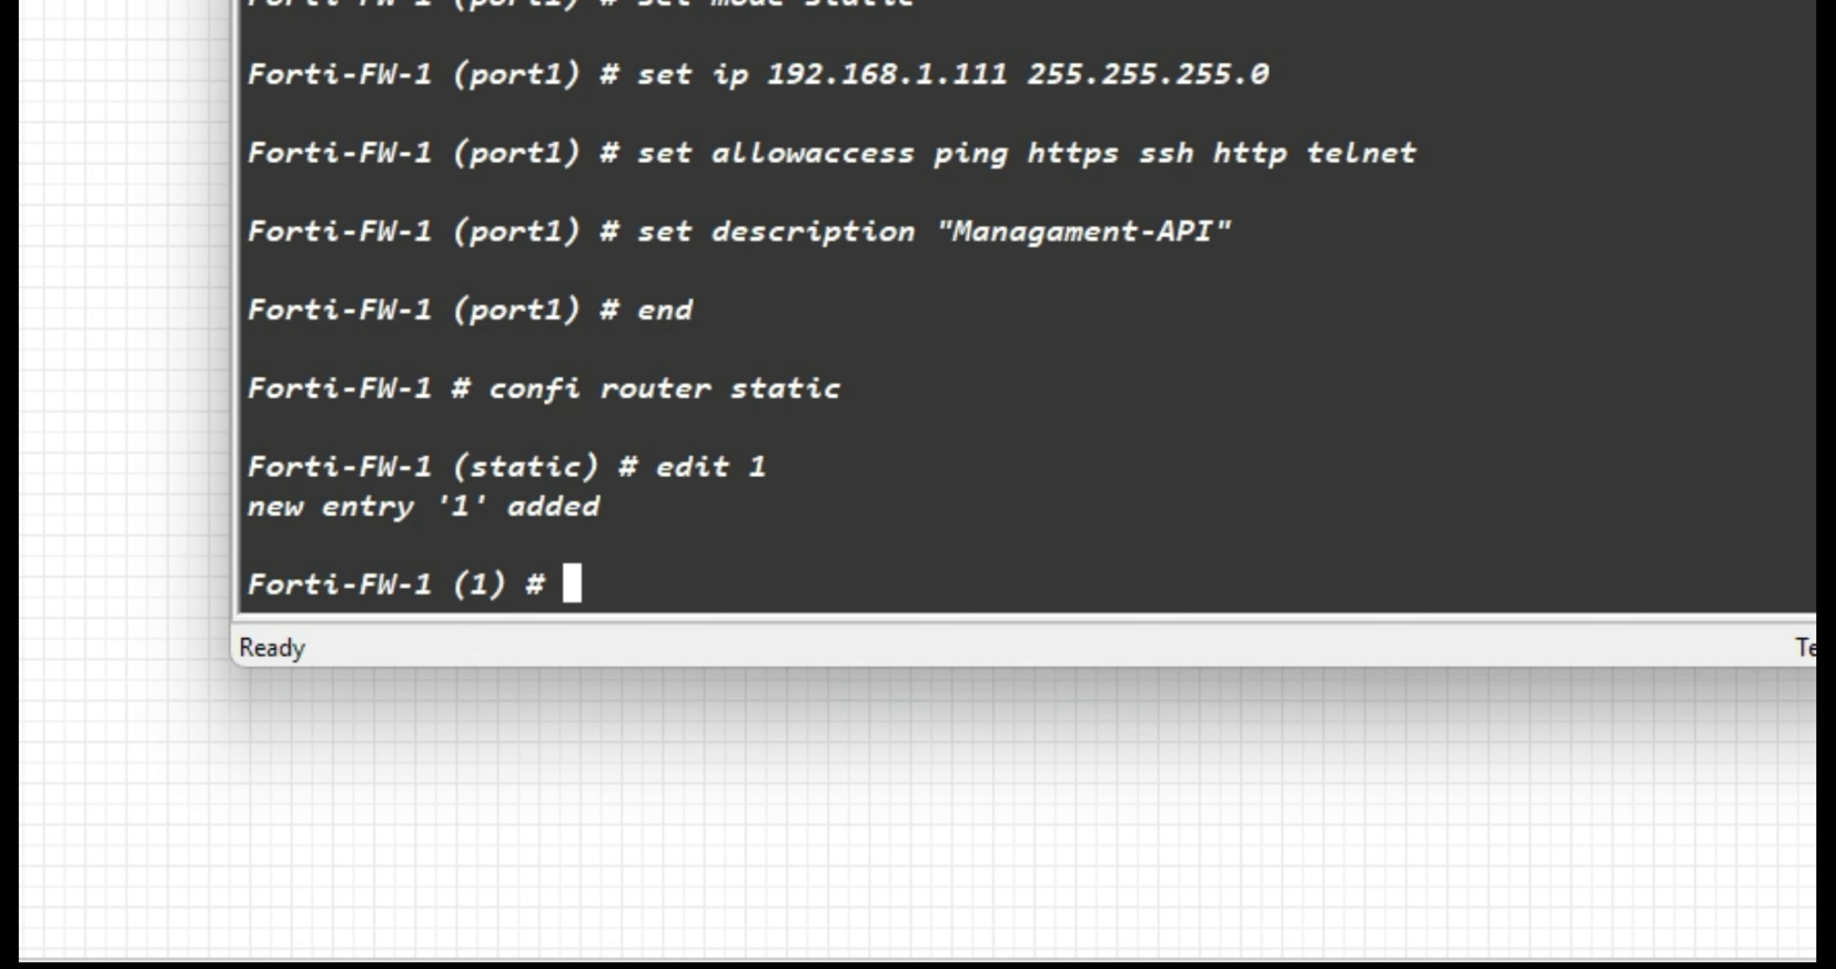
{"action": "type", "text": "set gateway "}
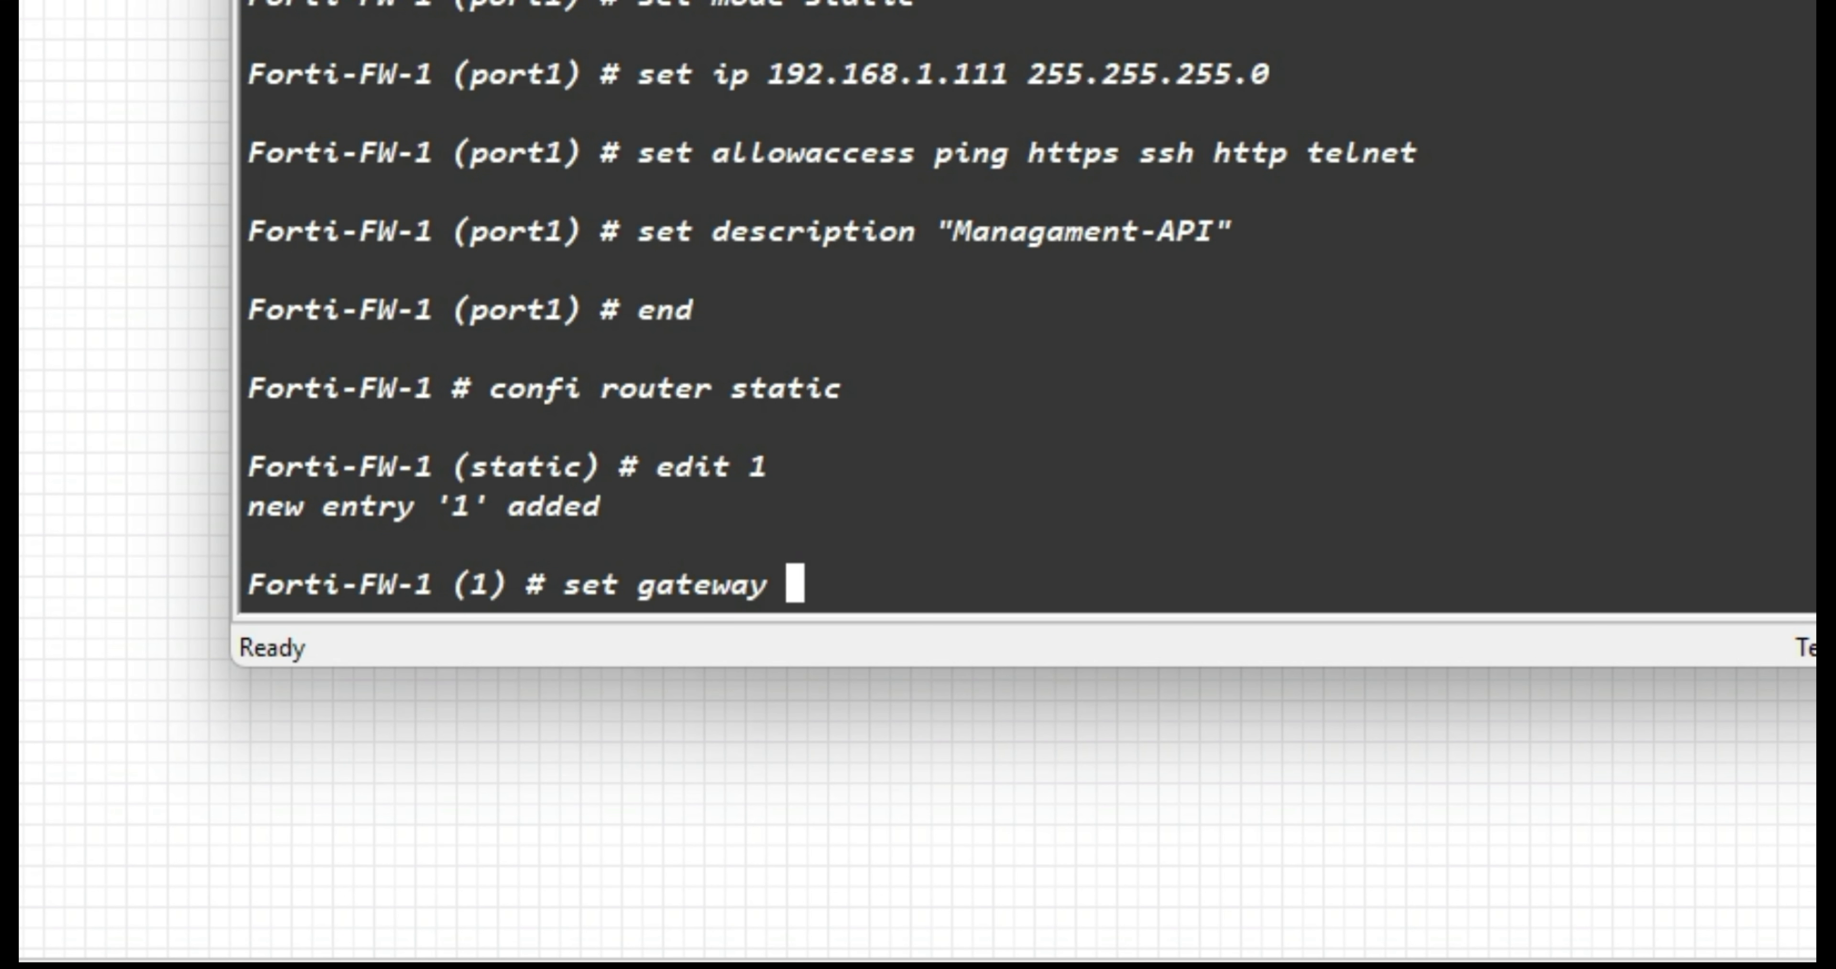
{"action": "type", "text": "192.168.1.1"}
{"action": "key", "text": "Return"}
{"action": "type", "text": "set device port1"}
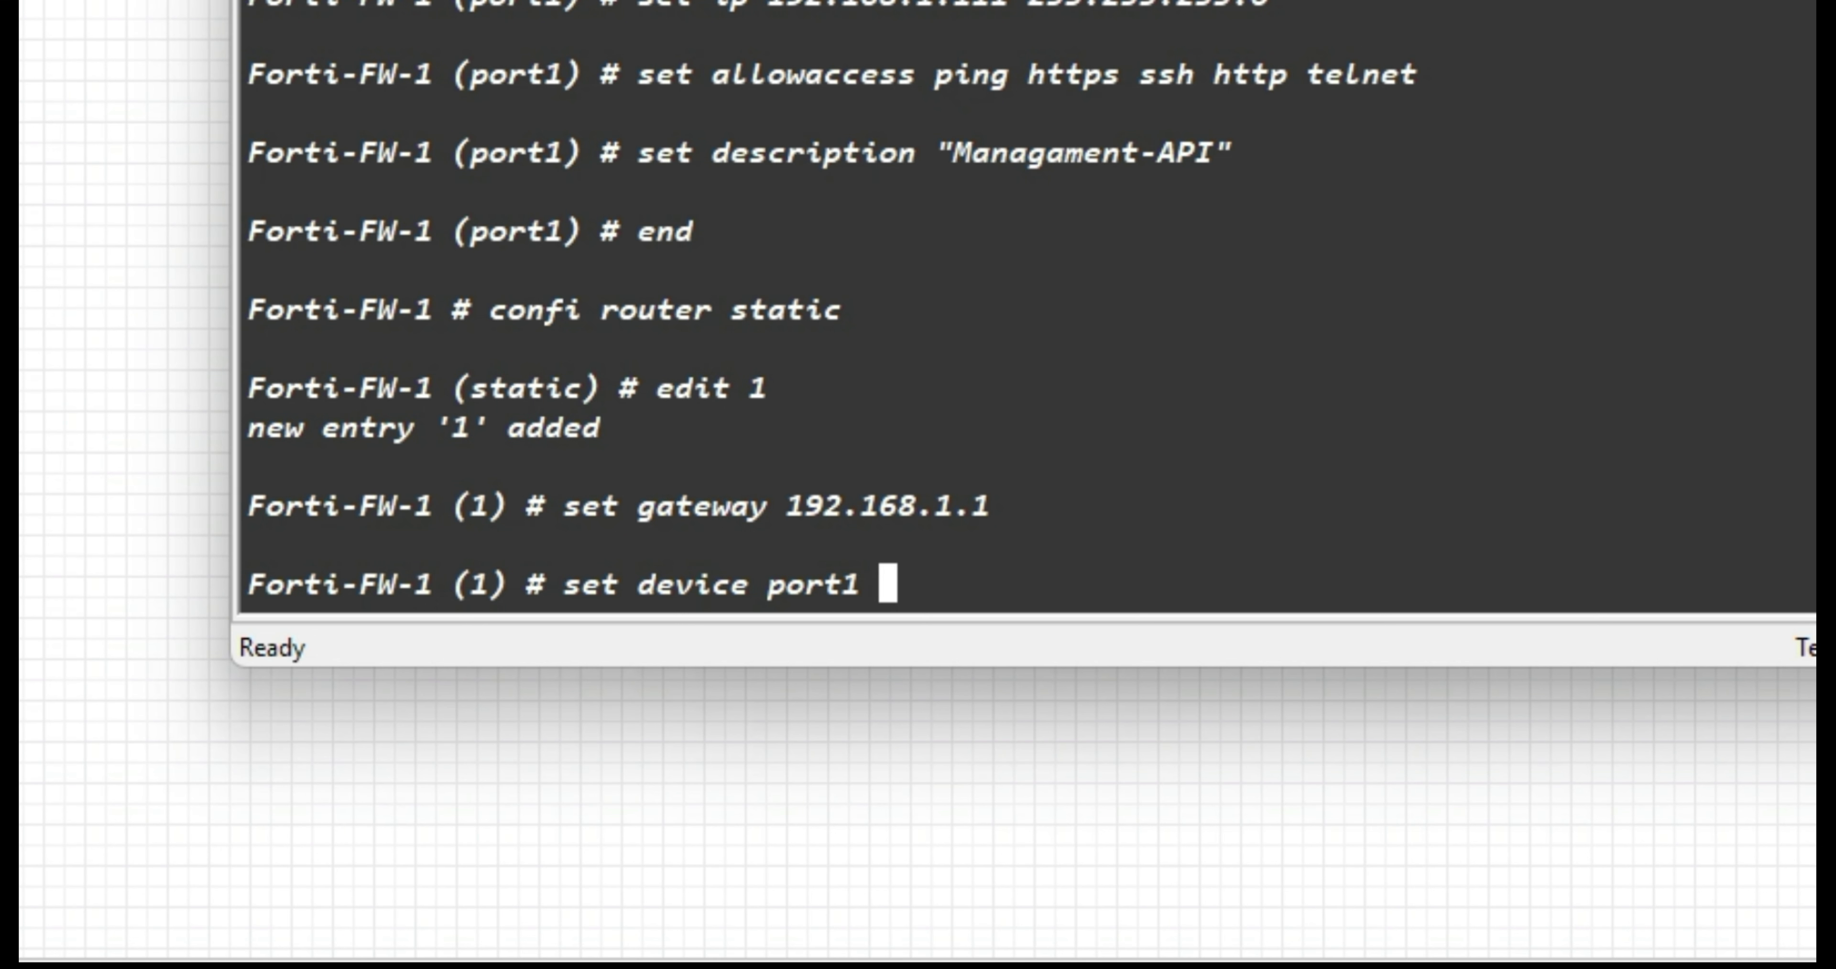
{"action": "key", "text": "Return"}
{"action": "type", "text": "end"}
{"action": "key", "text": "Return"}
Set the system DNS to primary 8.8.8.8 and secondary 8.8.4.4 and save.
{"action": "type", "text": "config sys"}
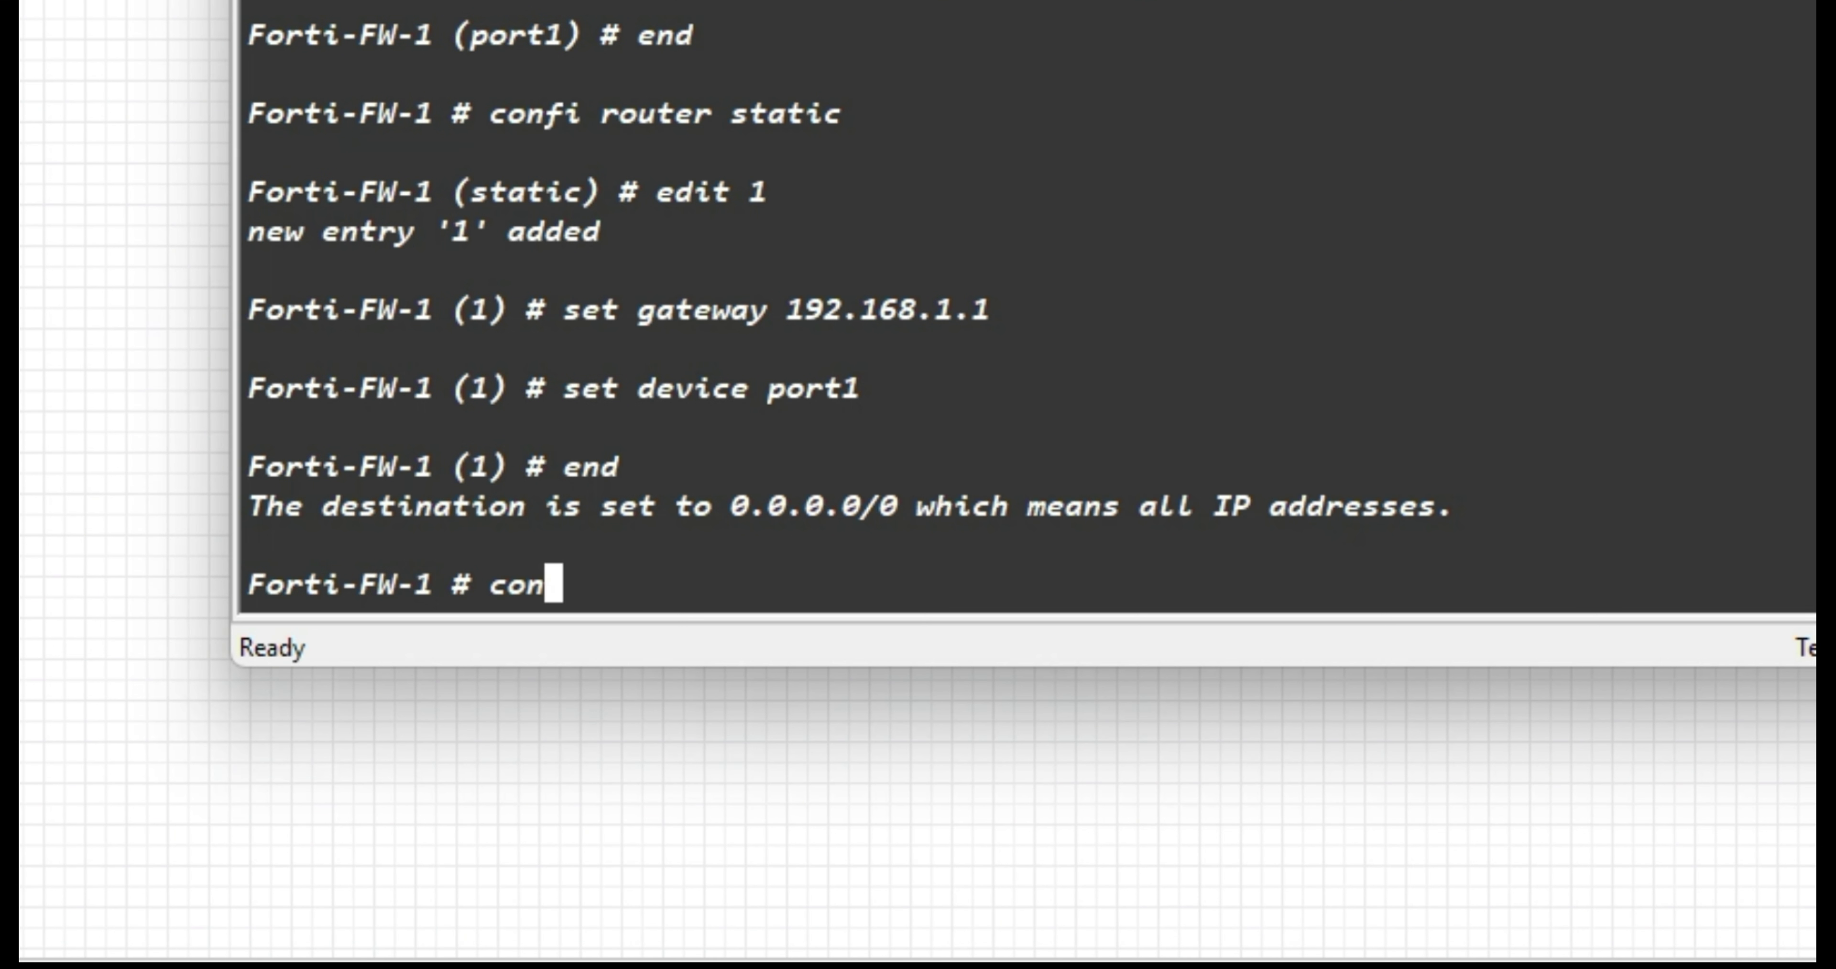
{"action": "type", "text": "dns"}
{"action": "key", "text": "Return"}
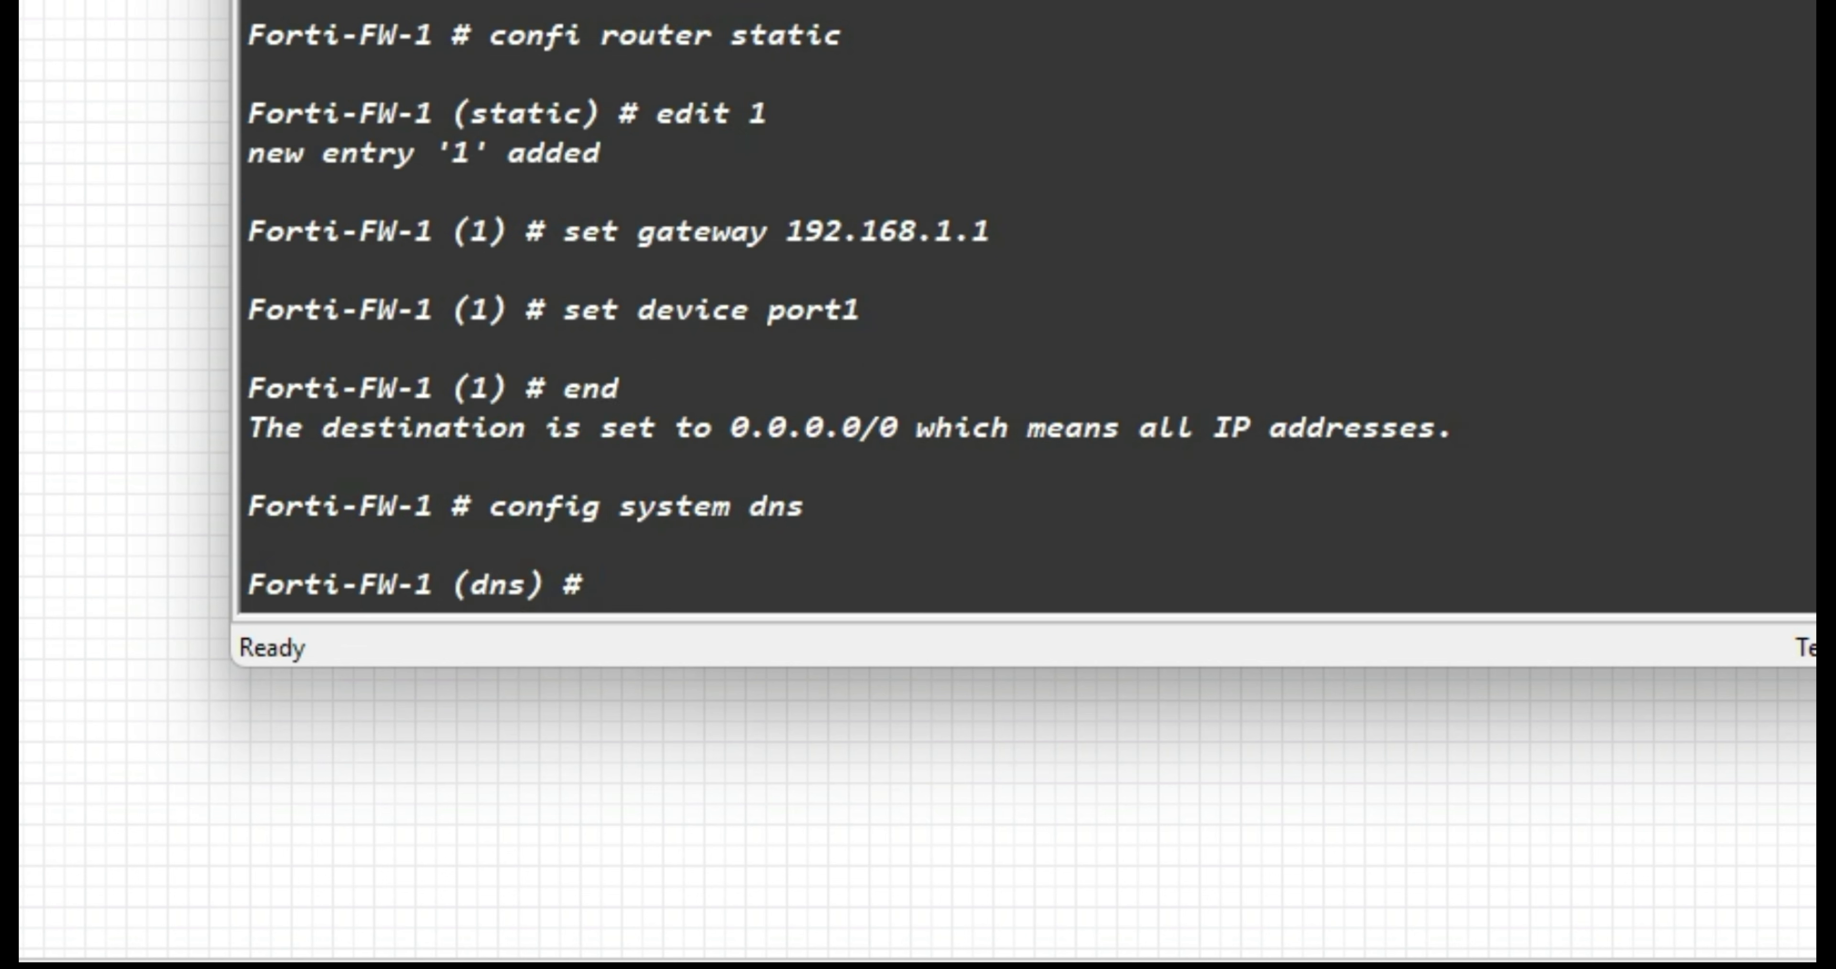
{"action": "type", "text": "set primary 8.8.8.8"}
{"action": "key", "text": "Return"}
{"action": "type", "text": "set de"}
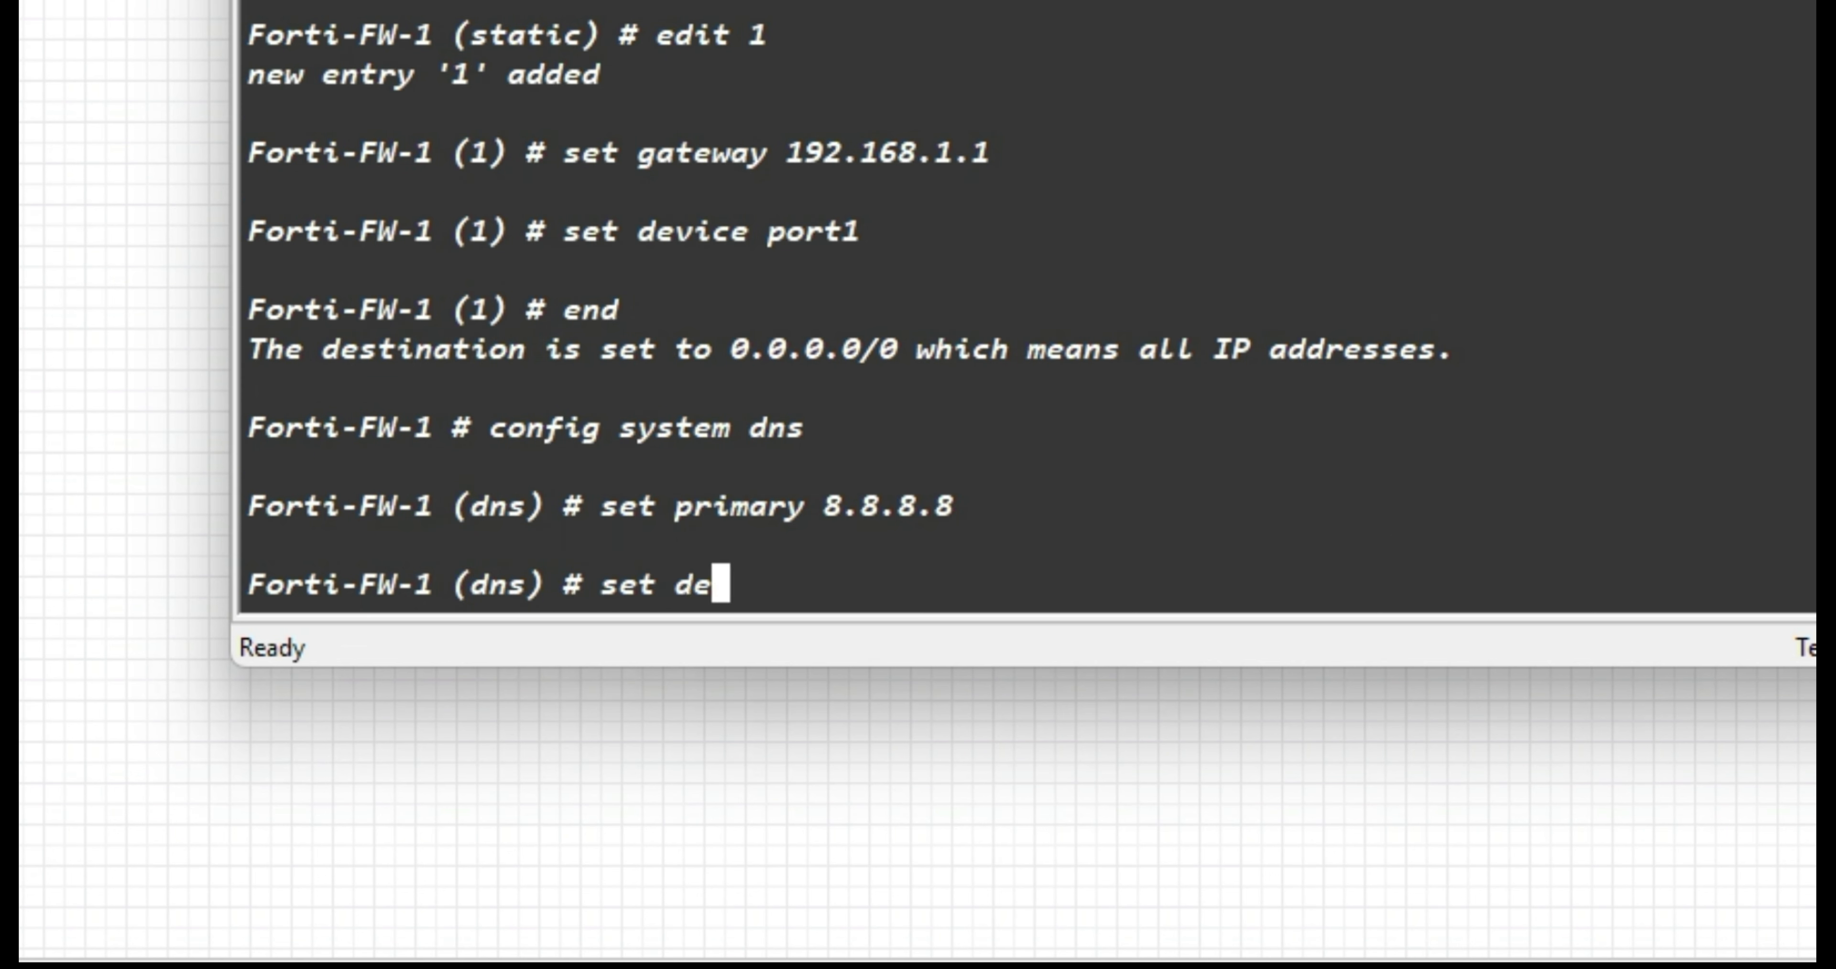
{"action": "key", "text": "BackSpace"}
{"action": "key", "text": "BackSpace"}
{"action": "type", "text": "secondary 8.8.4.4"}
{"action": "key", "text": "Return"}
{"action": "type", "text": "end"}
{"action": "key", "text": "Return"}
List the physical interfaces with show, then with get sys interface physical.
{"action": "type", "text": "shw"}
{"action": "key", "text": "BackSpace"}
{"action": "type", "text": "ow sys"}
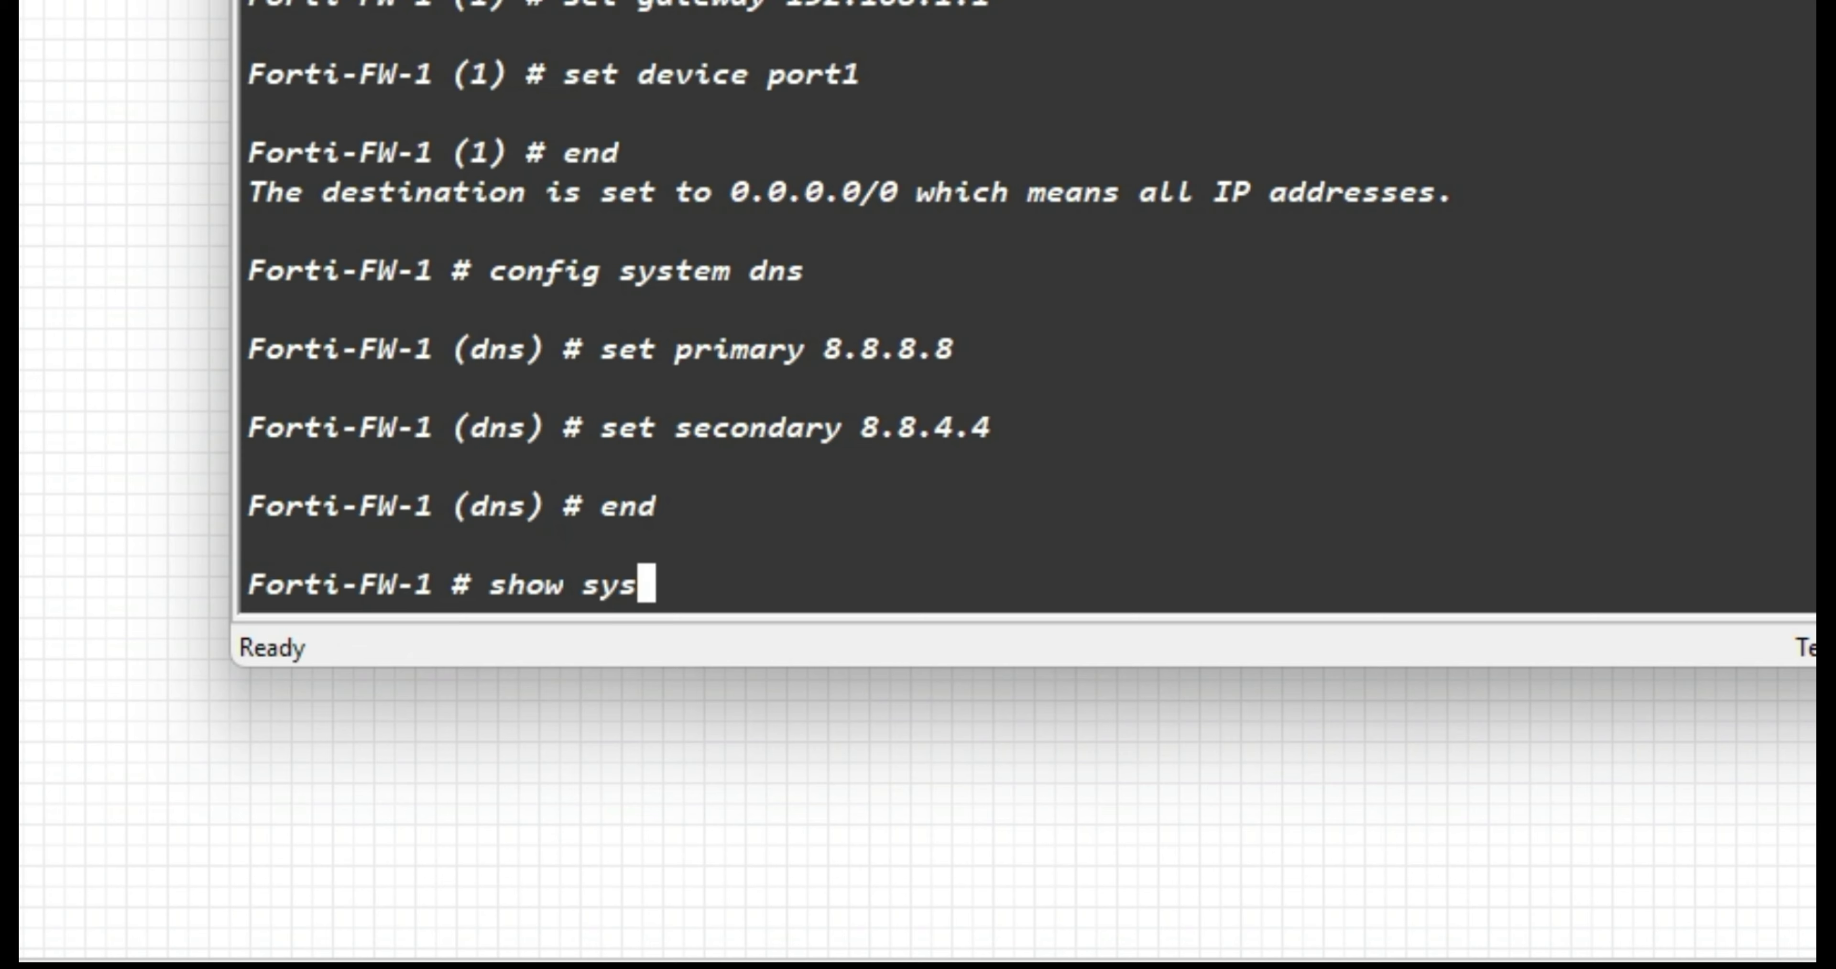
{"action": "type", "text": " interface physical"}
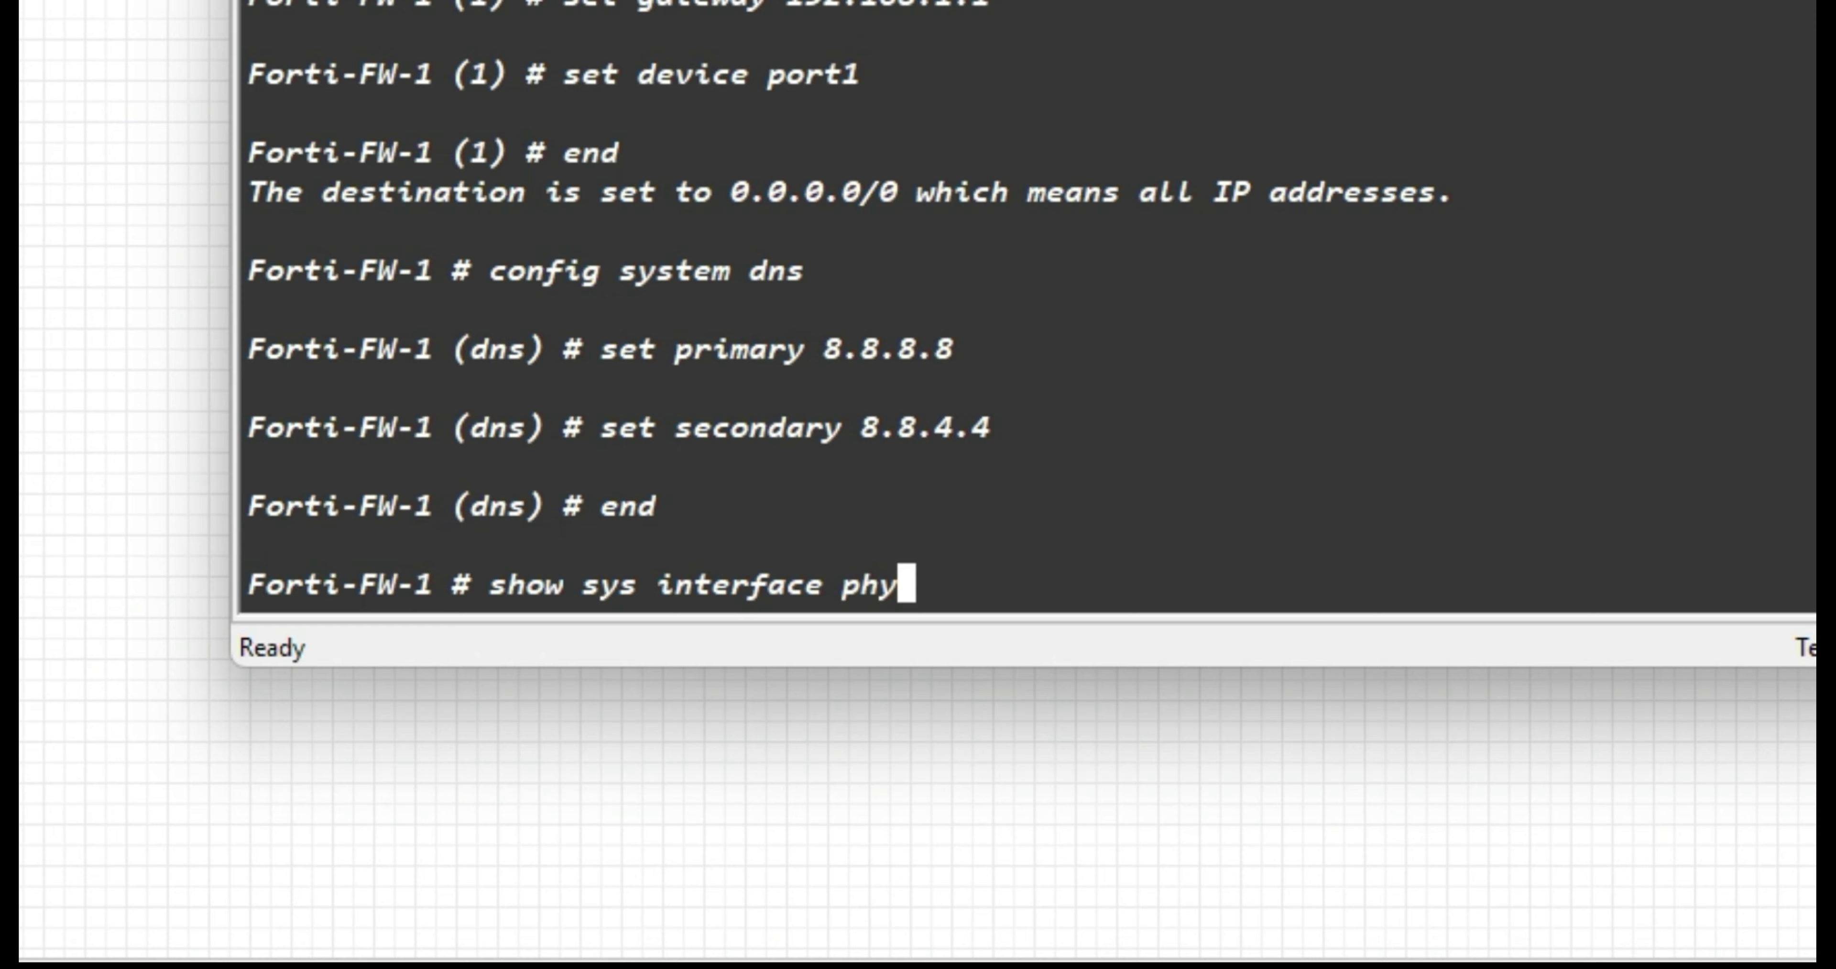
{"action": "key", "text": "Return"}
{"action": "key", "text": "Up"}
{"action": "key", "text": "Left"}
{"action": "key", "text": "Left"}
{"action": "key", "text": "Left"}
{"action": "key", "text": "Left"}
{"action": "key", "text": "Left"}
{"action": "key", "text": "Left"}
{"action": "key", "text": "Left"}
{"action": "key", "text": "Left"}
{"action": "key", "text": "Left"}
{"action": "key", "text": "Left"}
{"action": "key", "text": "Left"}
{"action": "key", "text": "Left"}
{"action": "key", "text": "Left"}
{"action": "key", "text": "Left"}
{"action": "key", "text": "Left"}
{"action": "key", "text": "Left"}
{"action": "key", "text": "Left"}
{"action": "key", "text": "Left"}
{"action": "key", "text": "Left"}
{"action": "key", "text": "Left"}
{"action": "key", "text": "BackSpace"}
{"action": "key", "text": "BackSpace"}
{"action": "key", "text": "BackSpace"}
{"action": "key", "text": "Delete"}
{"action": "type", "text": "get"}
{"action": "key", "text": "Return"}
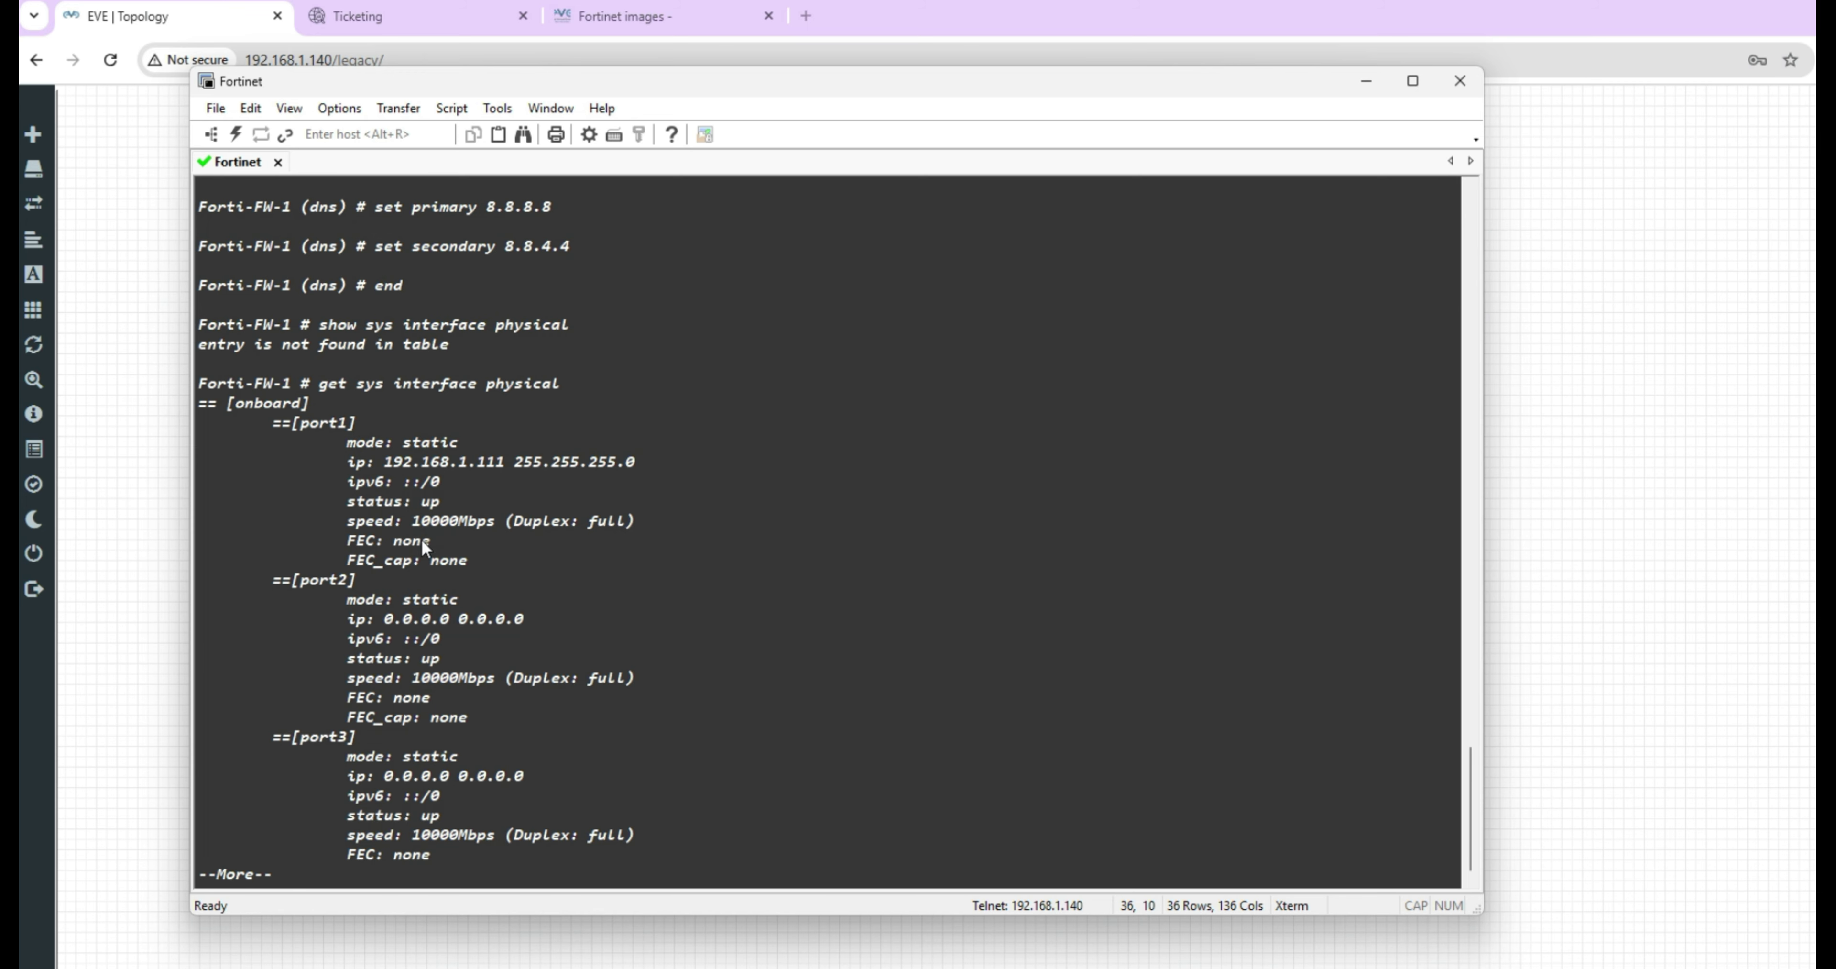
Finish the interface list, show the full routing table, and enter a ping to 192.168.1.1.
{"action": "key", "text": "space"}
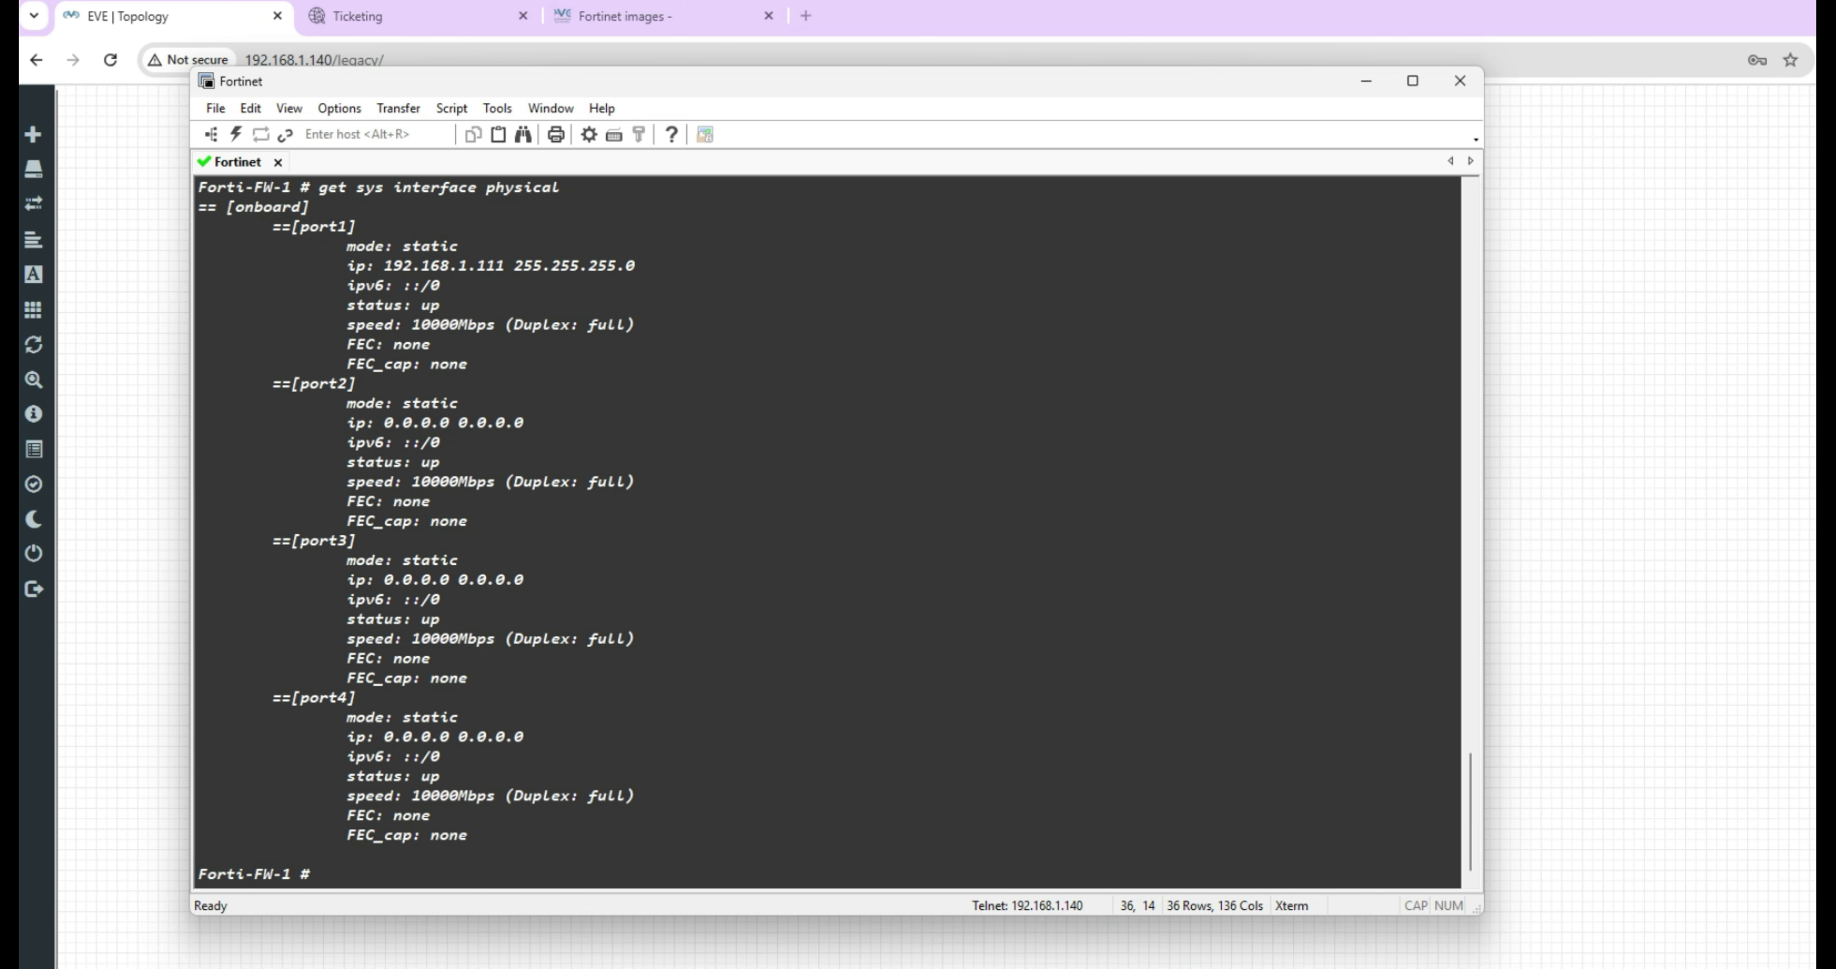
{"action": "left_click", "coordinate": [791, 705]}
{"action": "type", "text": "get router info routing-table "}
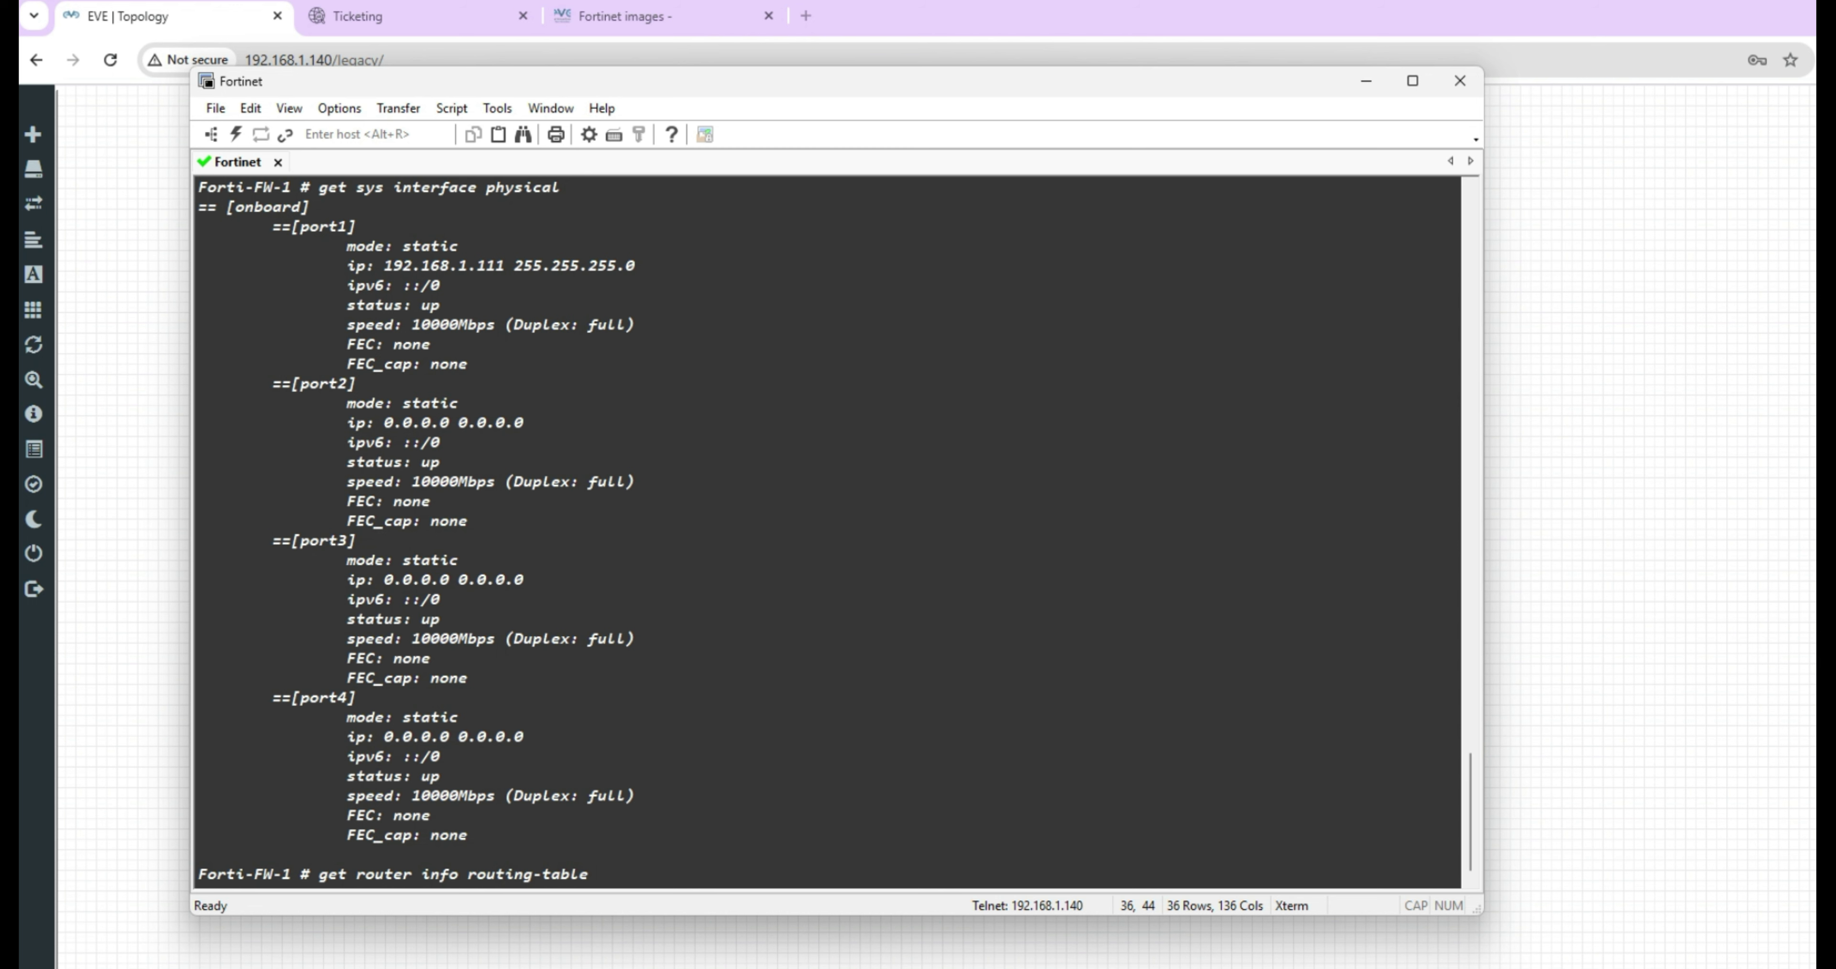
{"action": "type", "text": "all"}
{"action": "key", "text": "Return"}
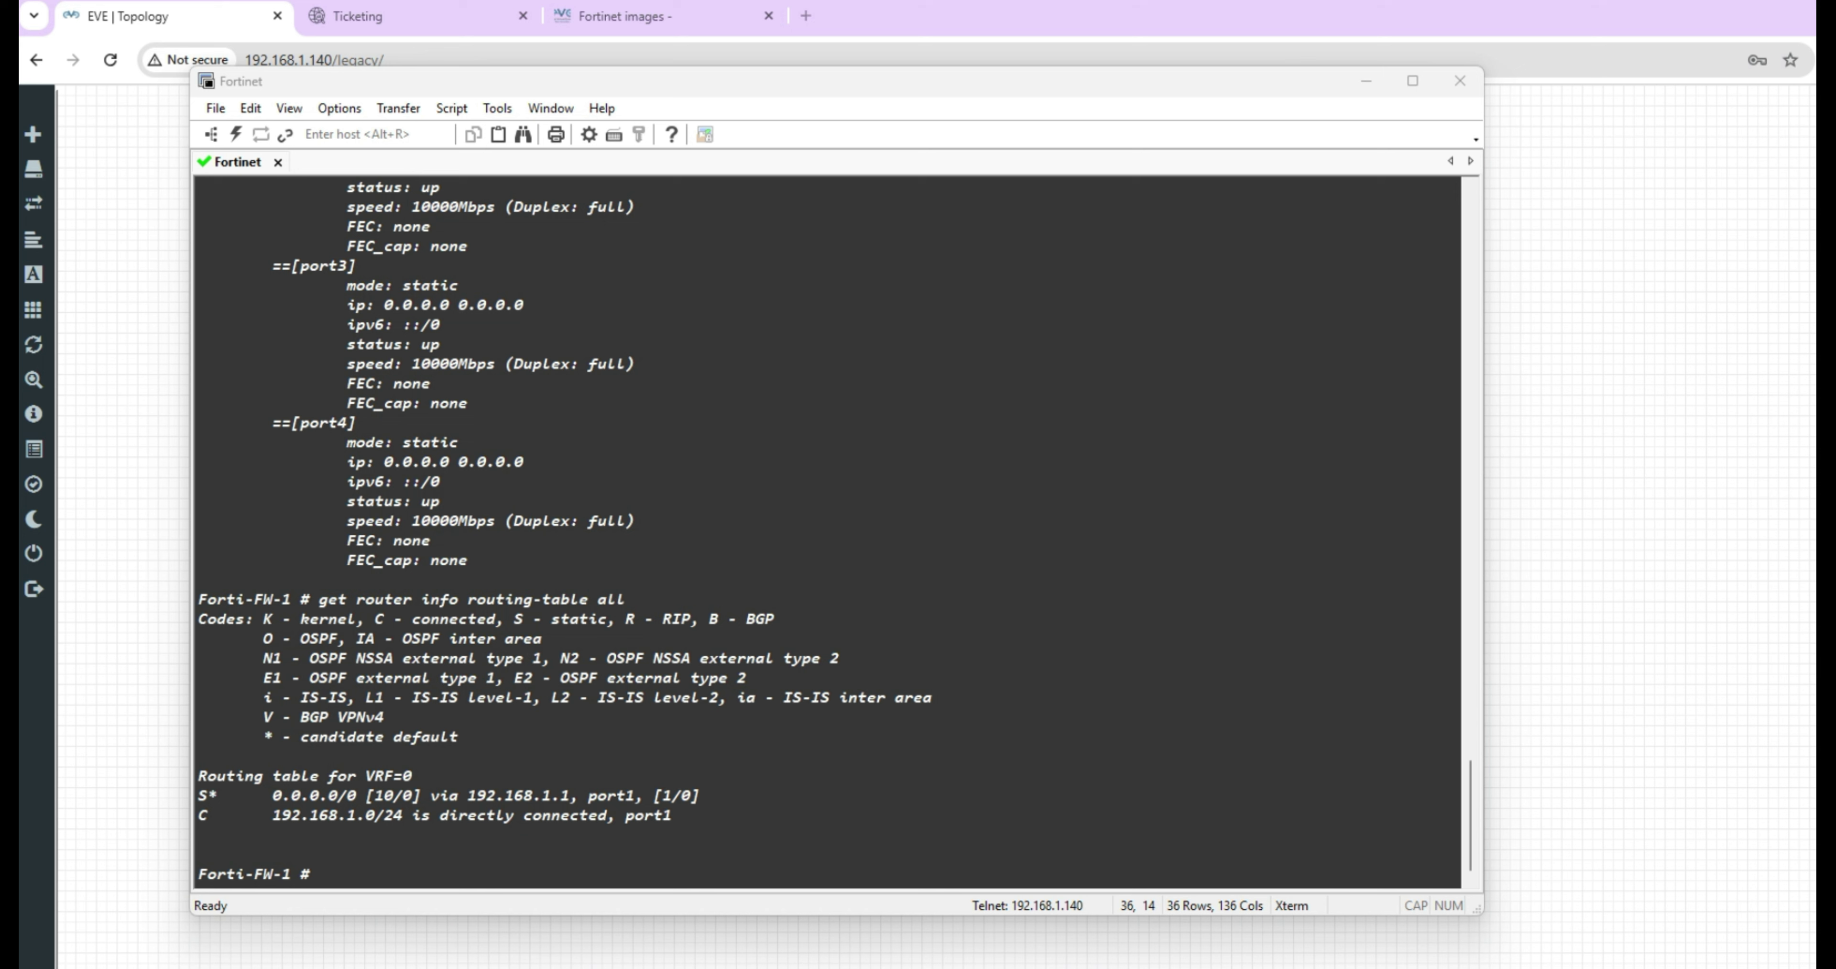
{"action": "left_click", "coordinate": [779, 604]}
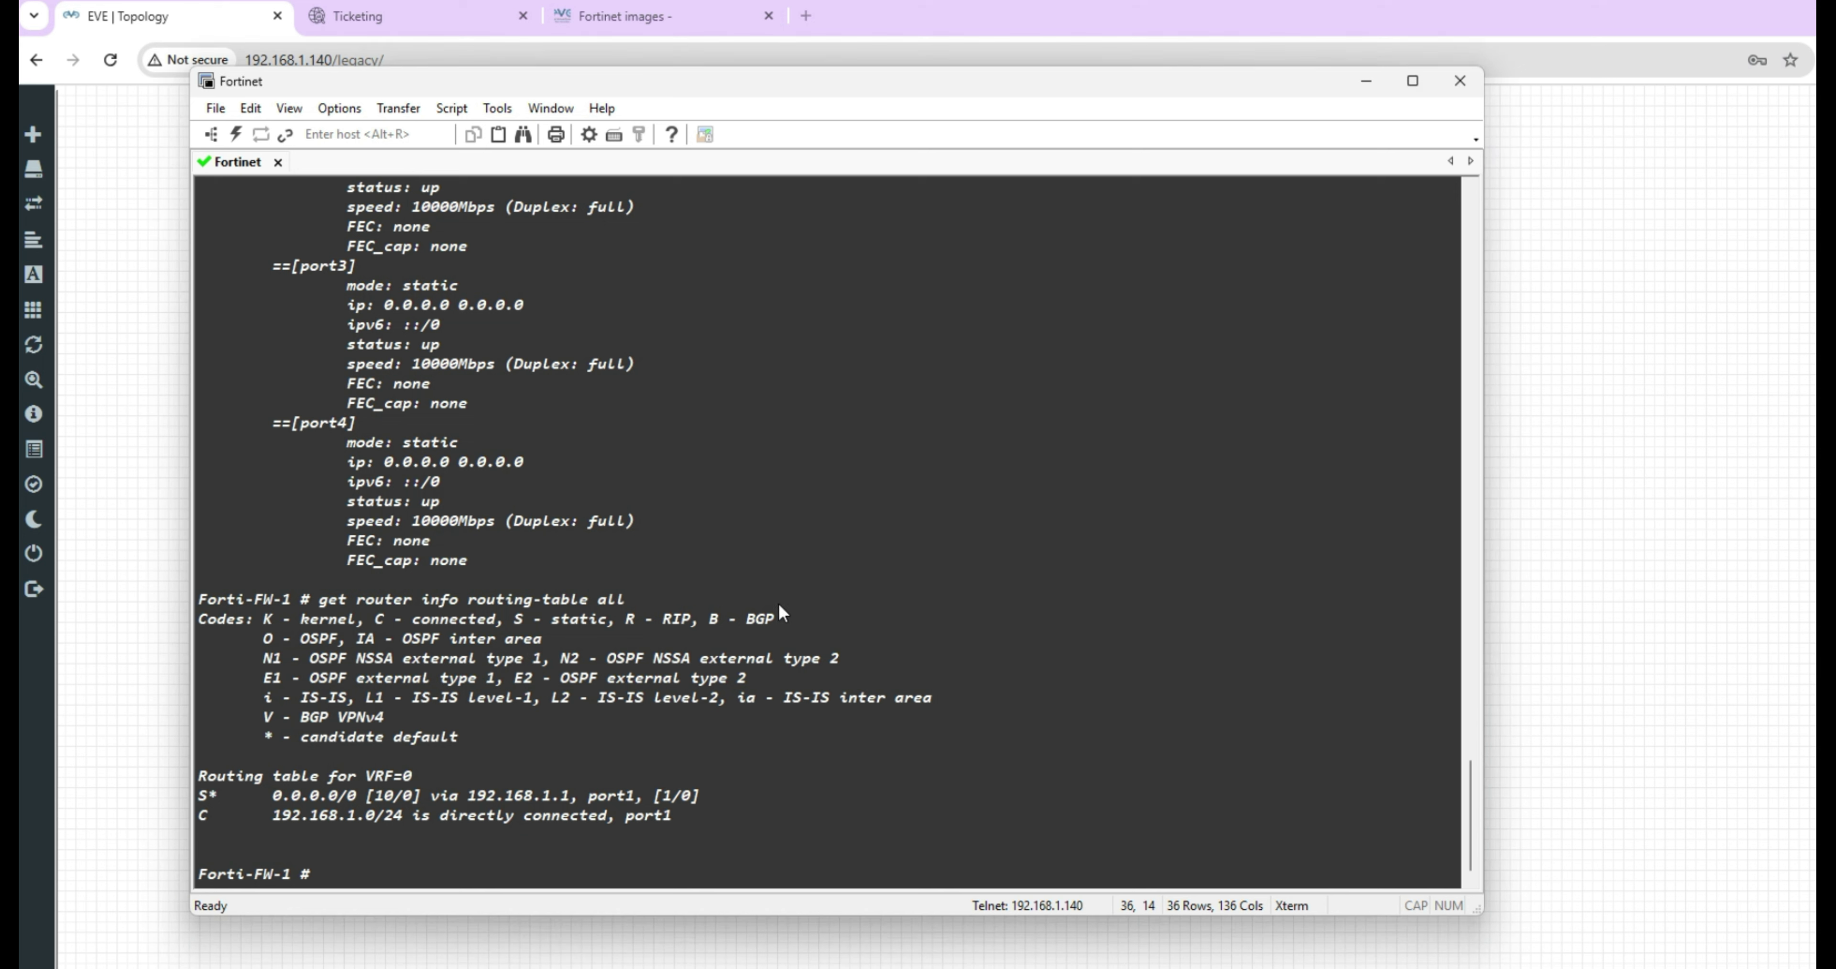
{"action": "type", "text": "execute ping 192.168.1.1"}
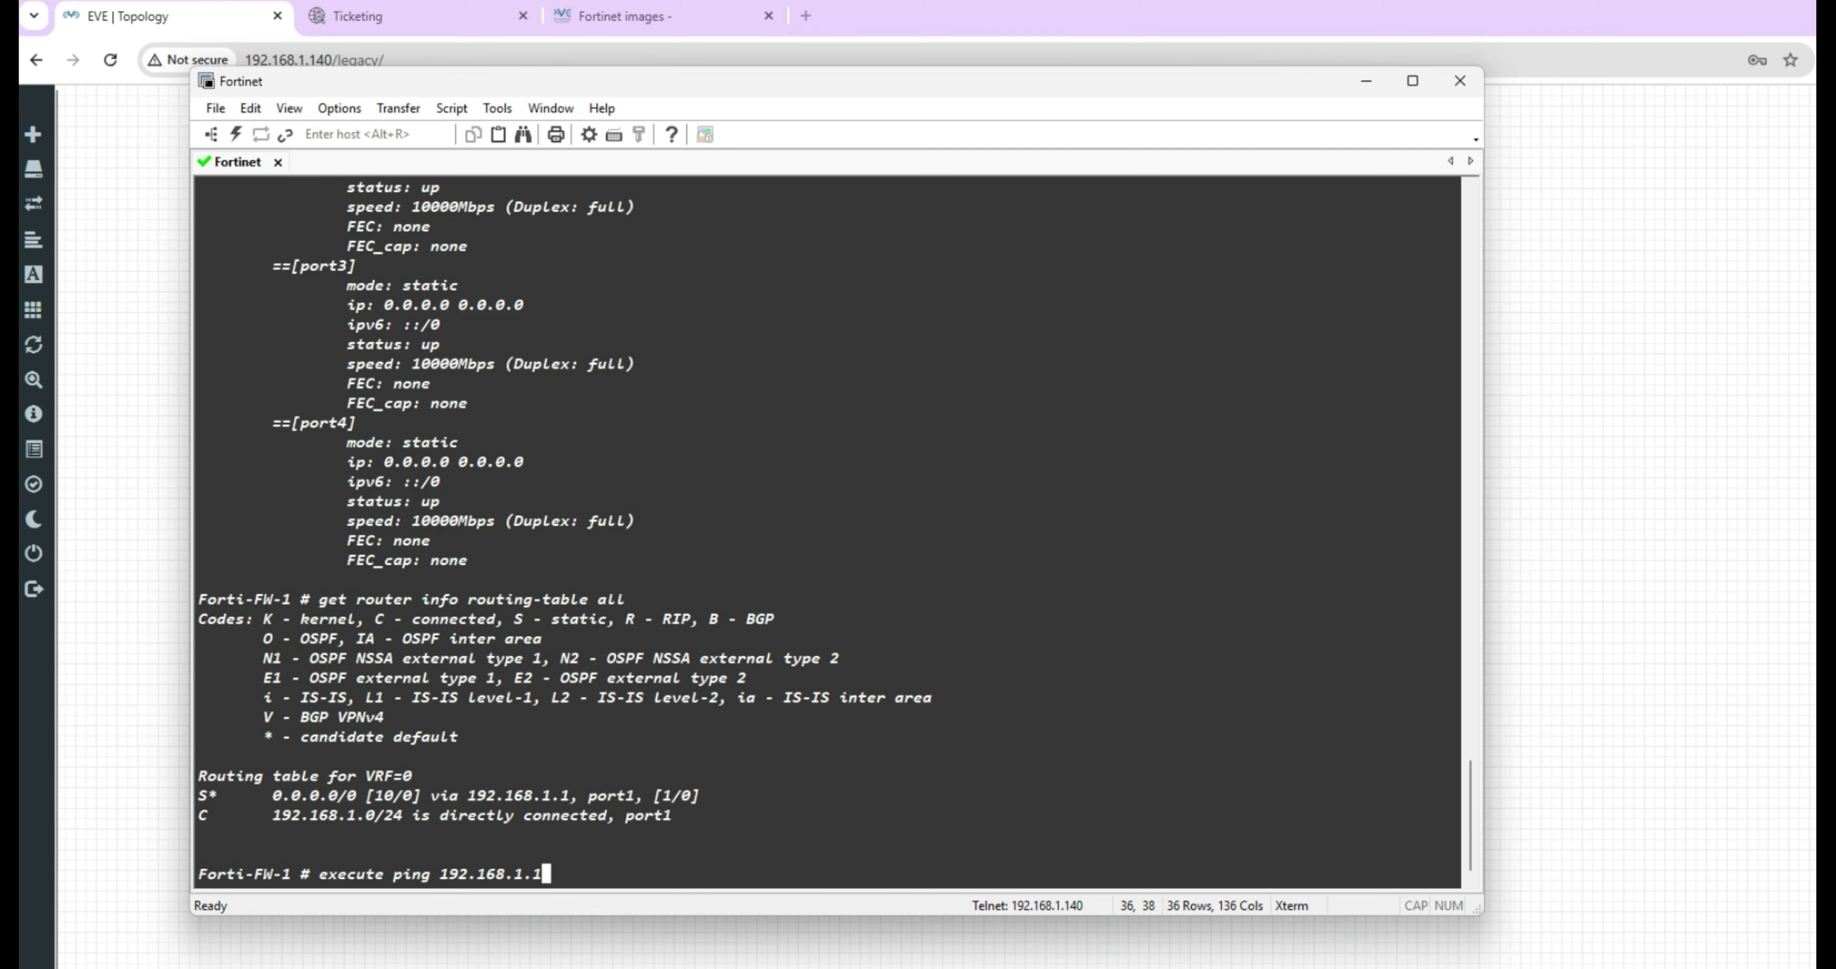
Ping gateway 192.168.1.1, then ping google.com, stopping each with Ctrl+C.
{"action": "key", "text": "Return"}
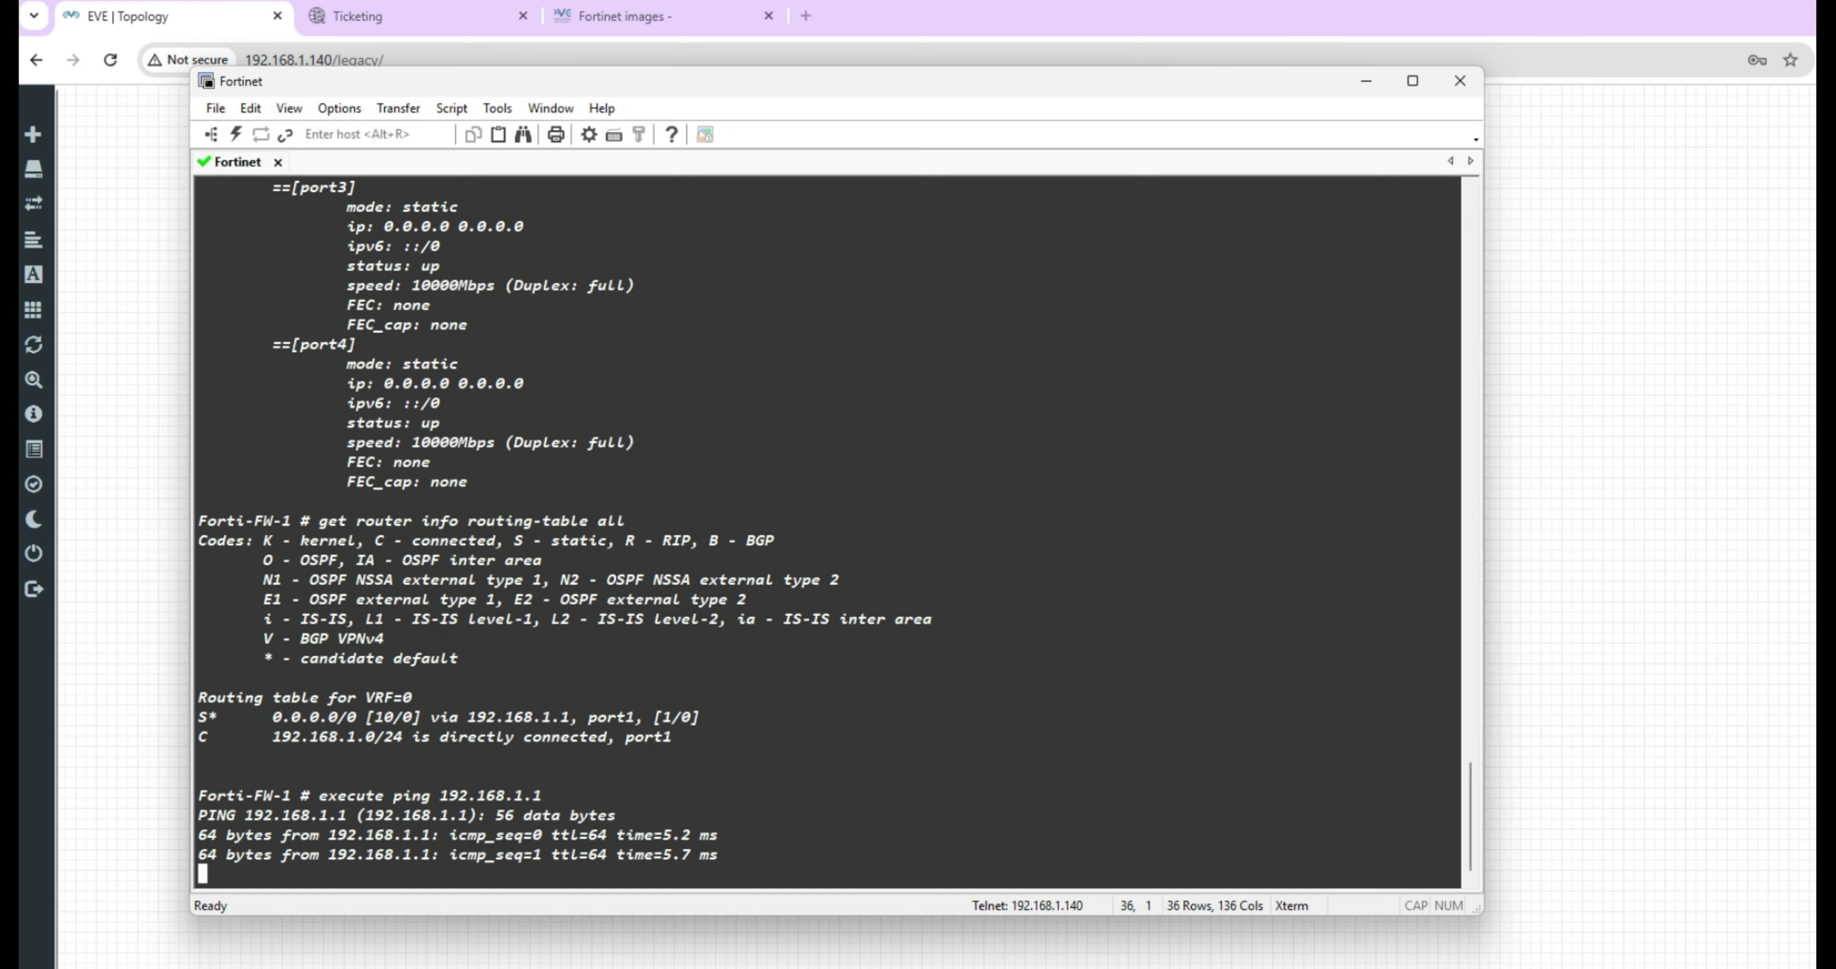
{"action": "key", "text": "ctrl+c"}
{"action": "key", "text": "Up"}
{"action": "key", "text": "BackSpace"}
{"action": "key", "text": "BackSpace"}
{"action": "key", "text": "BackSpace"}
{"action": "key", "text": "BackSpace"}
{"action": "key", "text": "BackSpace"}
{"action": "key", "text": "BackSpace"}
{"action": "key", "text": "BackSpace"}
{"action": "key", "text": "BackSpace"}
{"action": "key", "text": "BackSpace"}
{"action": "key", "text": "BackSpace"}
{"action": "key", "text": "BackSpace"}
{"action": "type", "text": "google.com"}
{"action": "key", "text": "Return"}
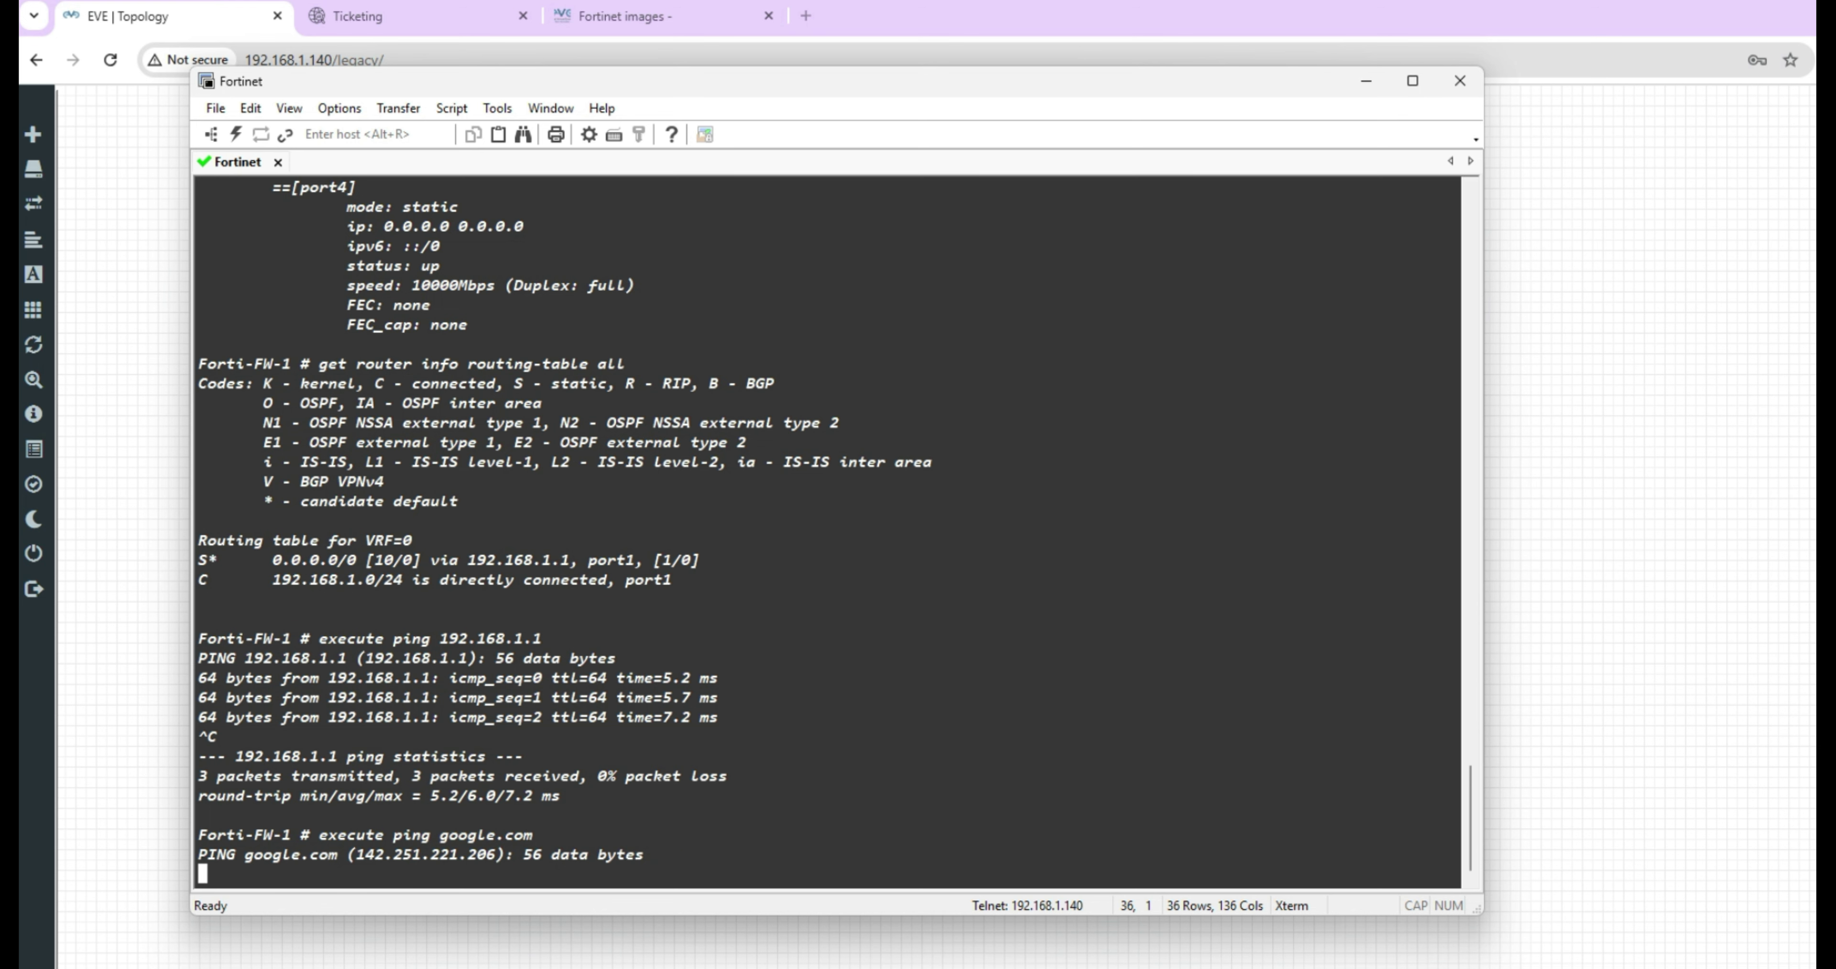
{"action": "key", "text": "ctrl+c"}
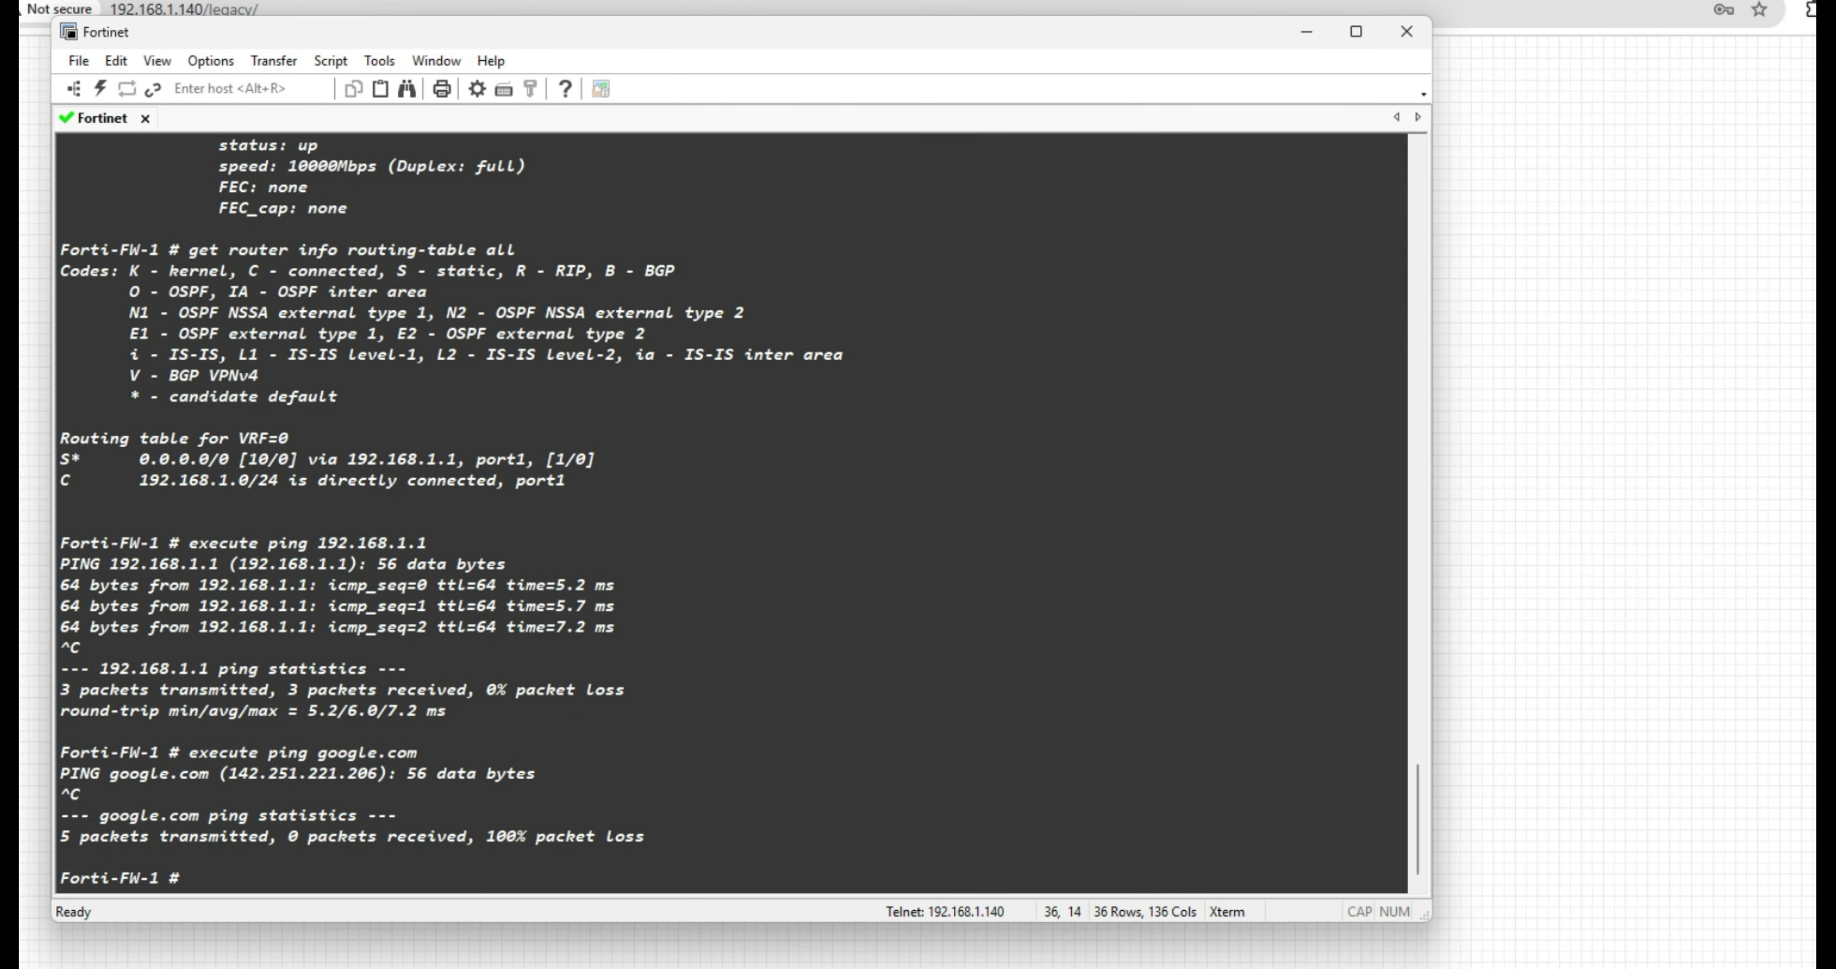
Load the FortiGate web page at 192.168.1.111 in a new Chrome tab.
{"action": "left_click", "coordinate": [753, 3]}
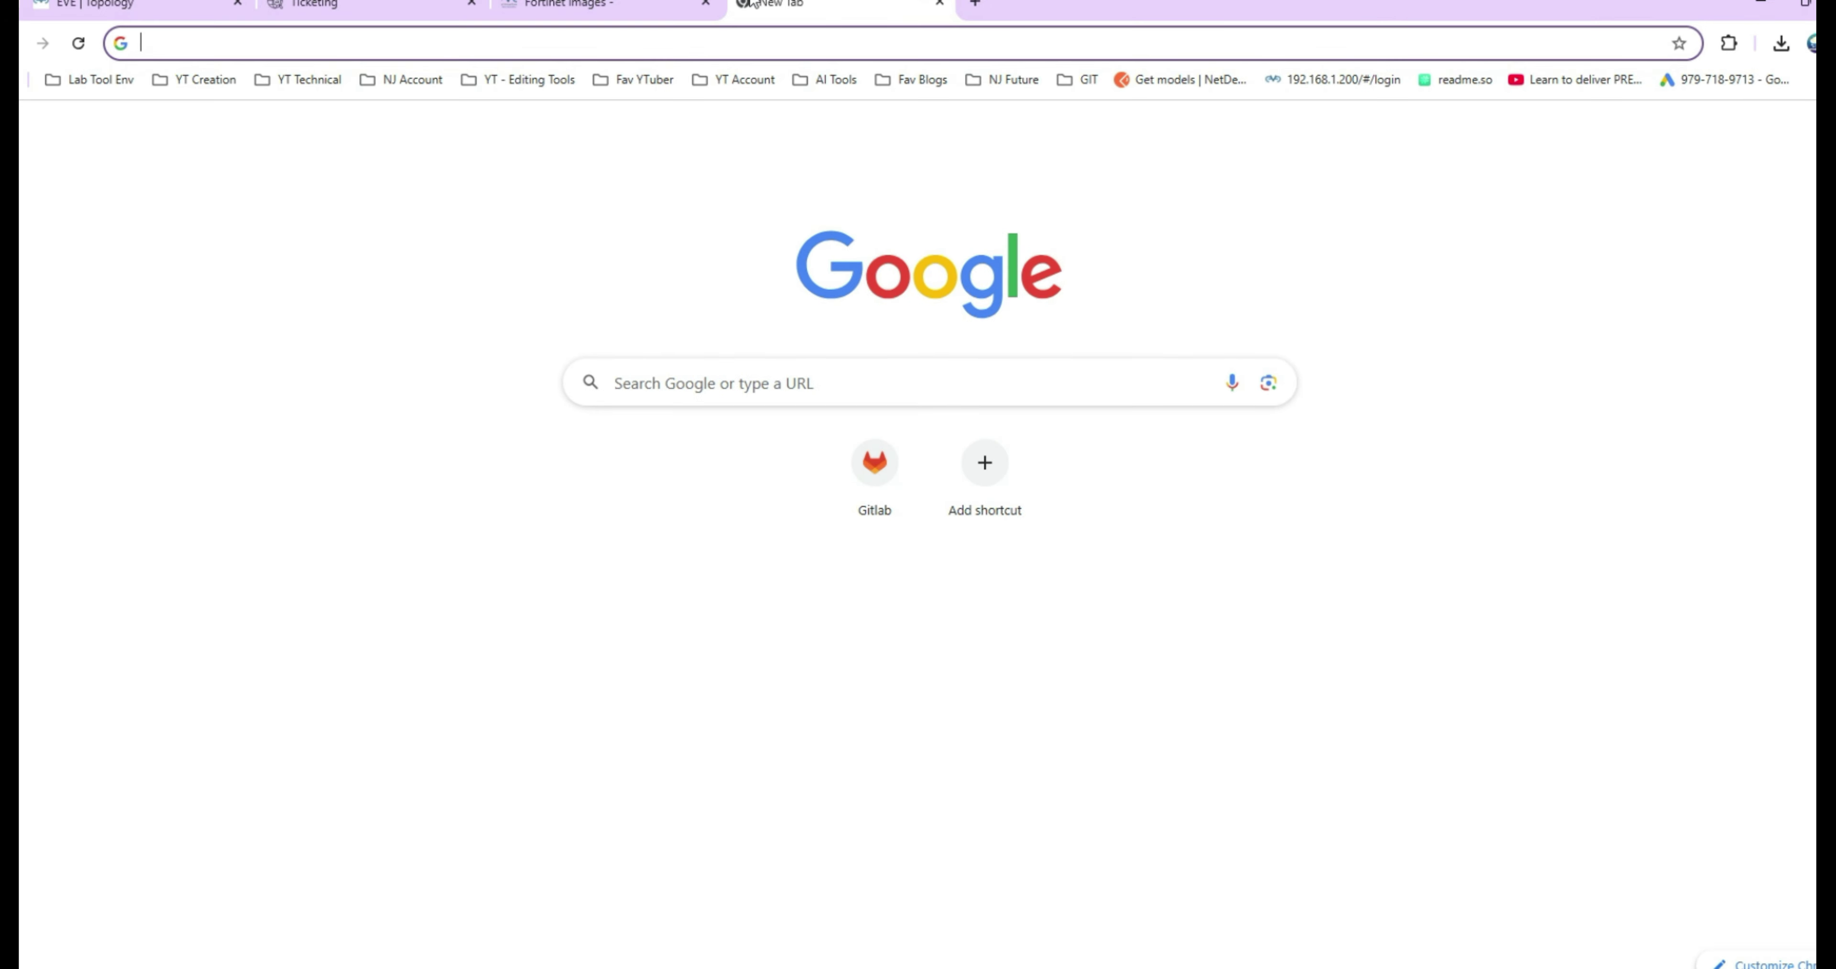
{"action": "type", "text": "192"}
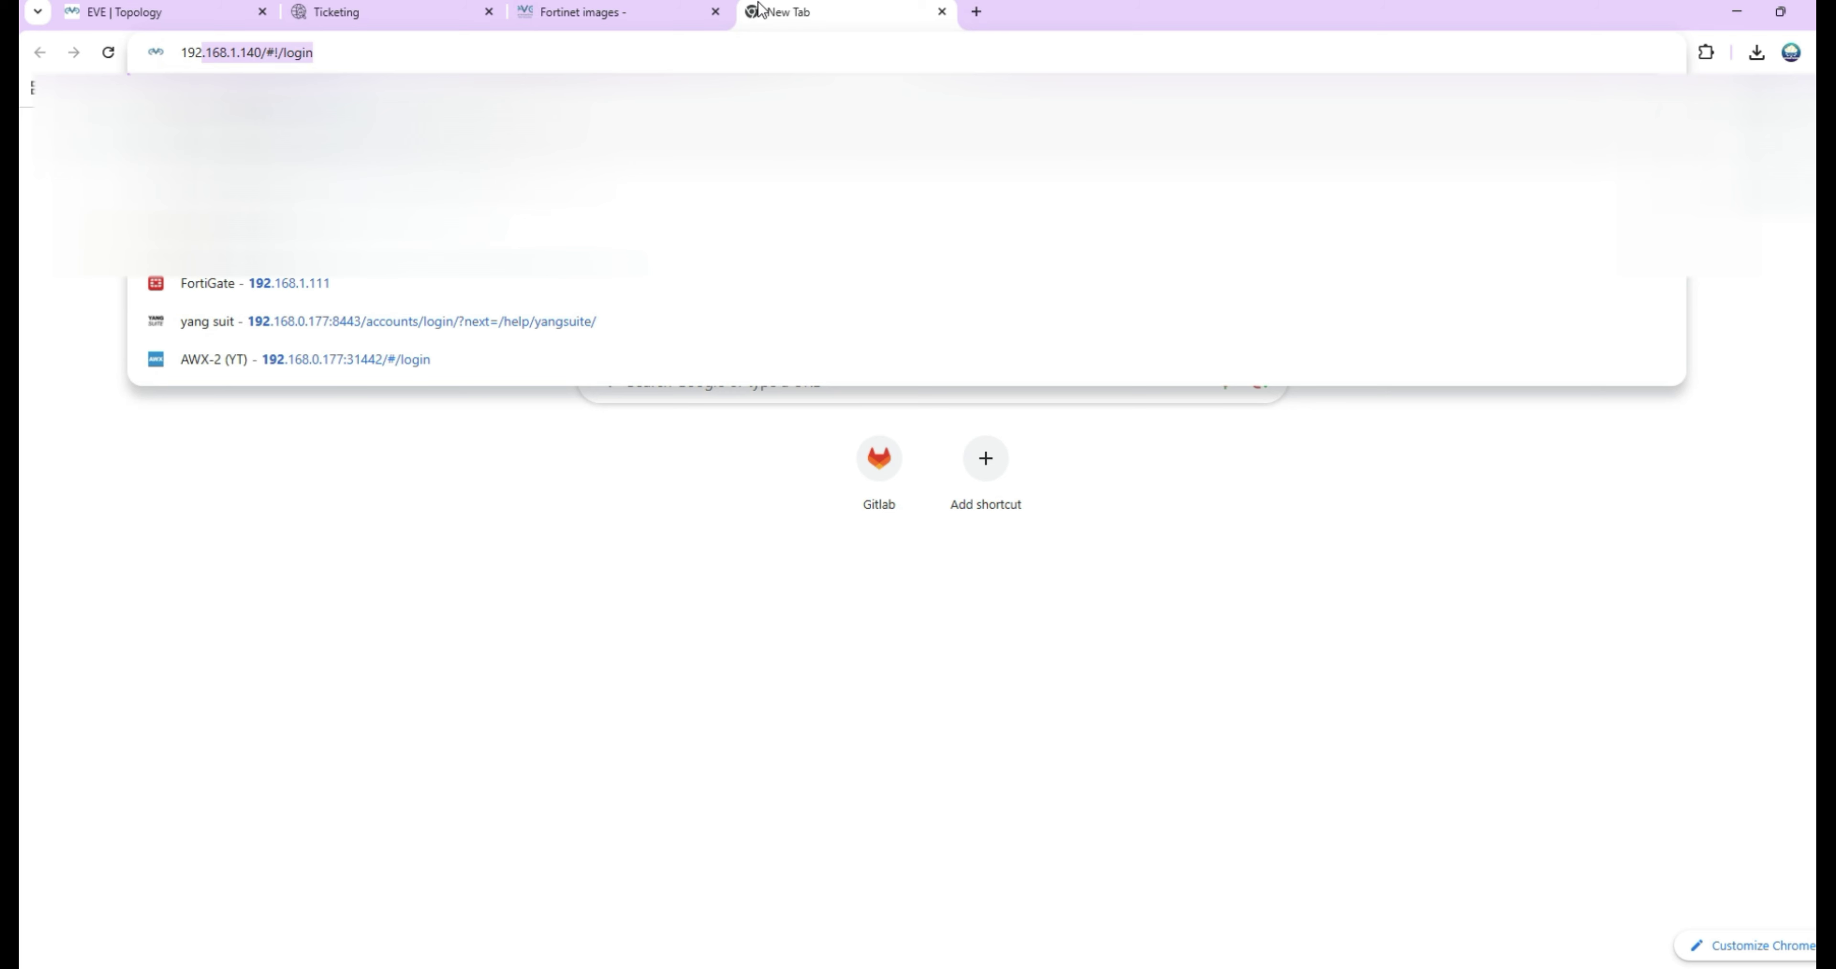
{"action": "key", "text": "Right"}
{"action": "key", "text": "BackSpace"}
{"action": "key", "text": "BackSpace"}
{"action": "key", "text": "BackSpace"}
{"action": "key", "text": "BackSpace"}
{"action": "key", "text": "BackSpace"}
{"action": "key", "text": "BackSpace"}
{"action": "type", "text": "11"}
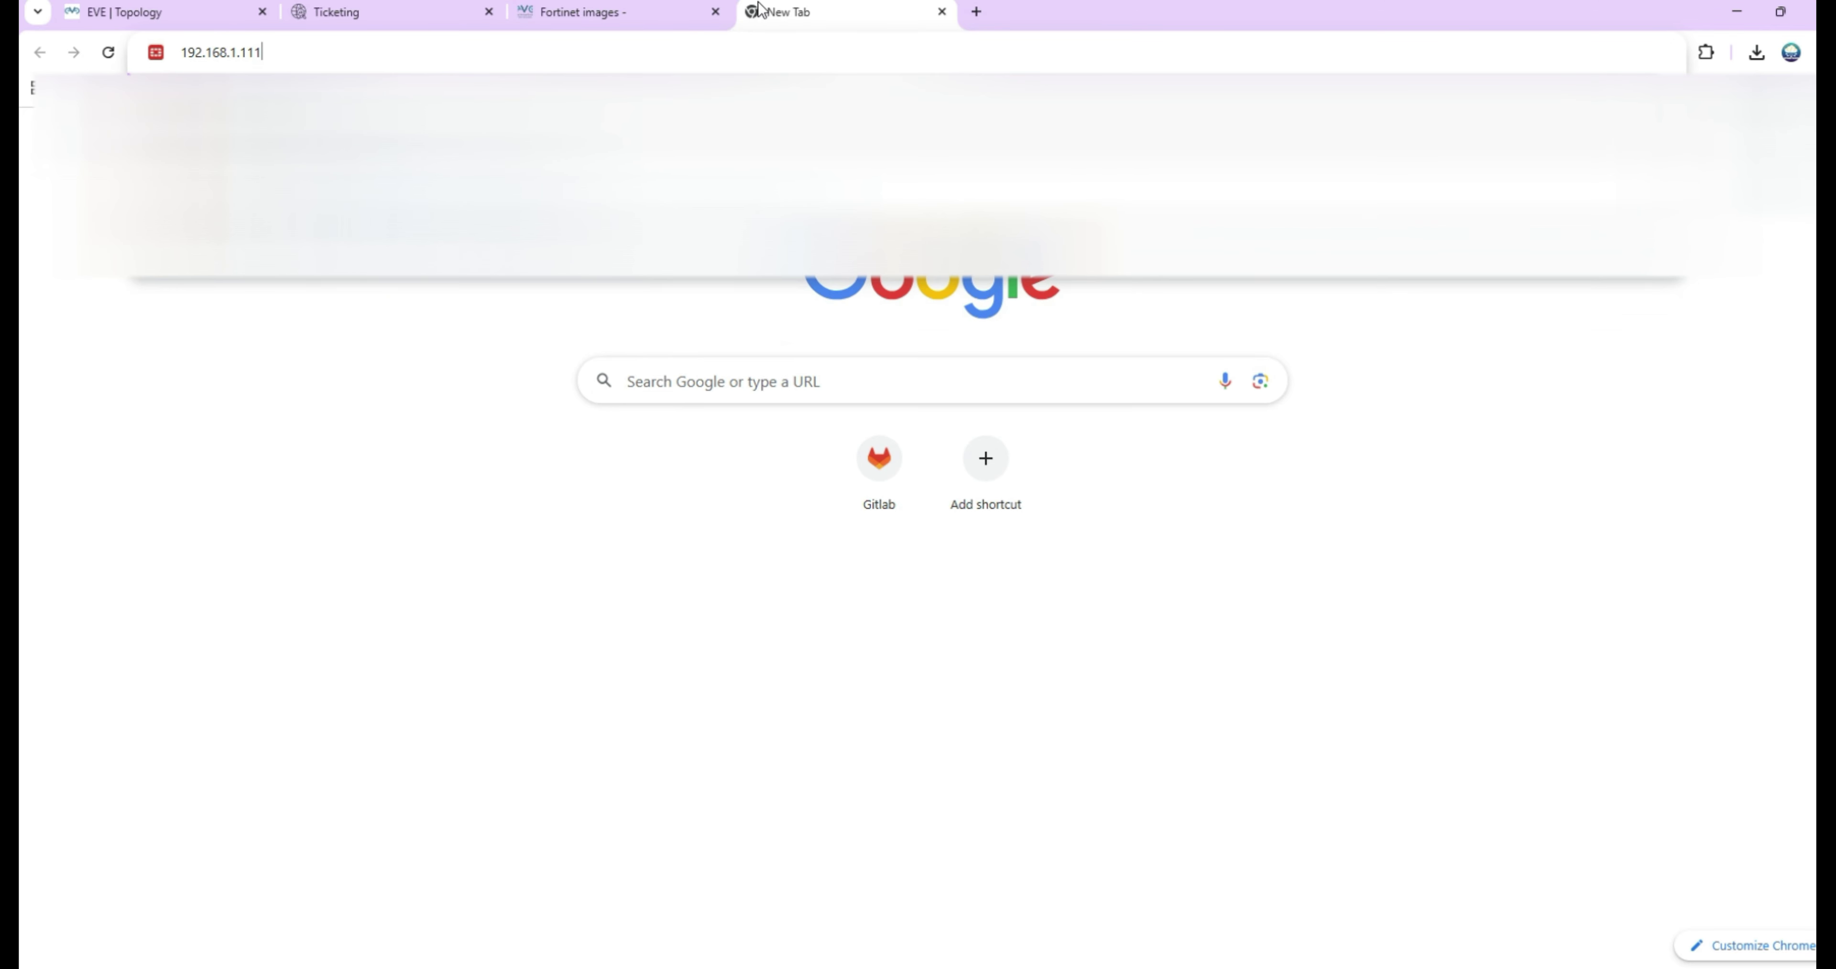
{"action": "key", "text": "Return"}
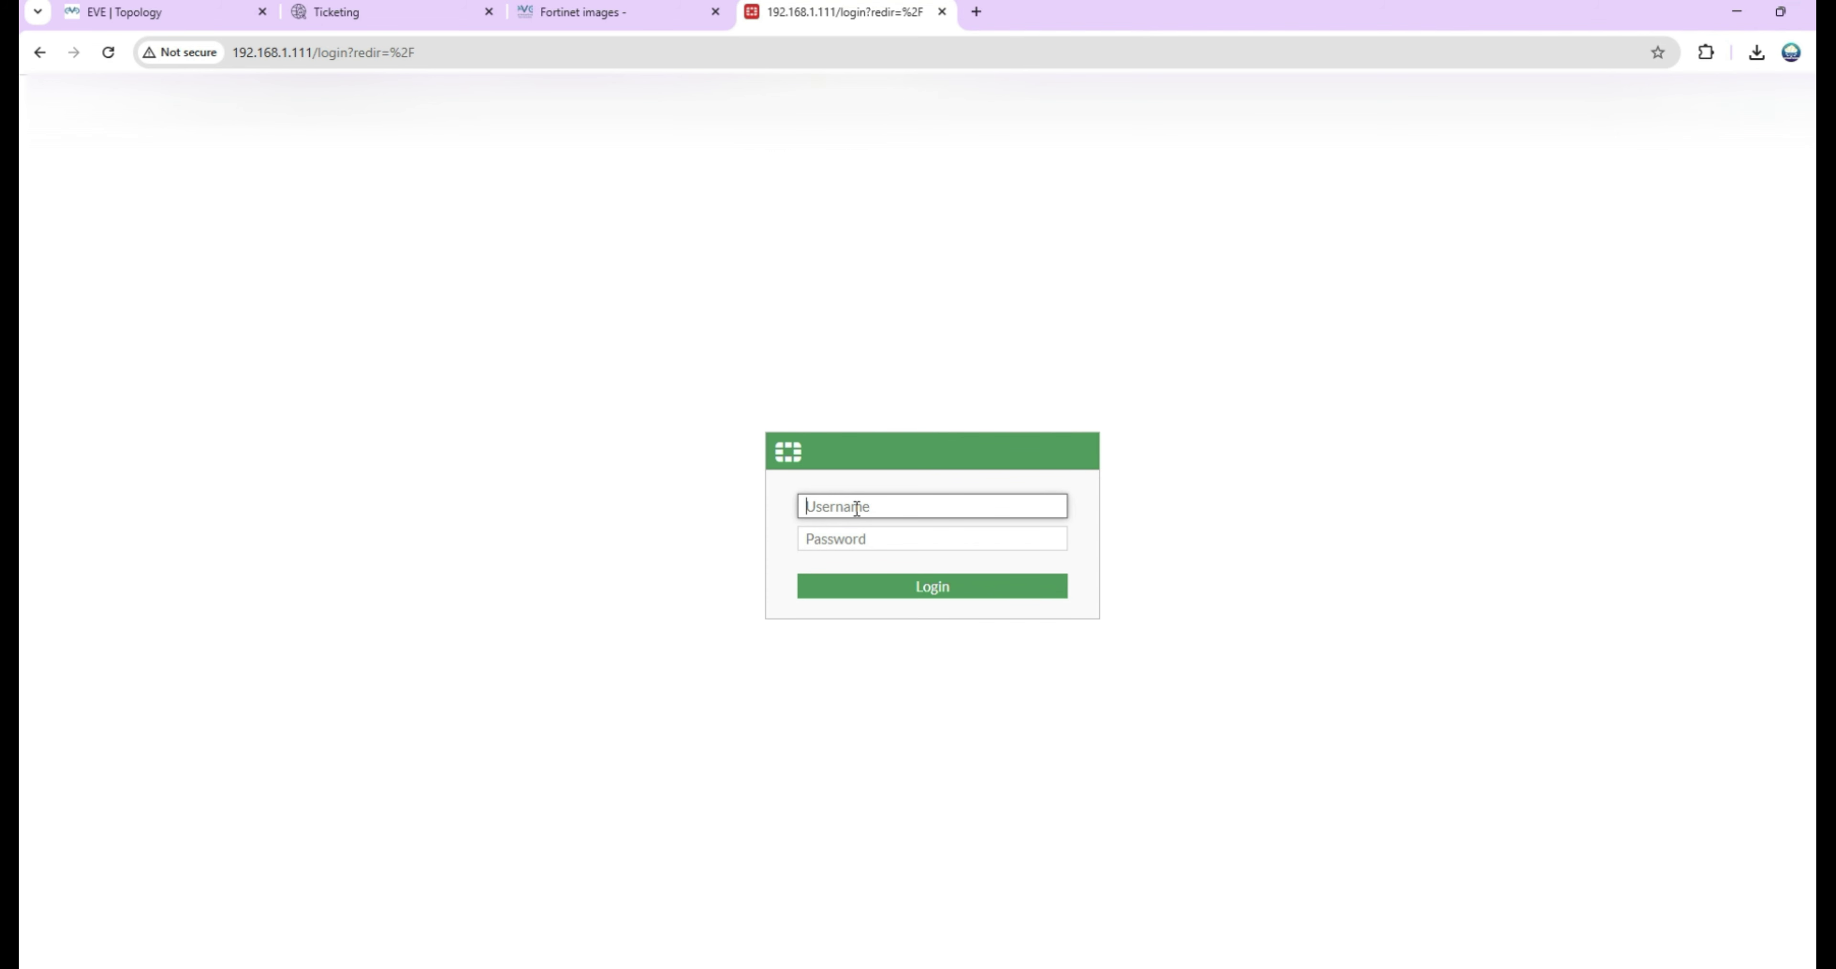
Submit the admin username and the account password on the FortiGate login page.
{"action": "type", "text": "admin"}
{"action": "key", "text": "Tab"}
{"action": "type", "text": "123"}
{"action": "key", "text": "Return"}
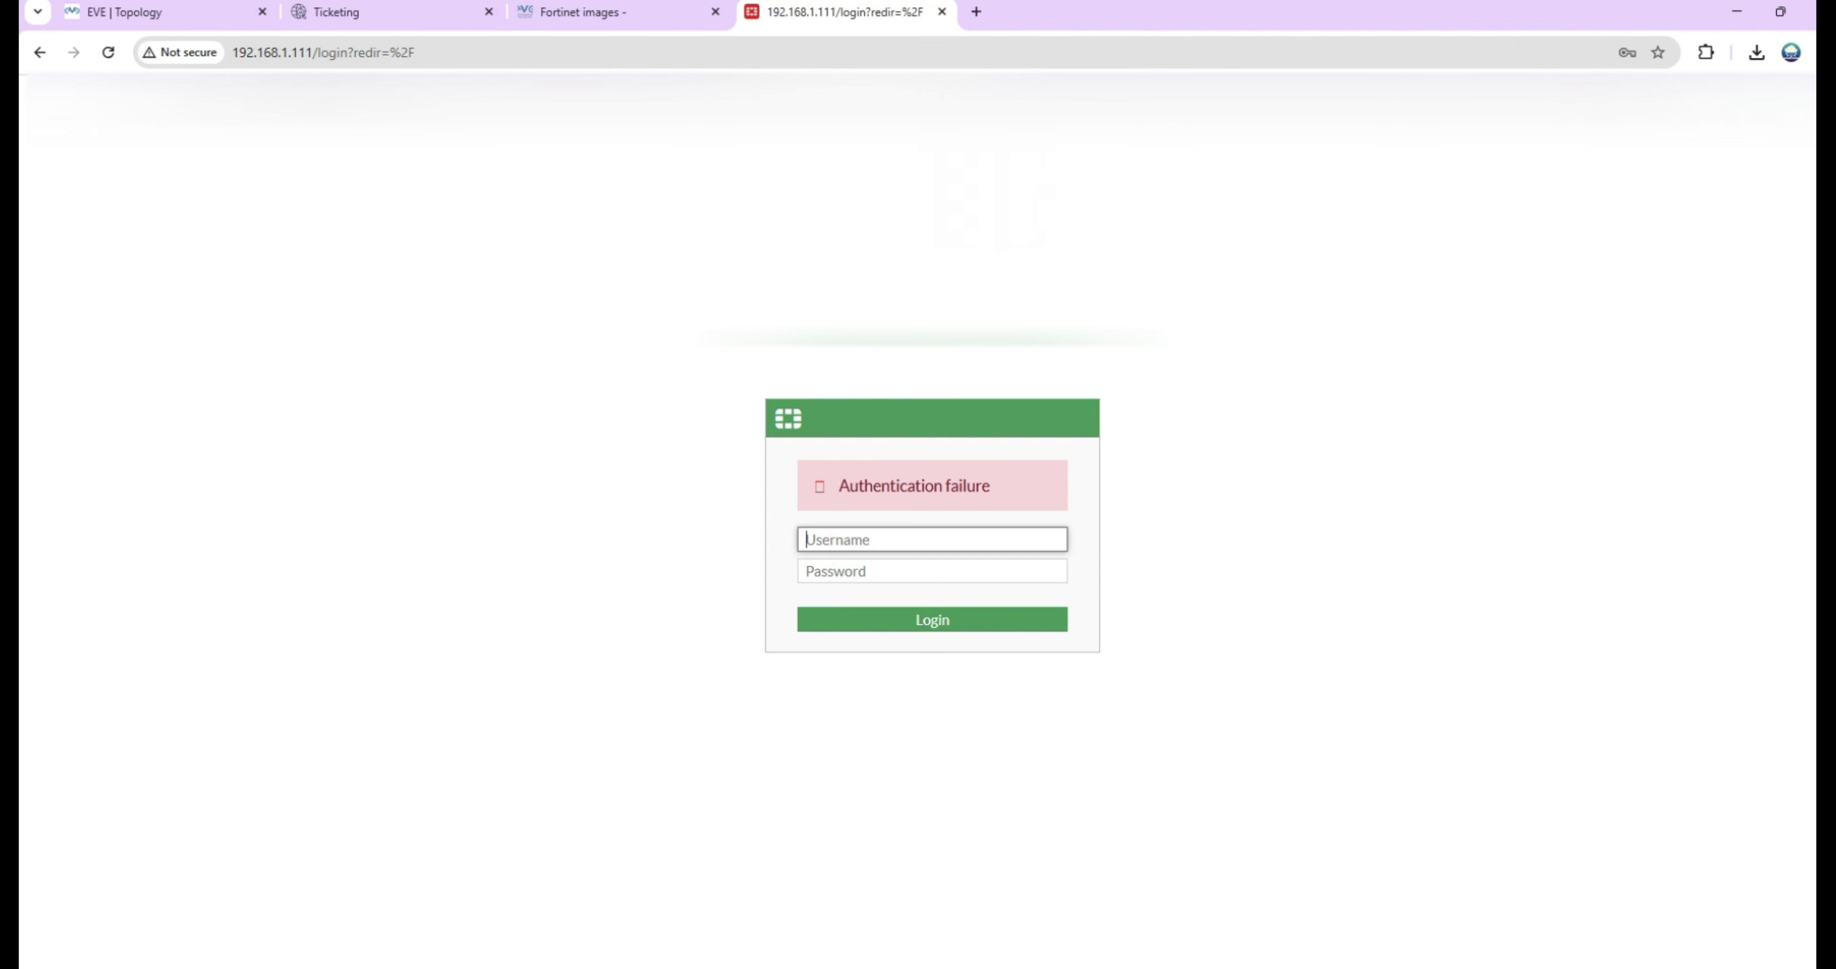
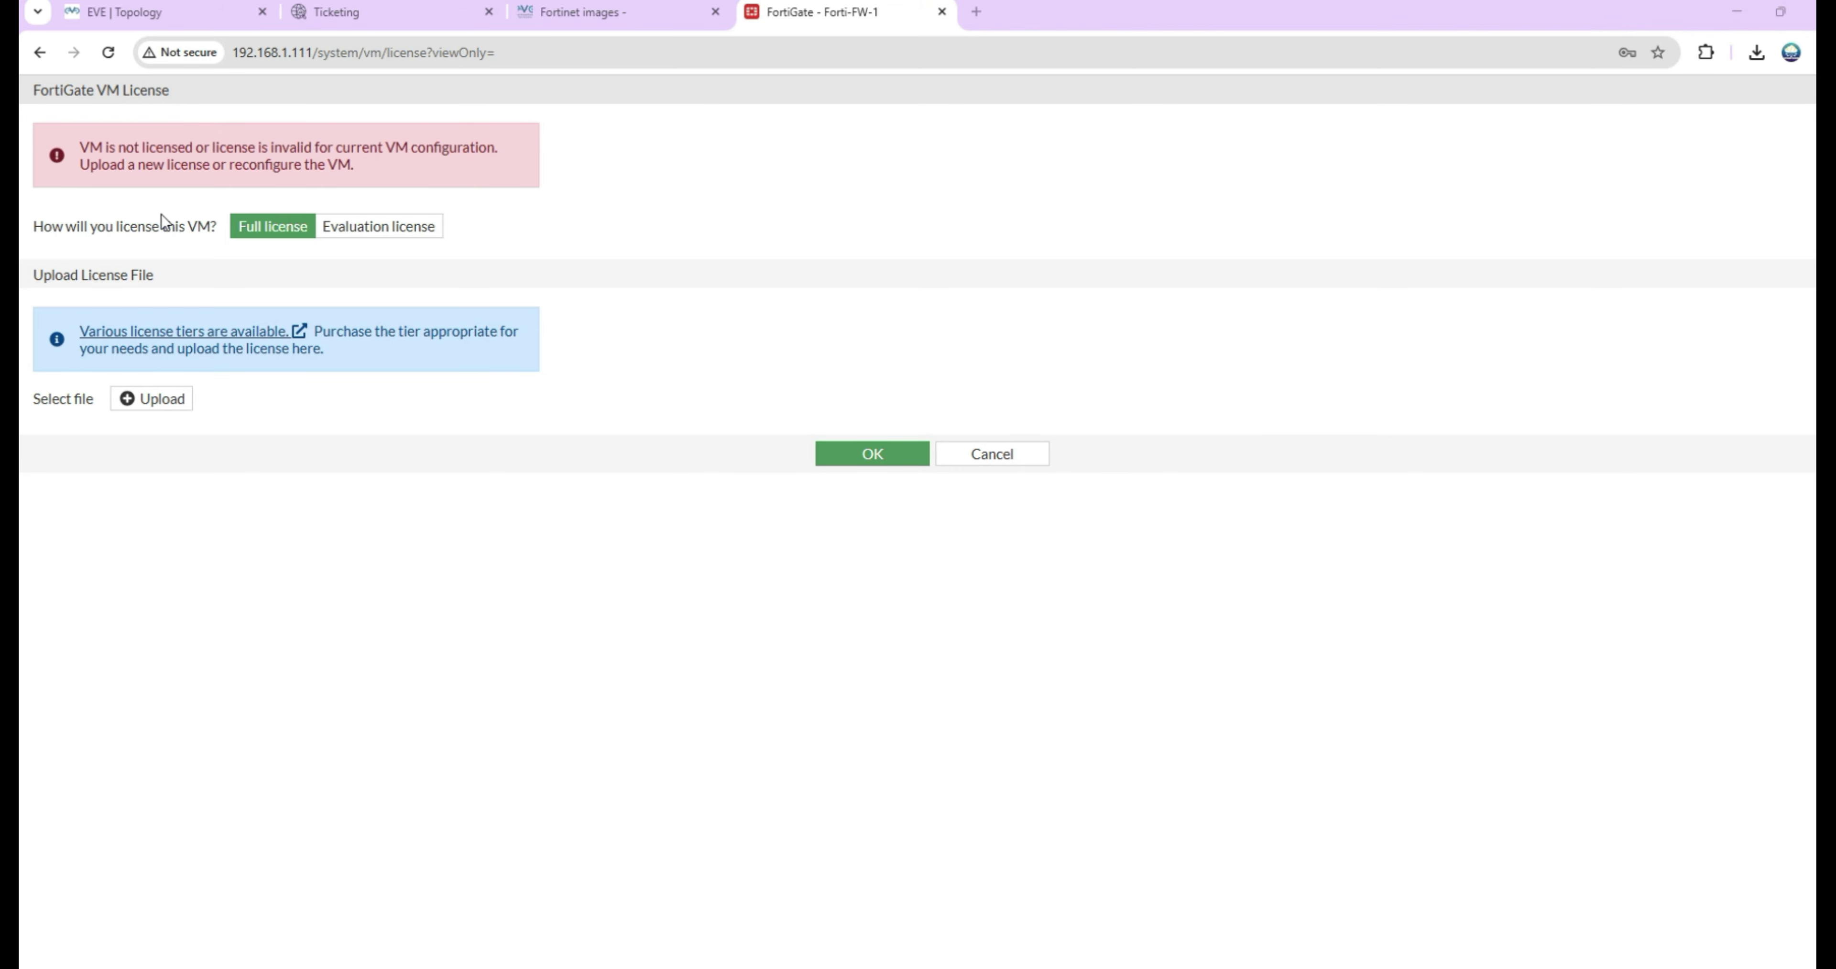
Choose Evaluation license on the FortiGate VM License page to show the FortiCare login fields.
{"action": "left_click_drag", "start_coordinate": [115, 146], "coordinate": [228, 148]}
{"action": "left_click", "coordinate": [378, 234]}
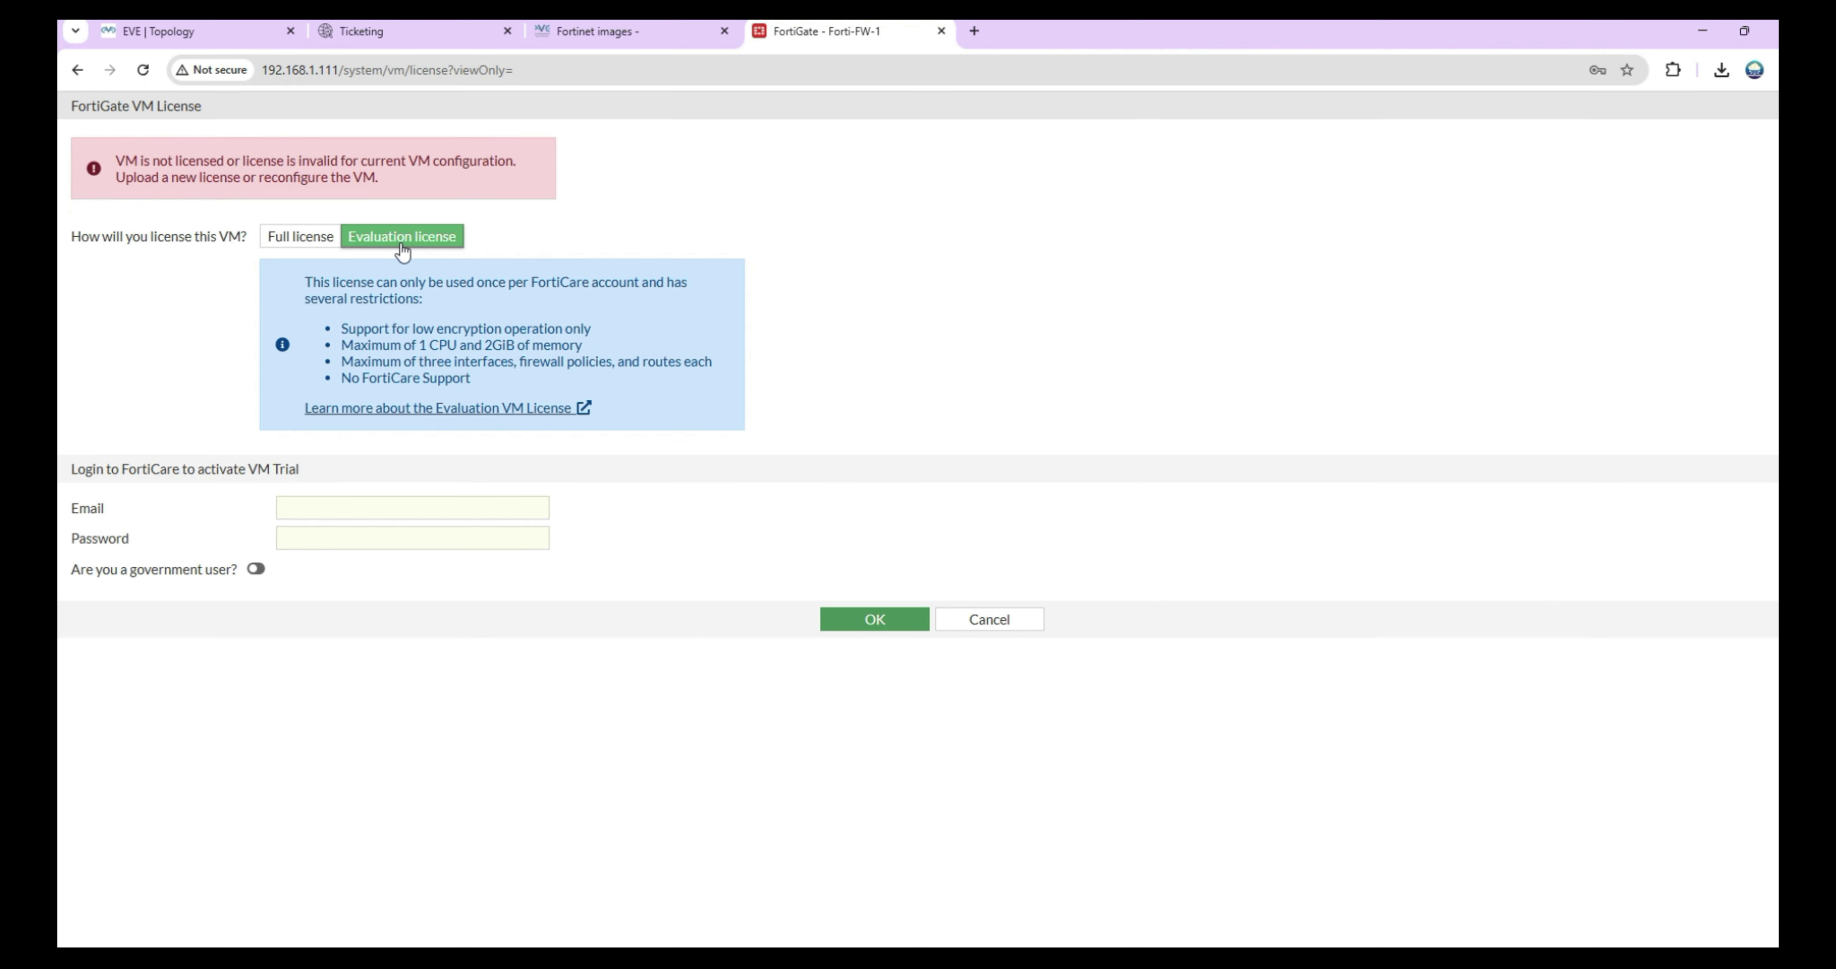